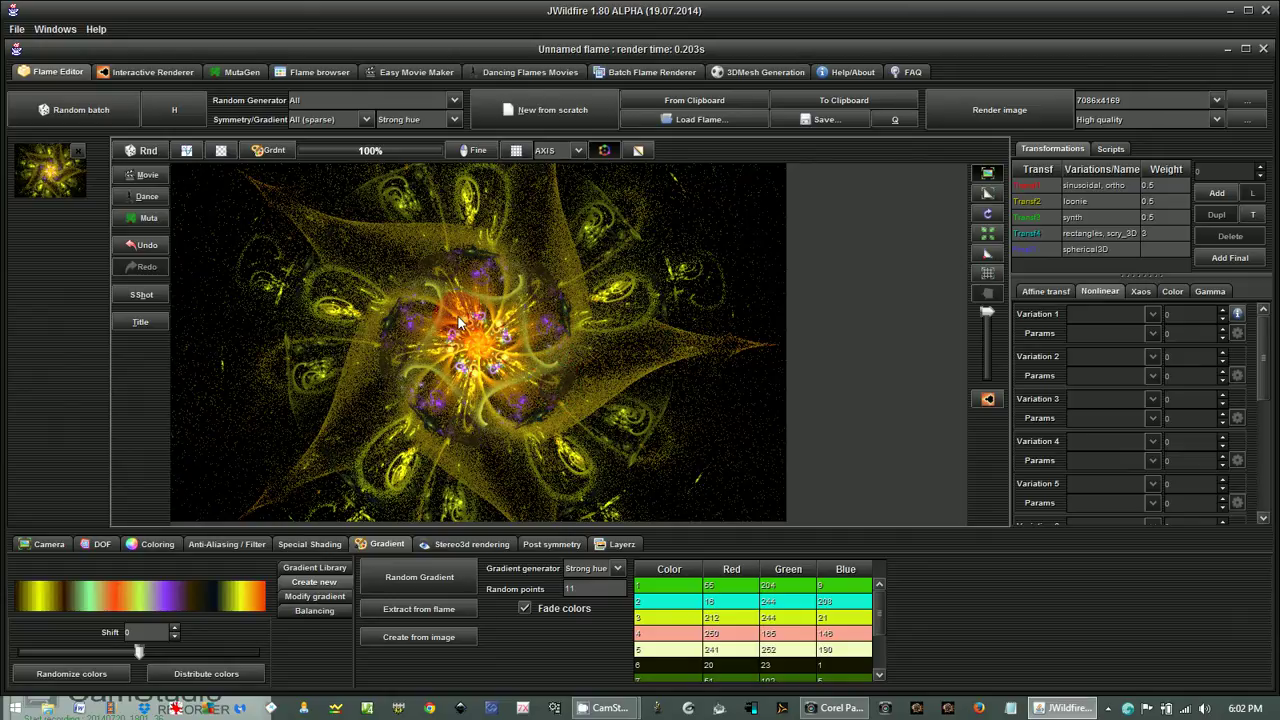
- Add the editor's flame to the Easy Movie Maker and reset global scripts 01–03 and xform script 01 to NONE
click(406, 74)
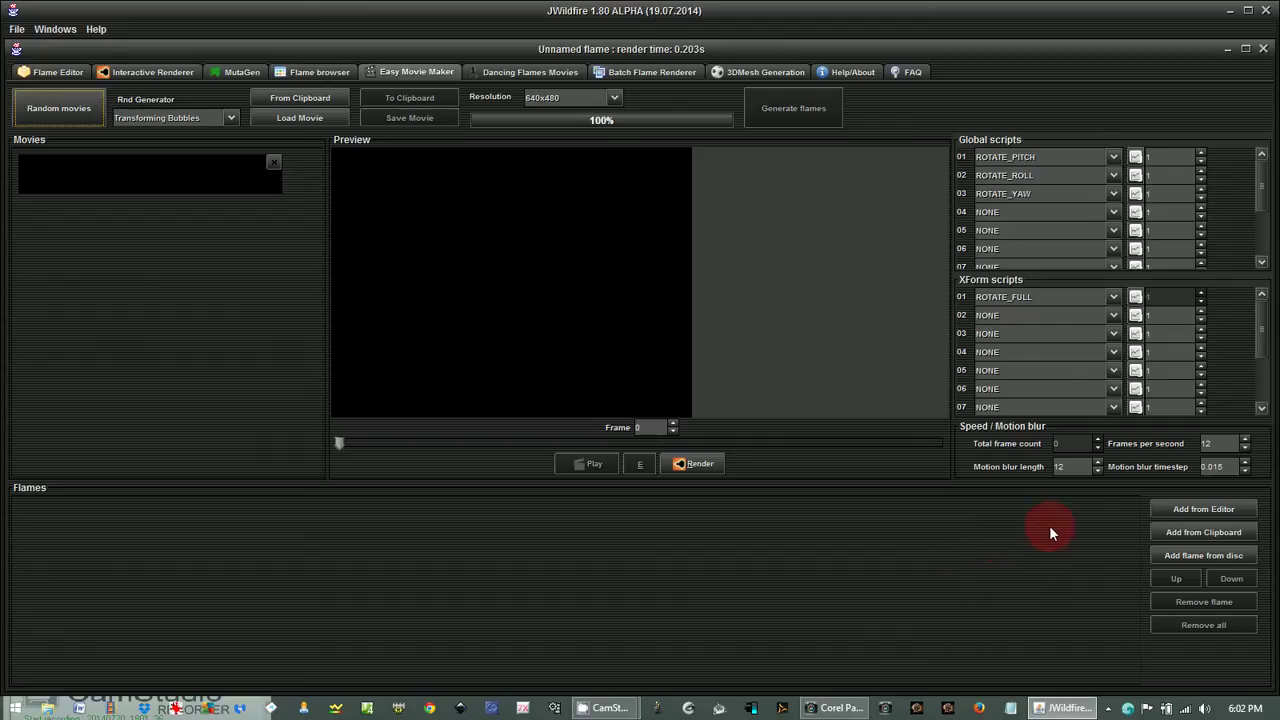
click(1186, 511)
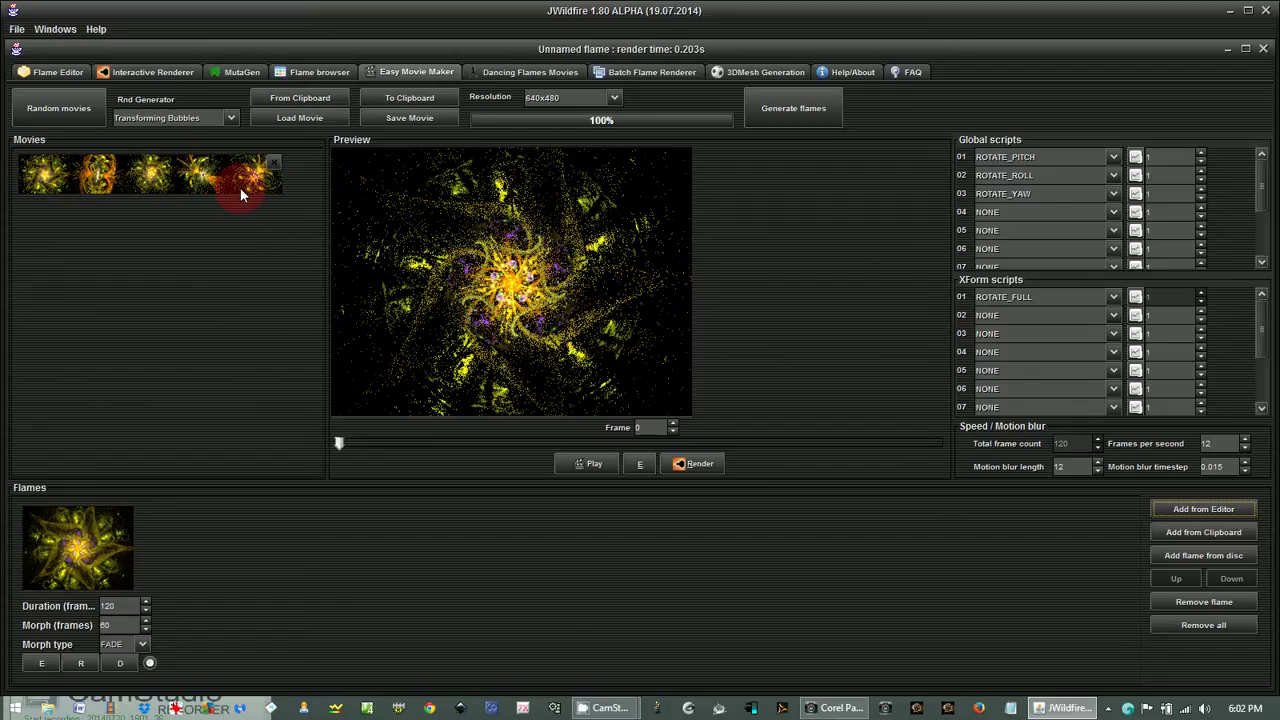
click(1002, 160)
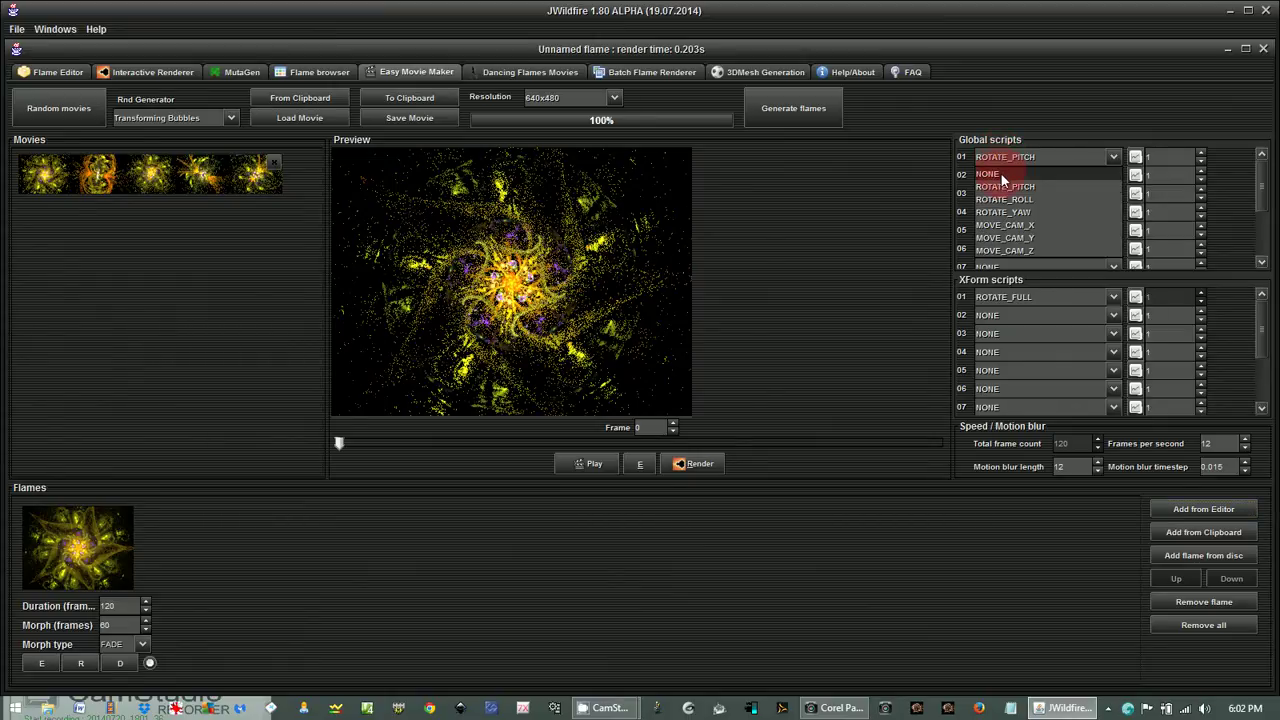
click(1002, 175)
click(1002, 176)
click(1003, 190)
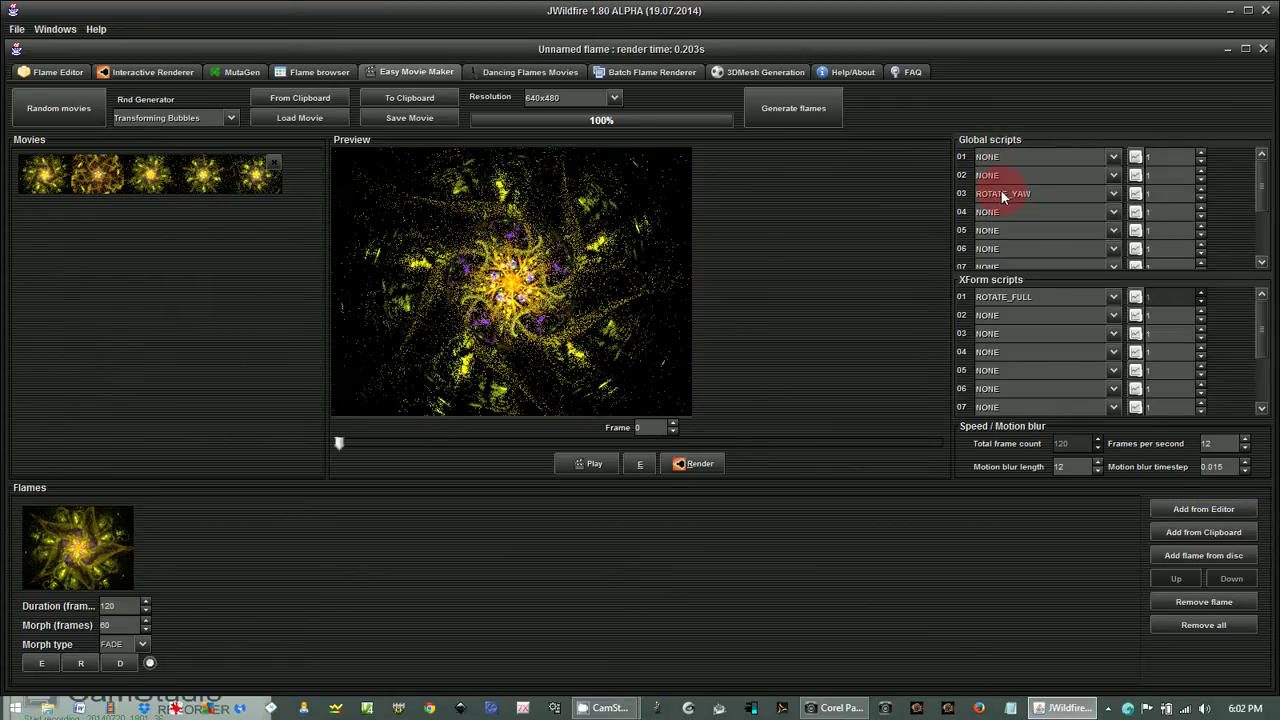
click(1004, 194)
click(1002, 212)
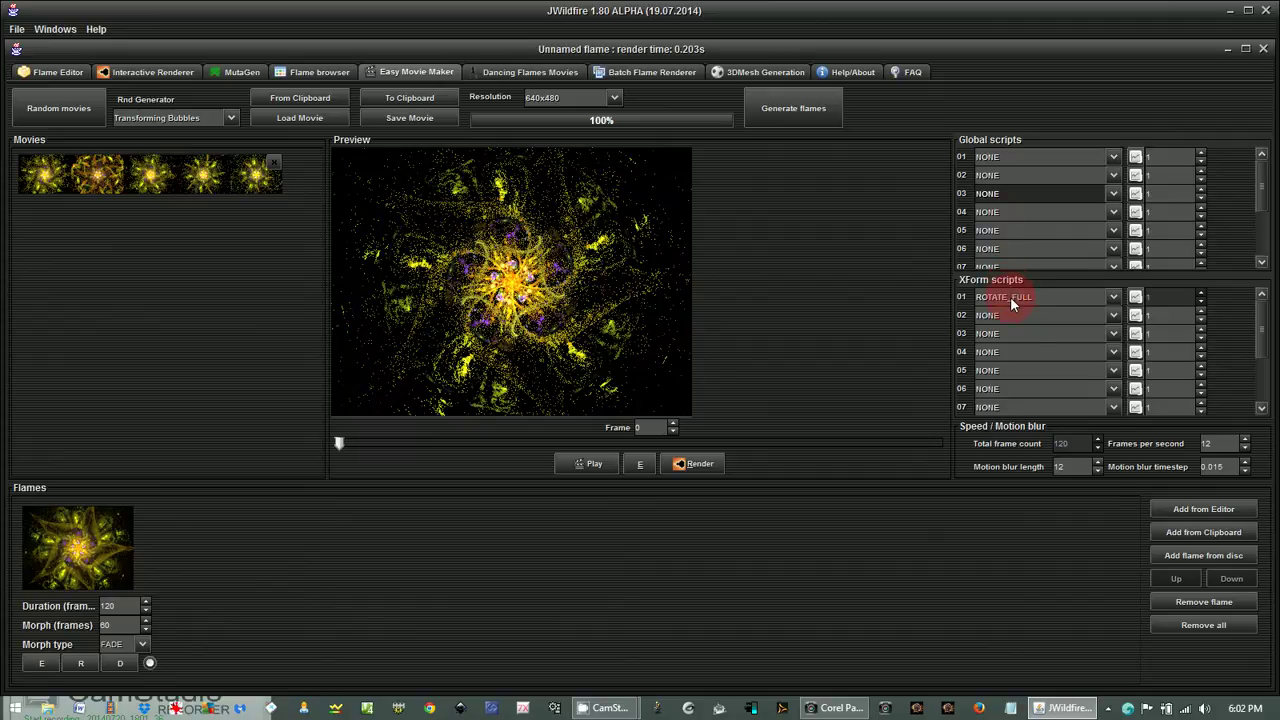
click(1012, 297)
click(1010, 316)
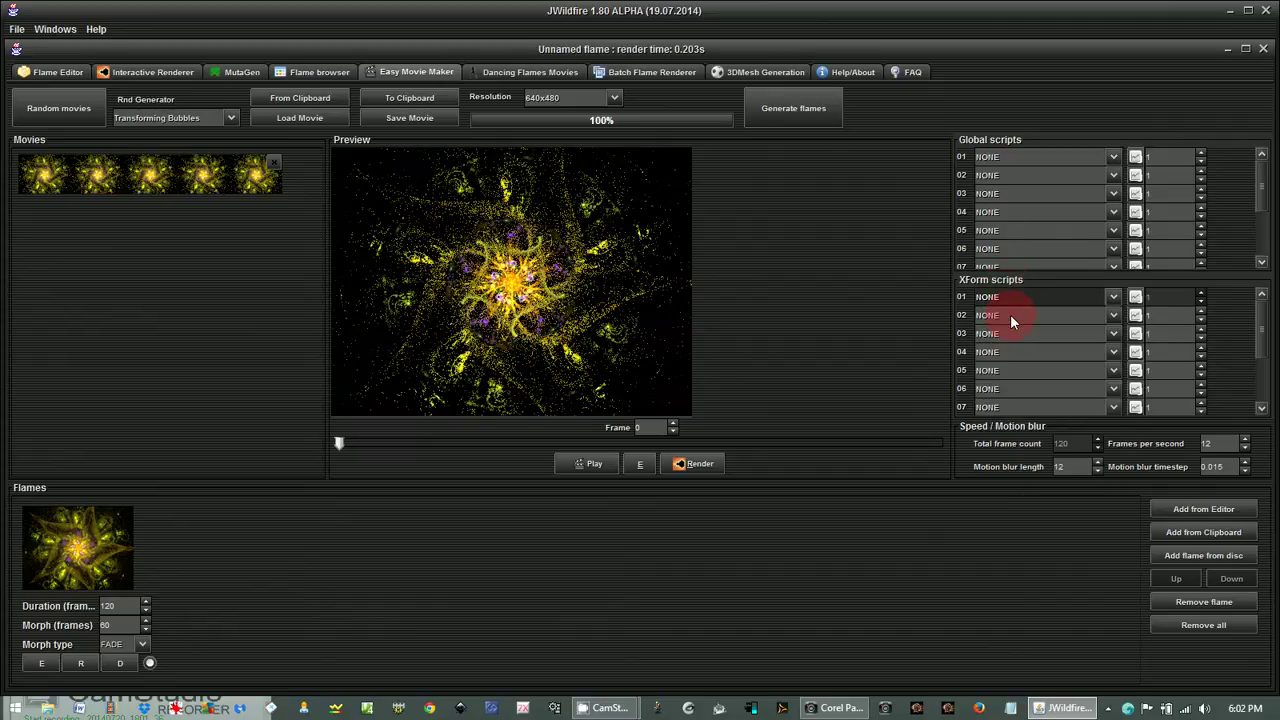
- Switch the flame transition type from FADE to MORPH
click(143, 645)
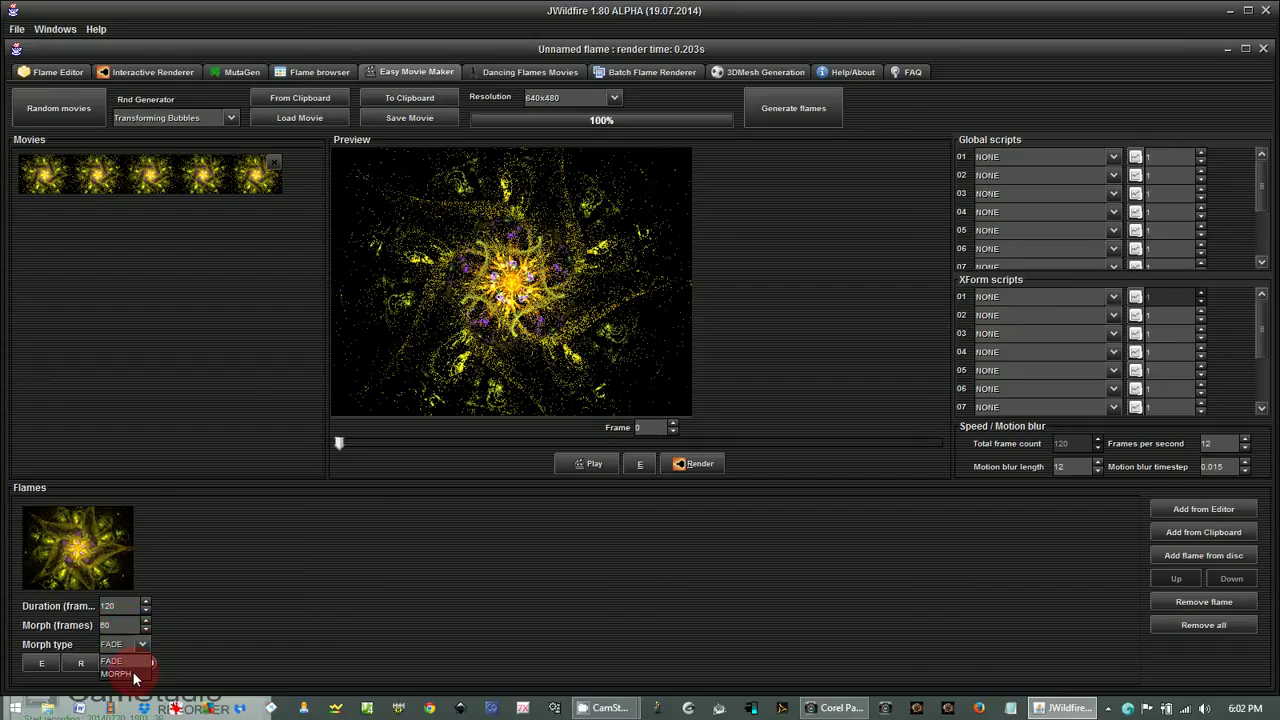
click(139, 674)
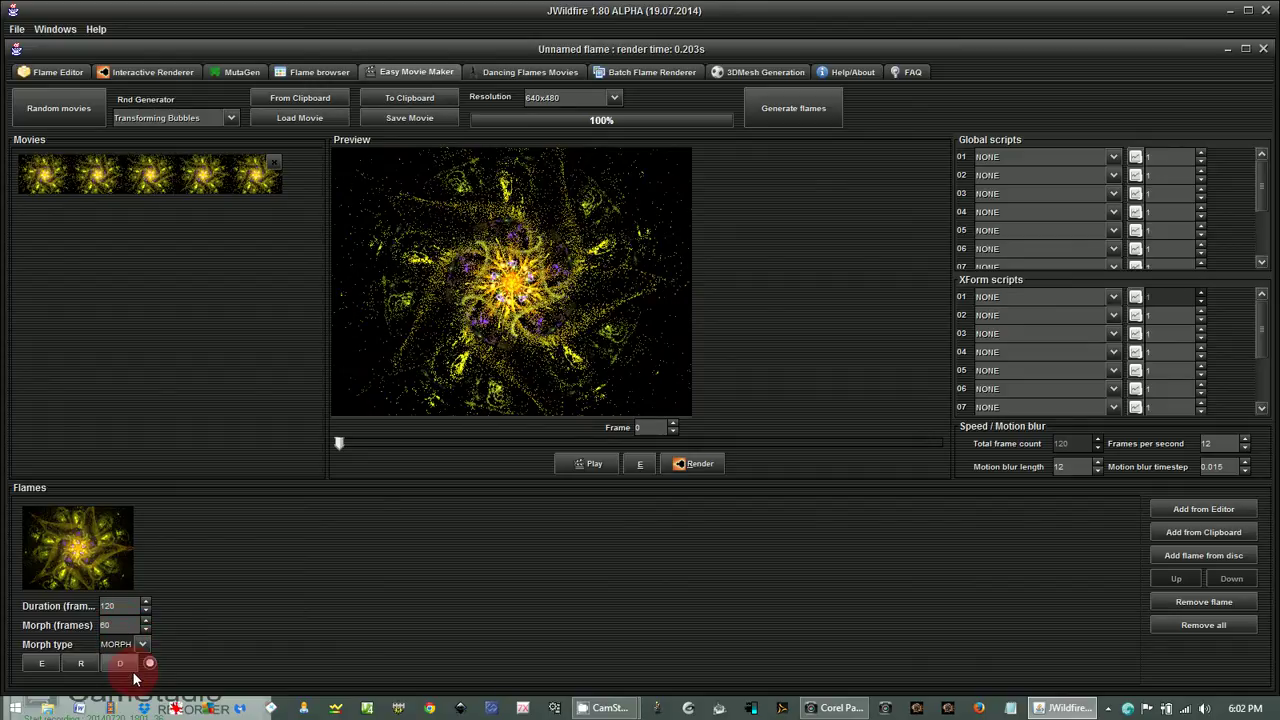
click(1018, 160)
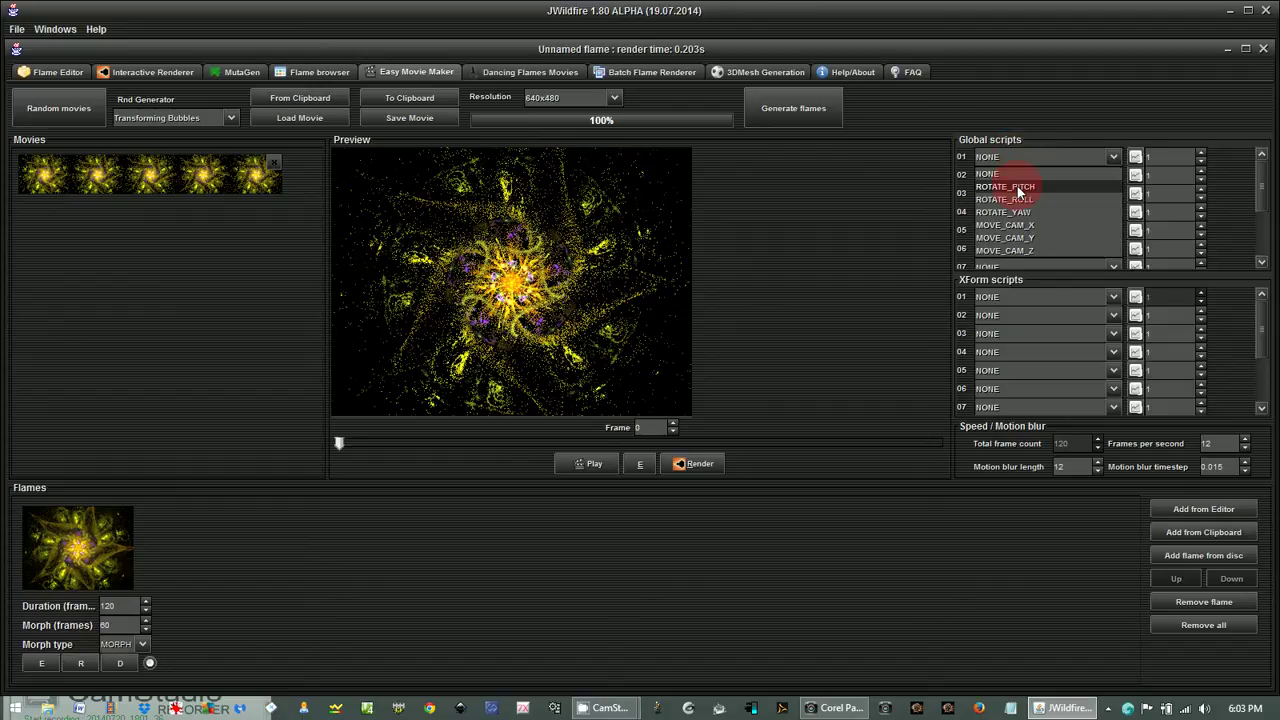
click(1019, 192)
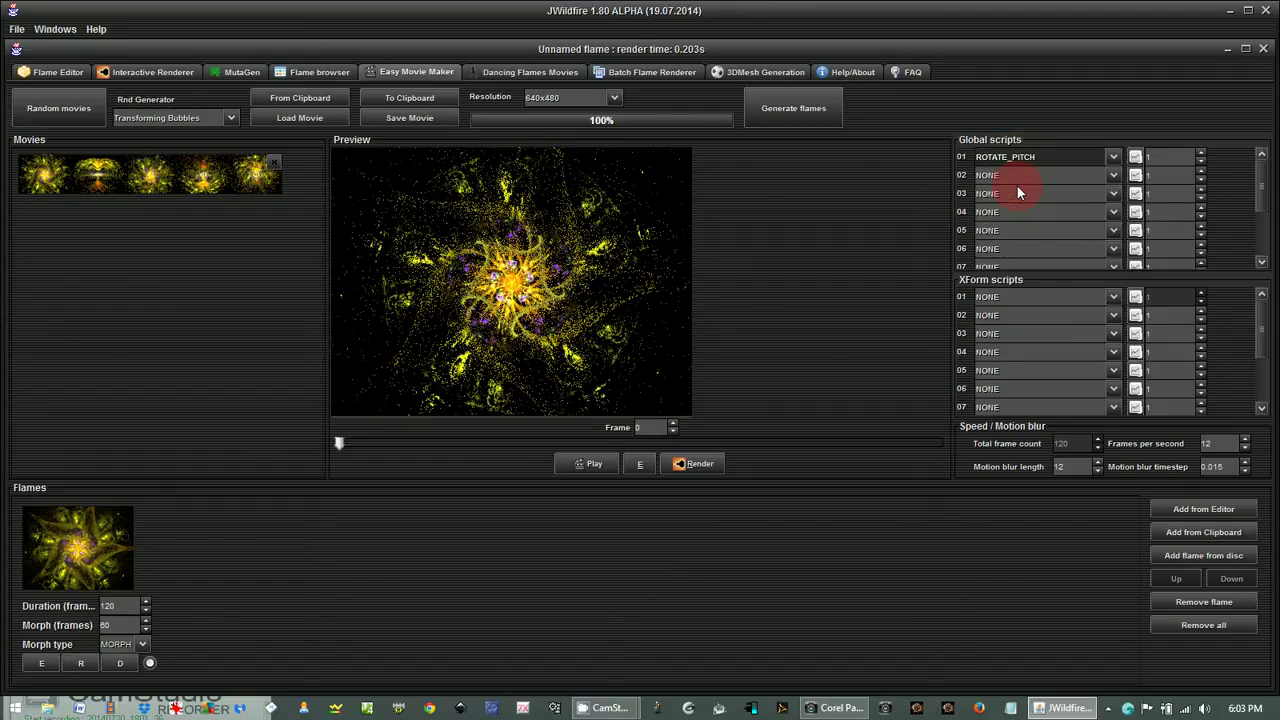
click(590, 464)
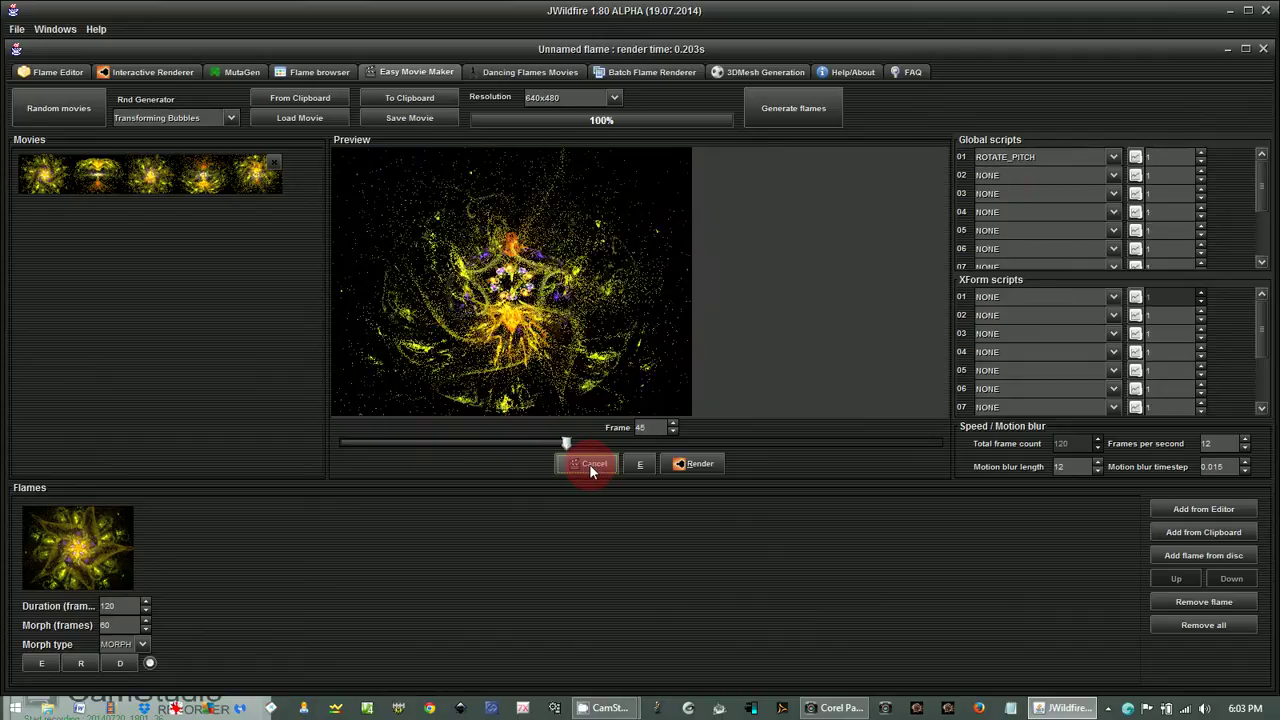
click(589, 465)
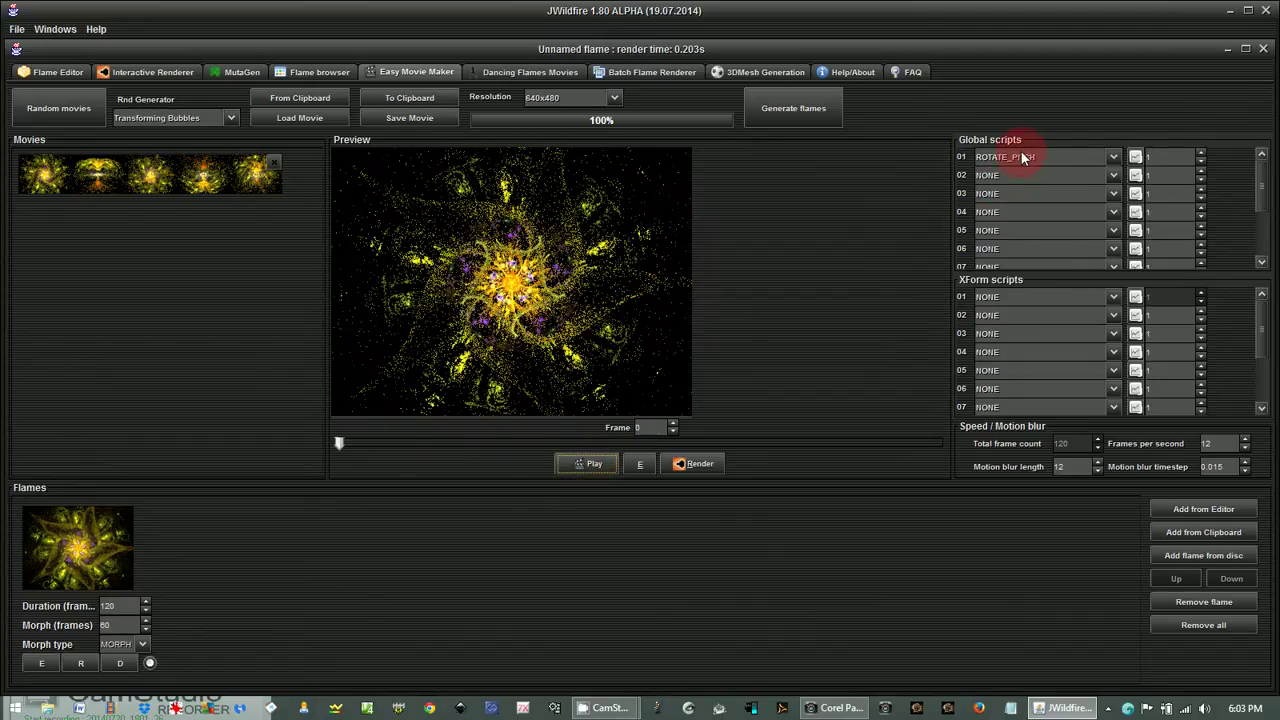
click(1022, 156)
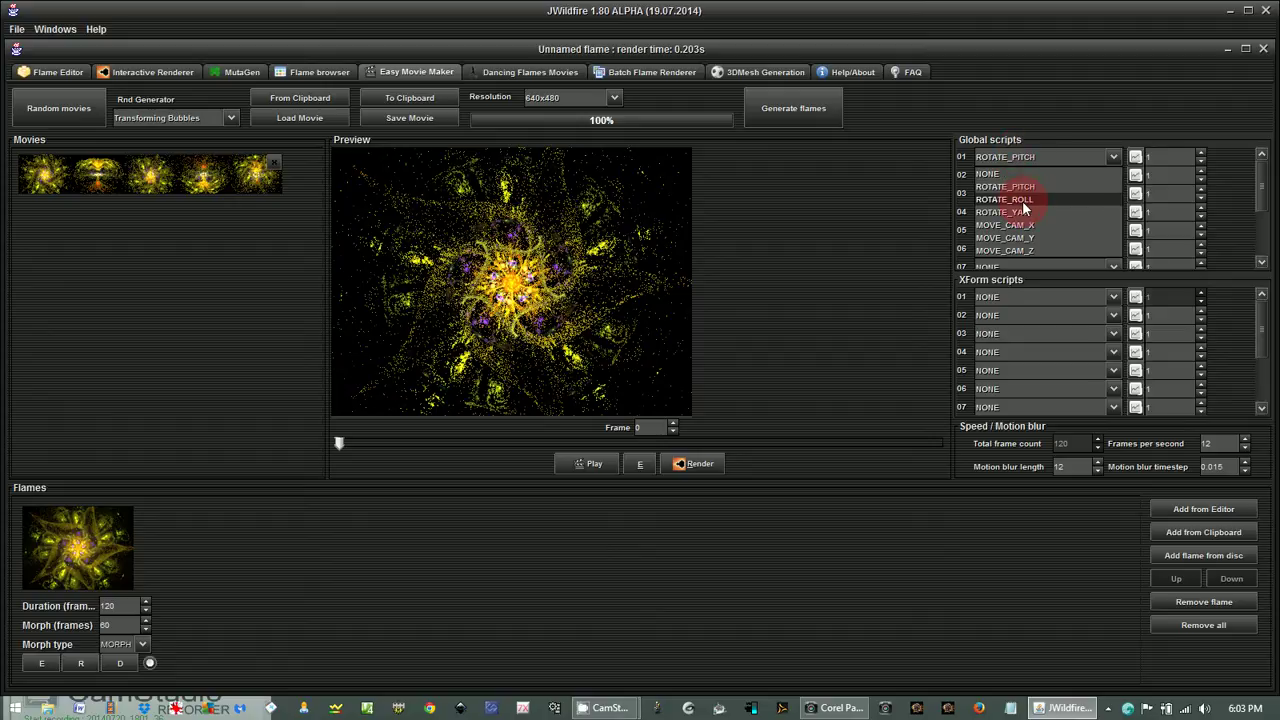
click(1022, 200)
click(596, 470)
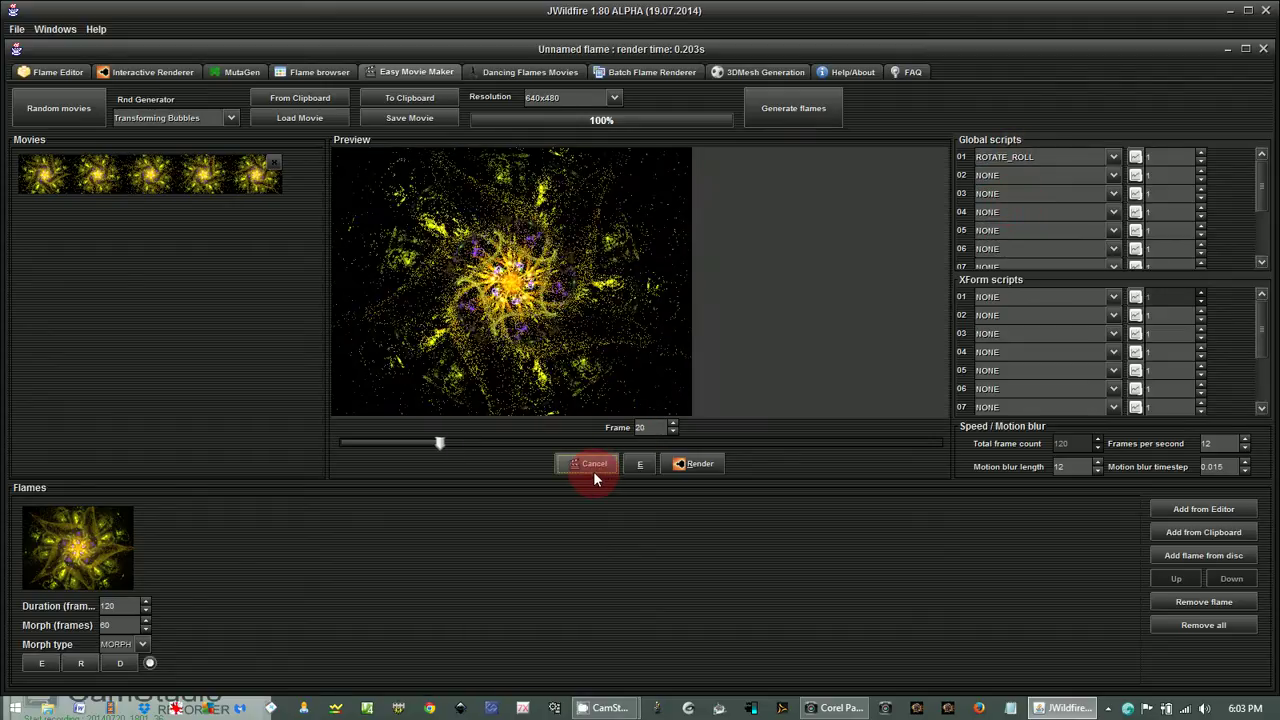
click(592, 467)
click(1023, 161)
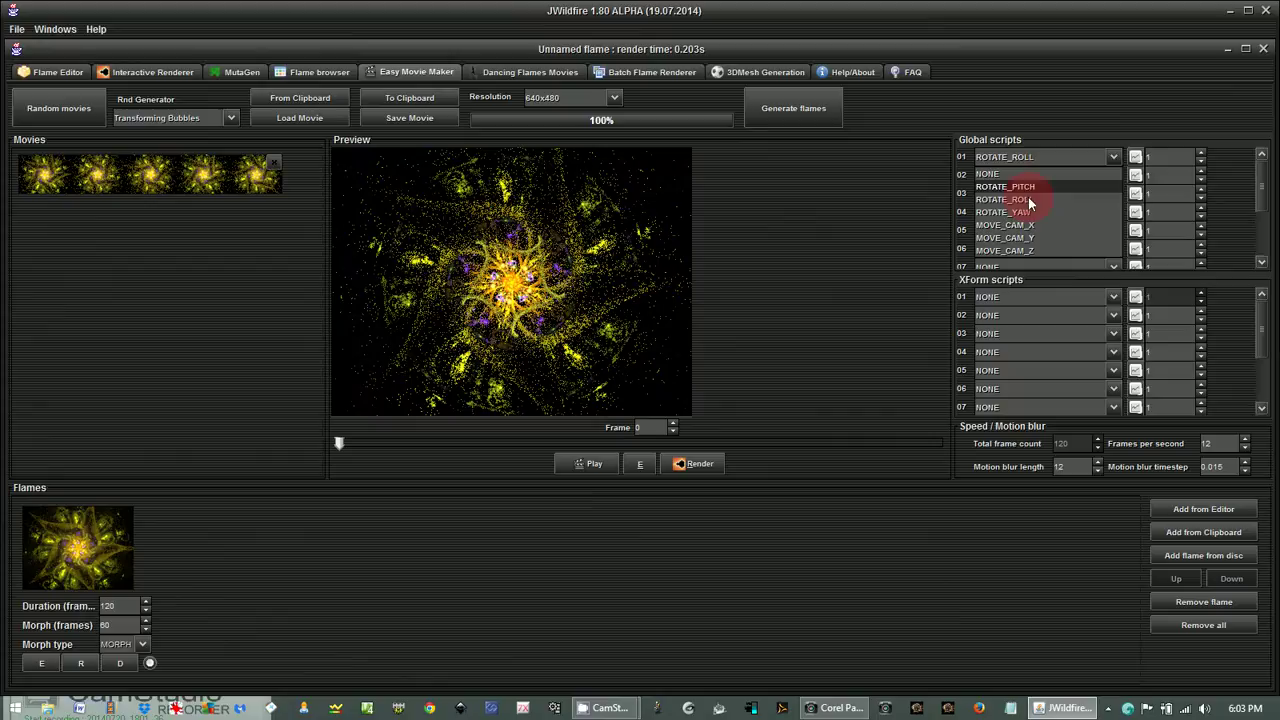
click(1028, 216)
click(581, 464)
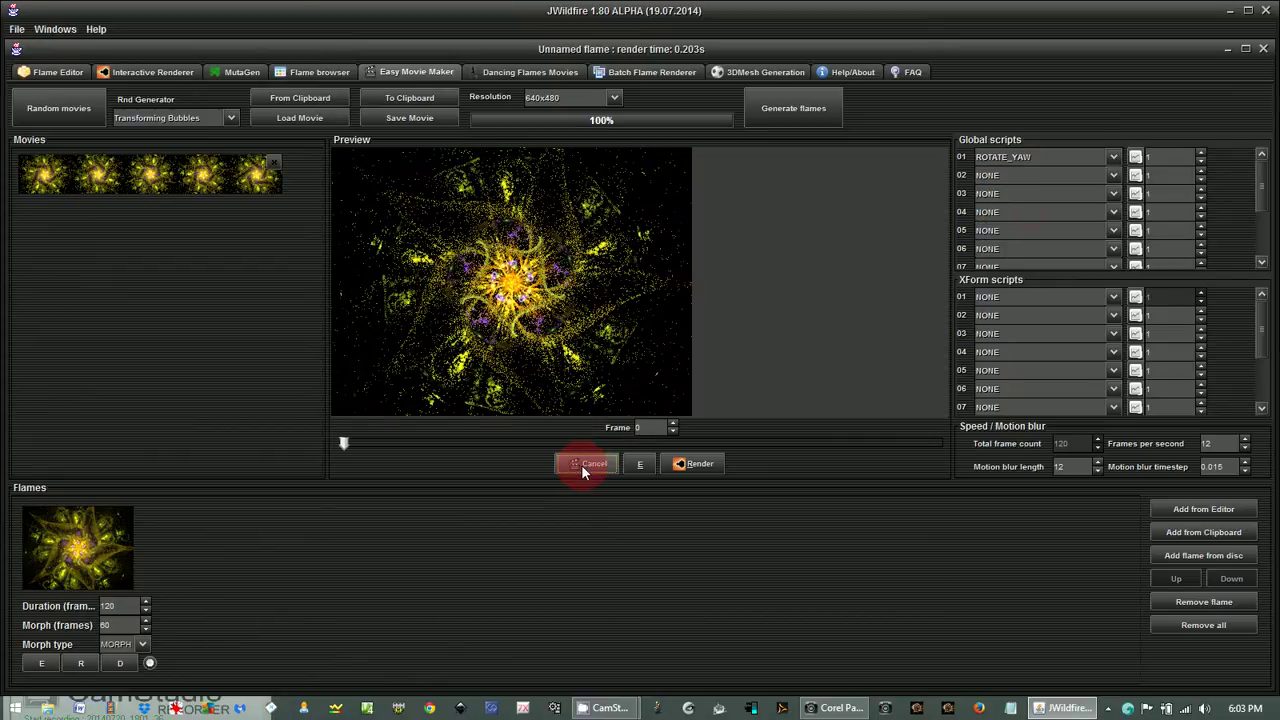
click(583, 466)
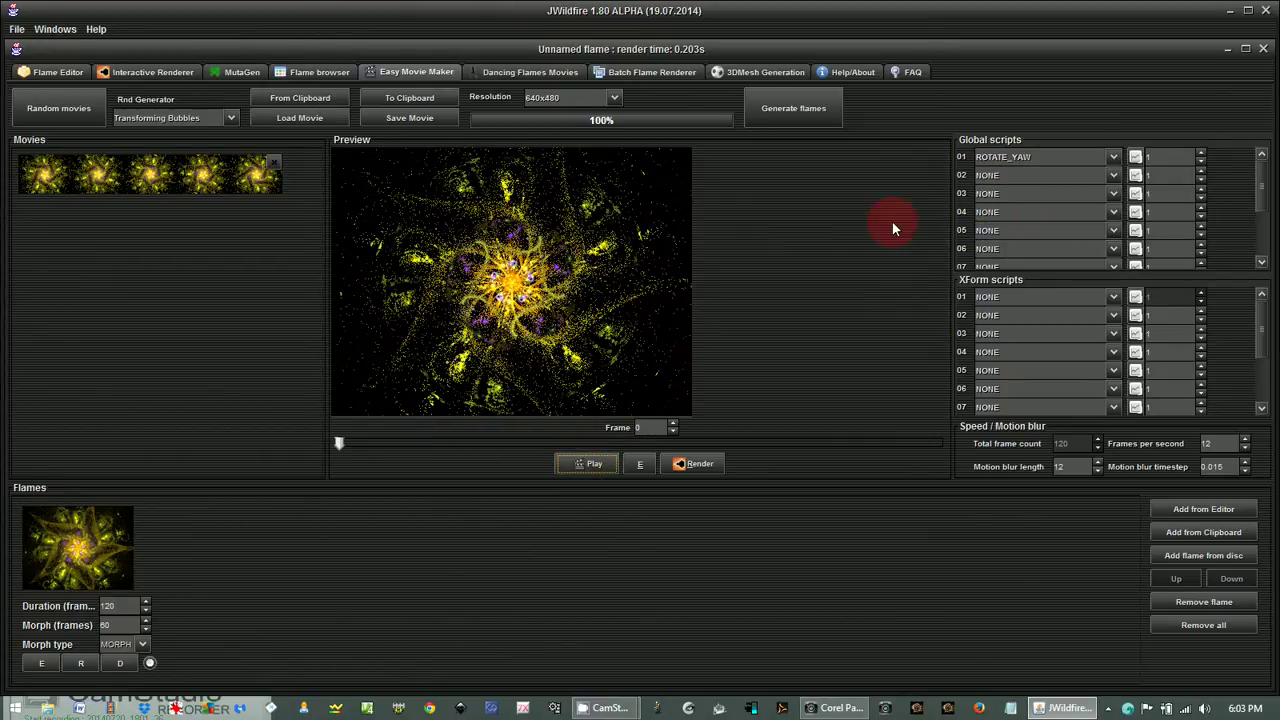
click(1011, 157)
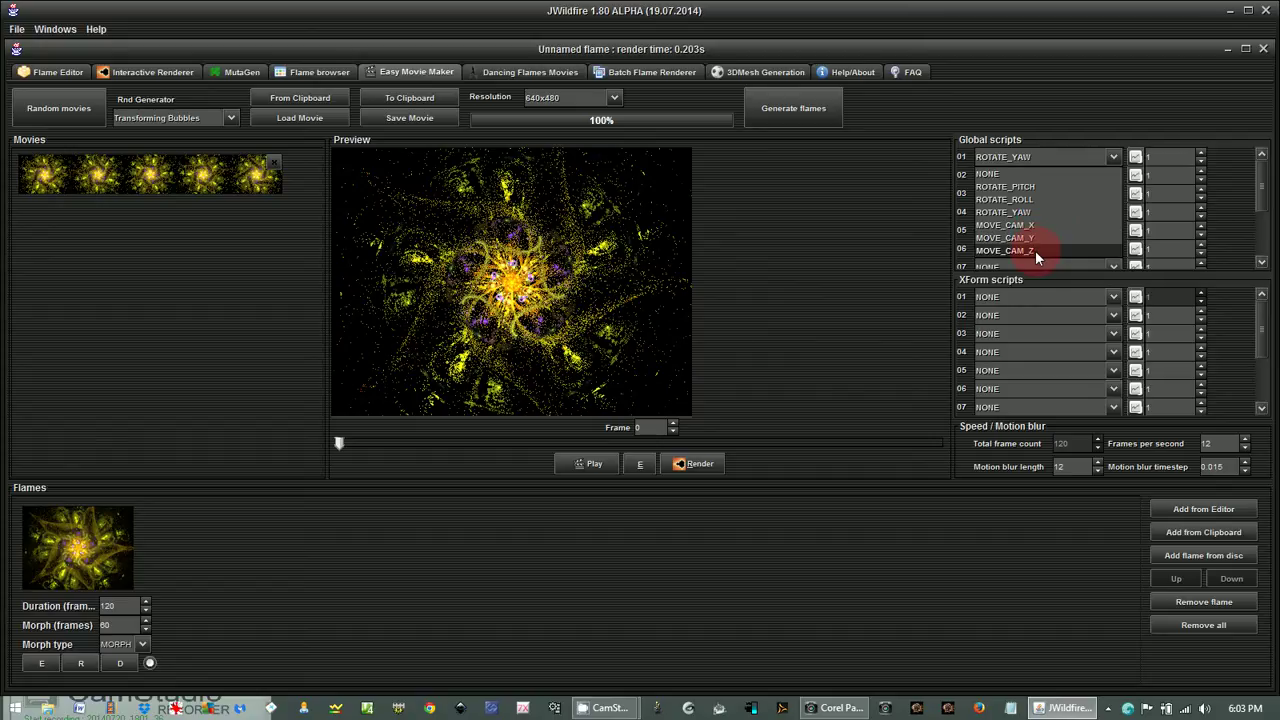
click(888, 214)
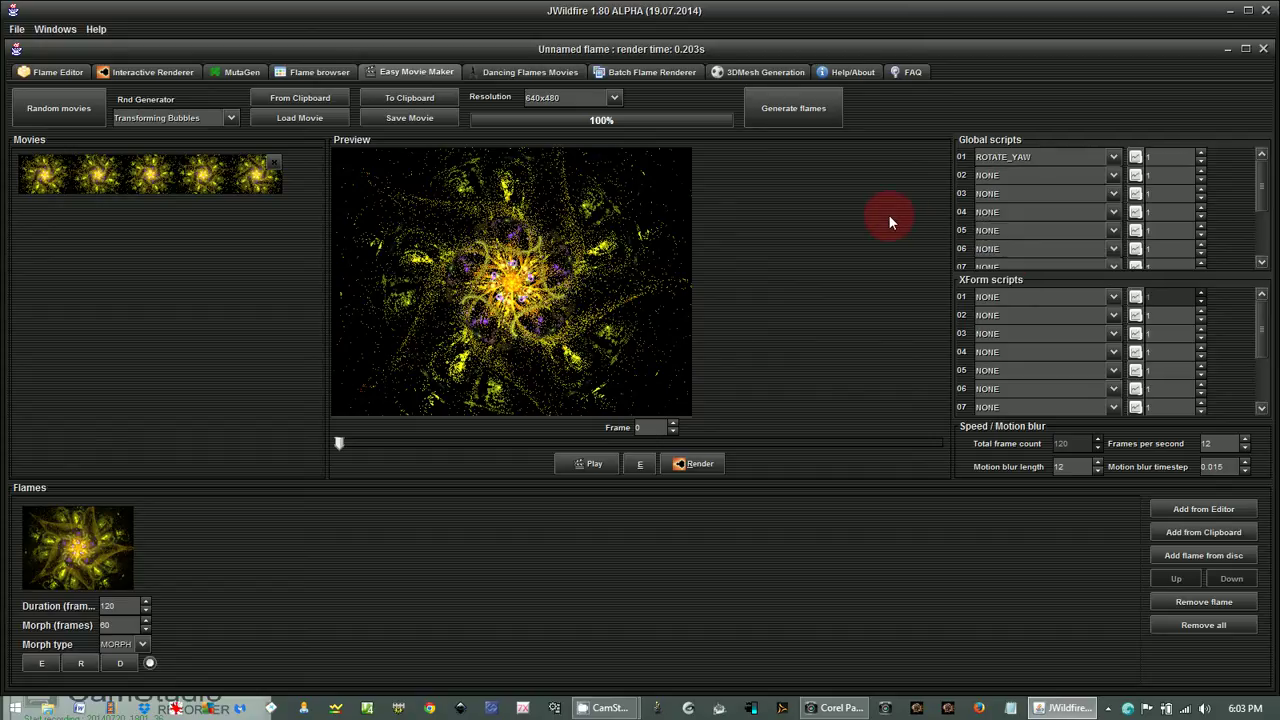
click(1020, 160)
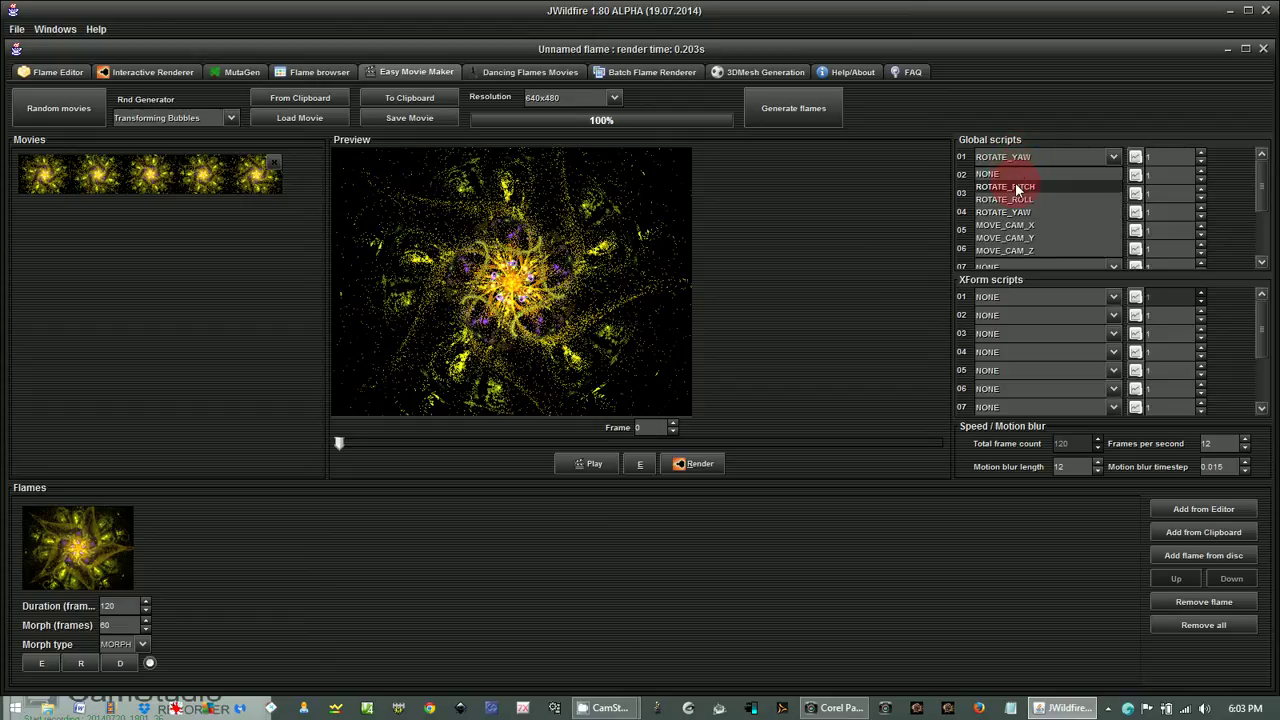
click(1016, 174)
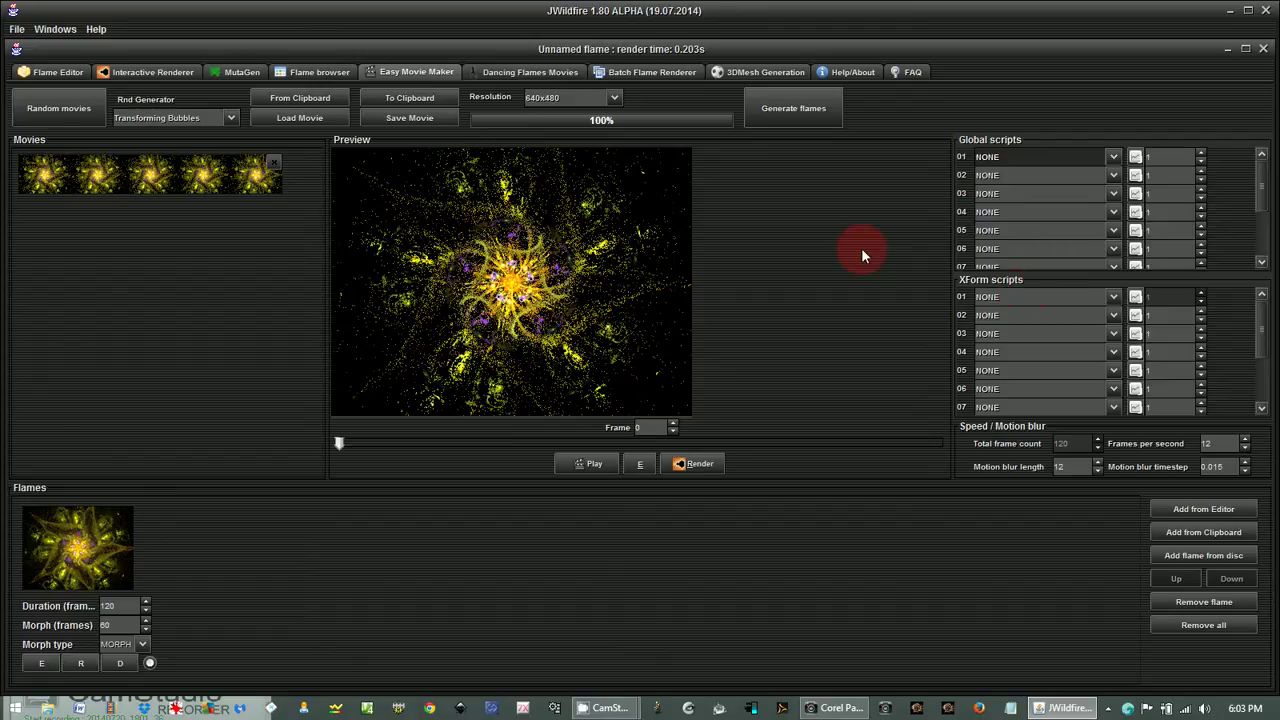
click(78, 72)
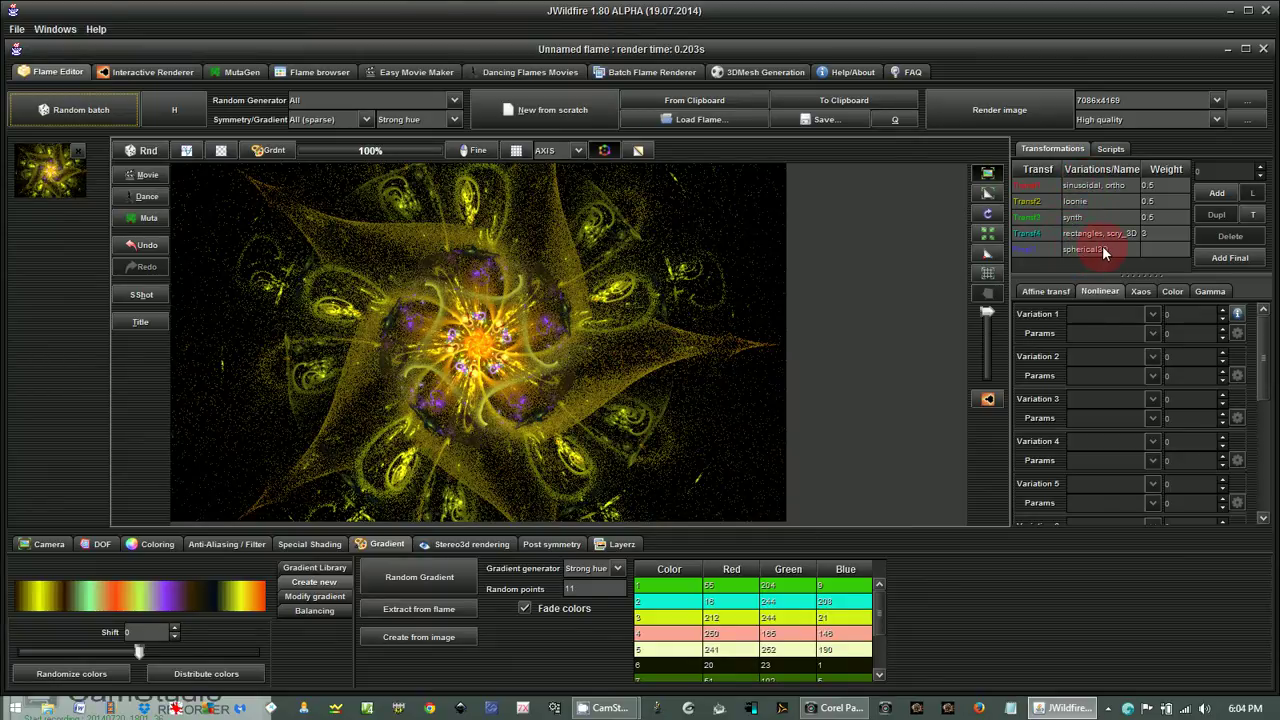
click(322, 72)
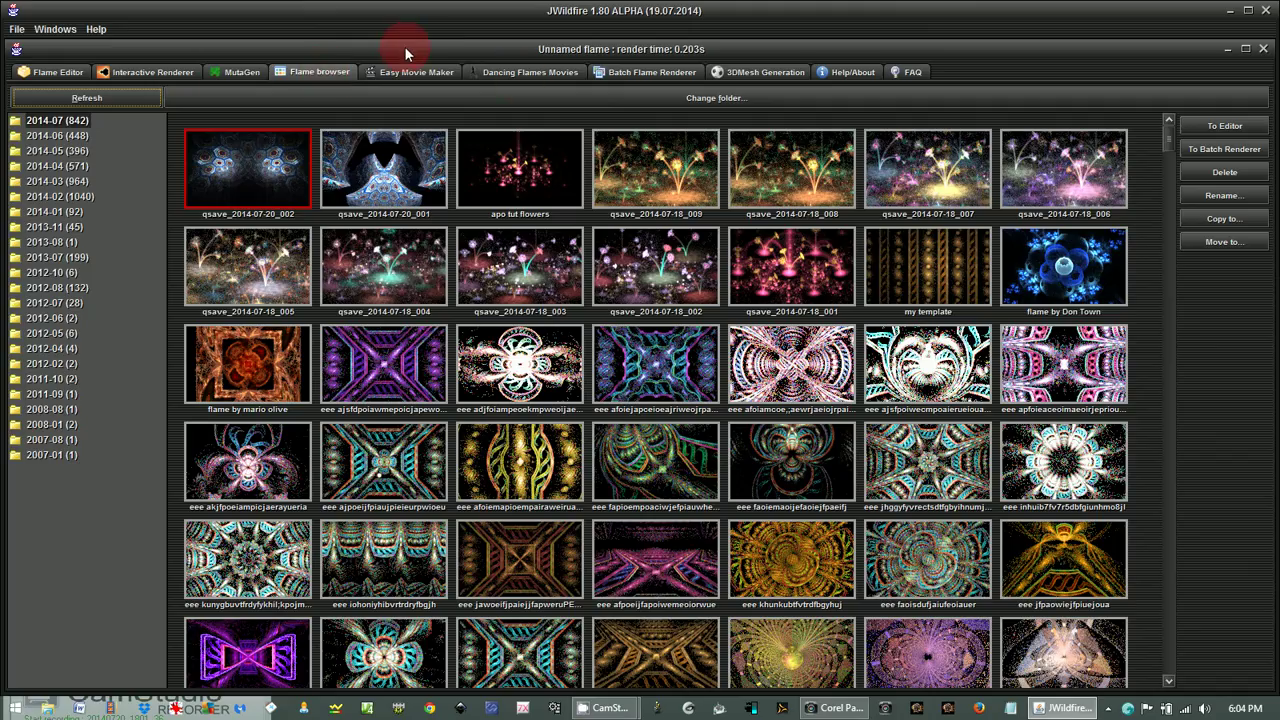
click(411, 72)
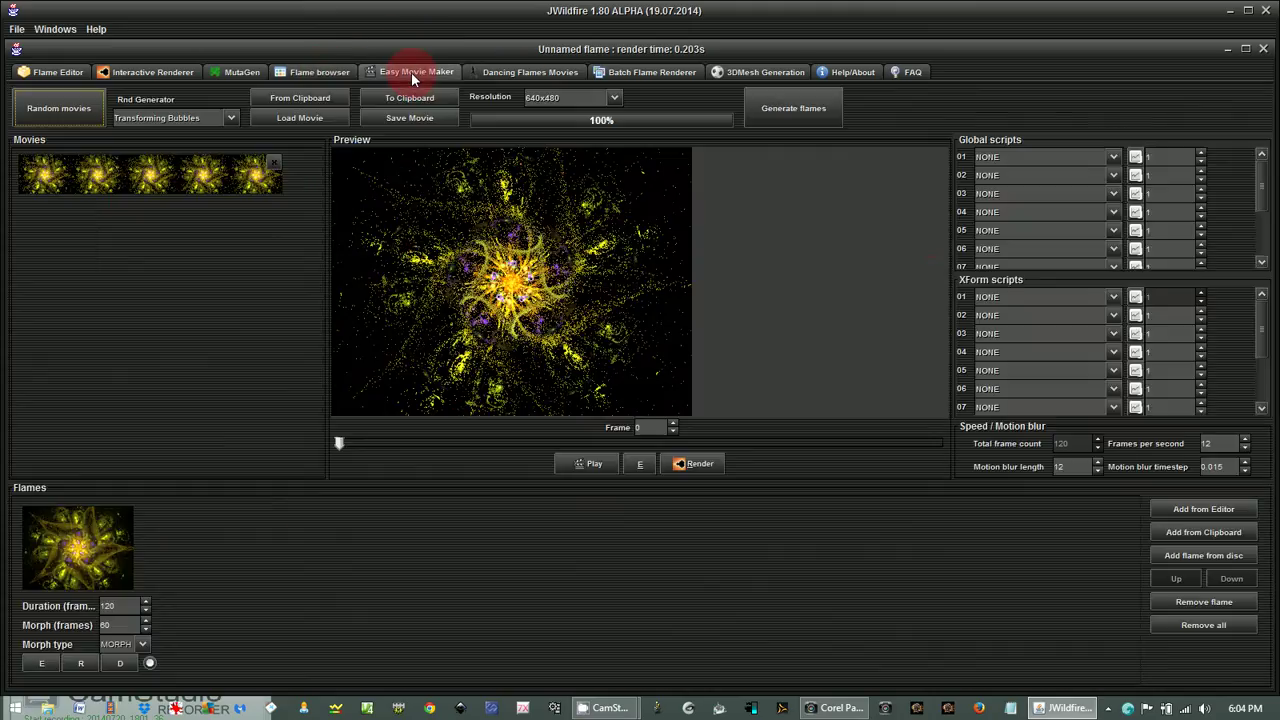
- Set xform script 01 to ROTATE_FULL and preview the rotation
click(1114, 298)
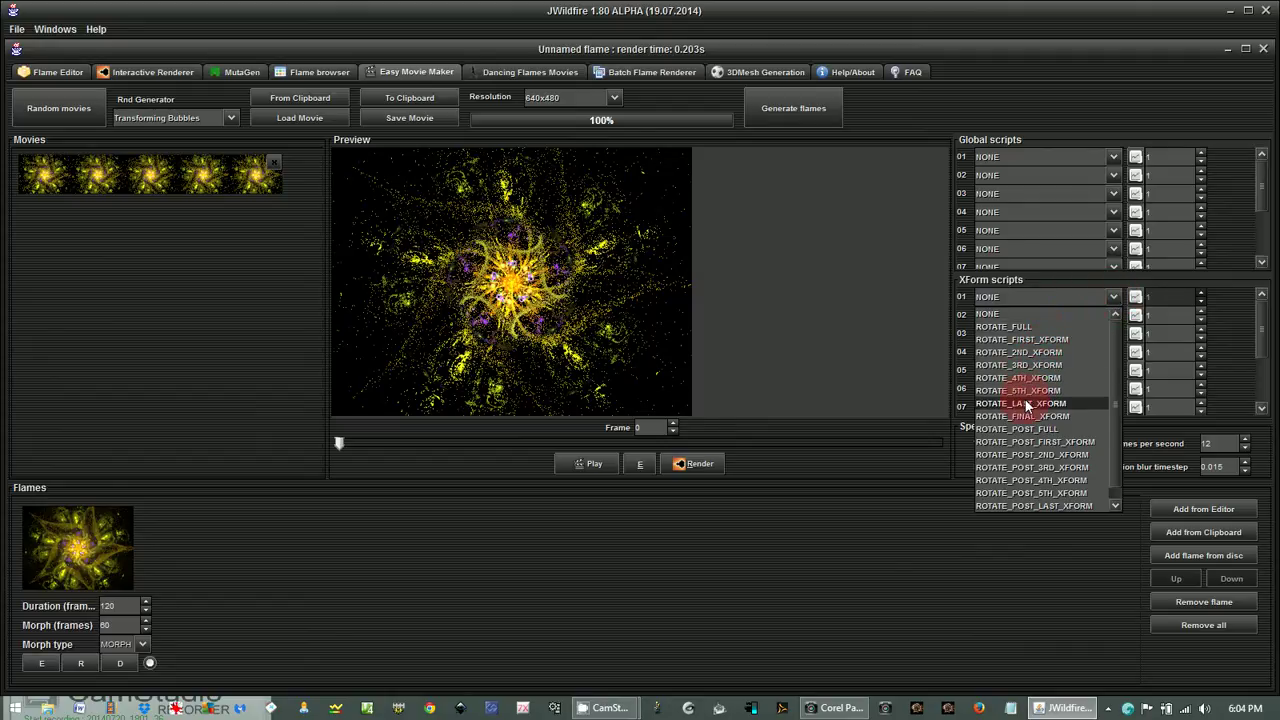
click(1016, 328)
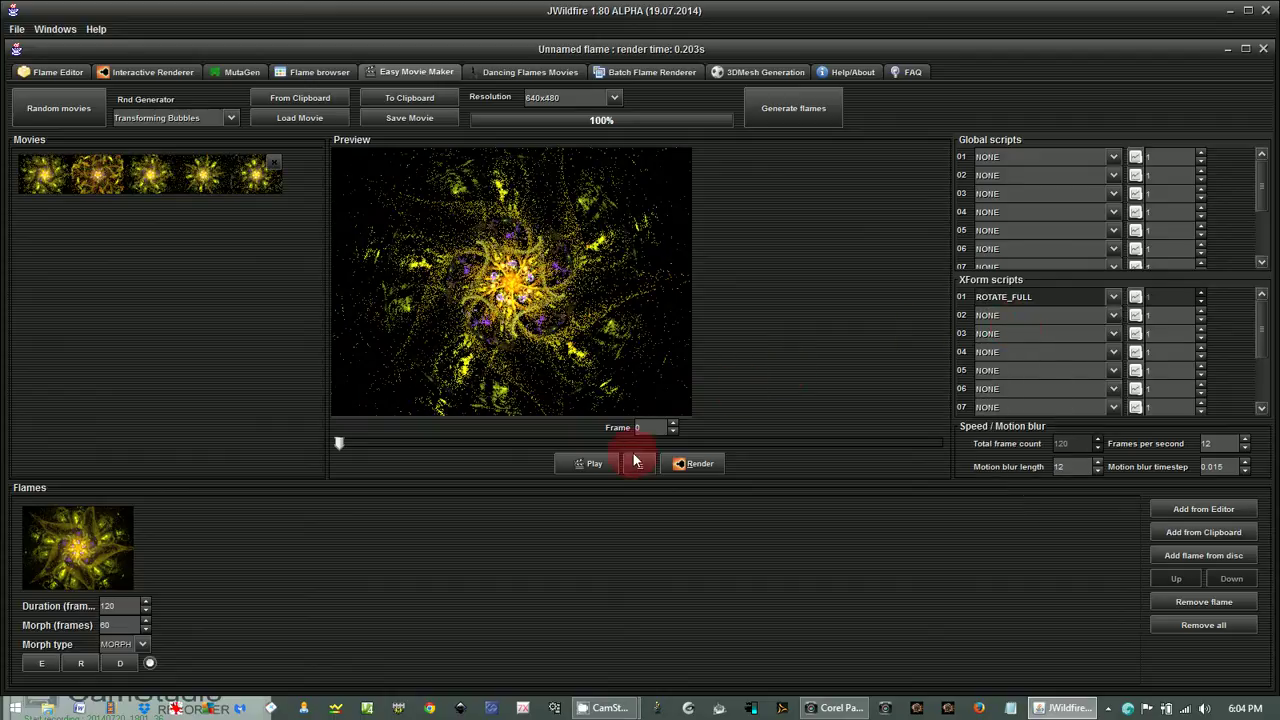
click(580, 464)
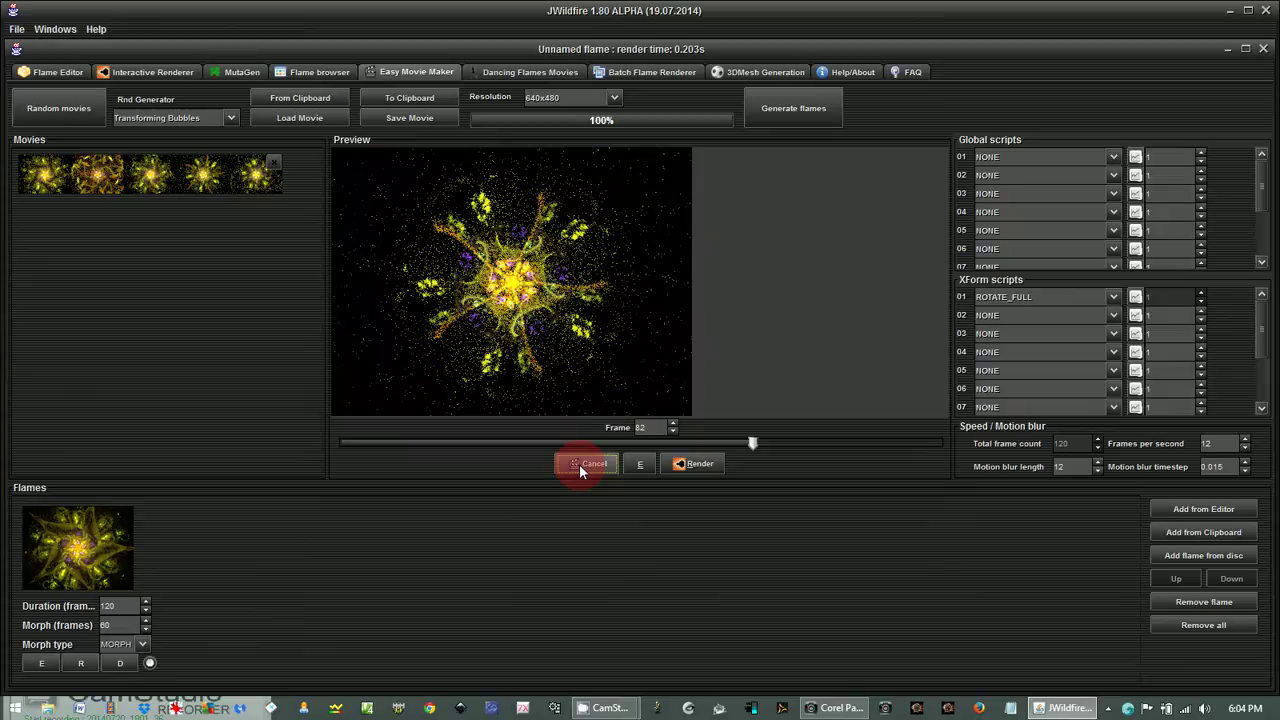
click(579, 464)
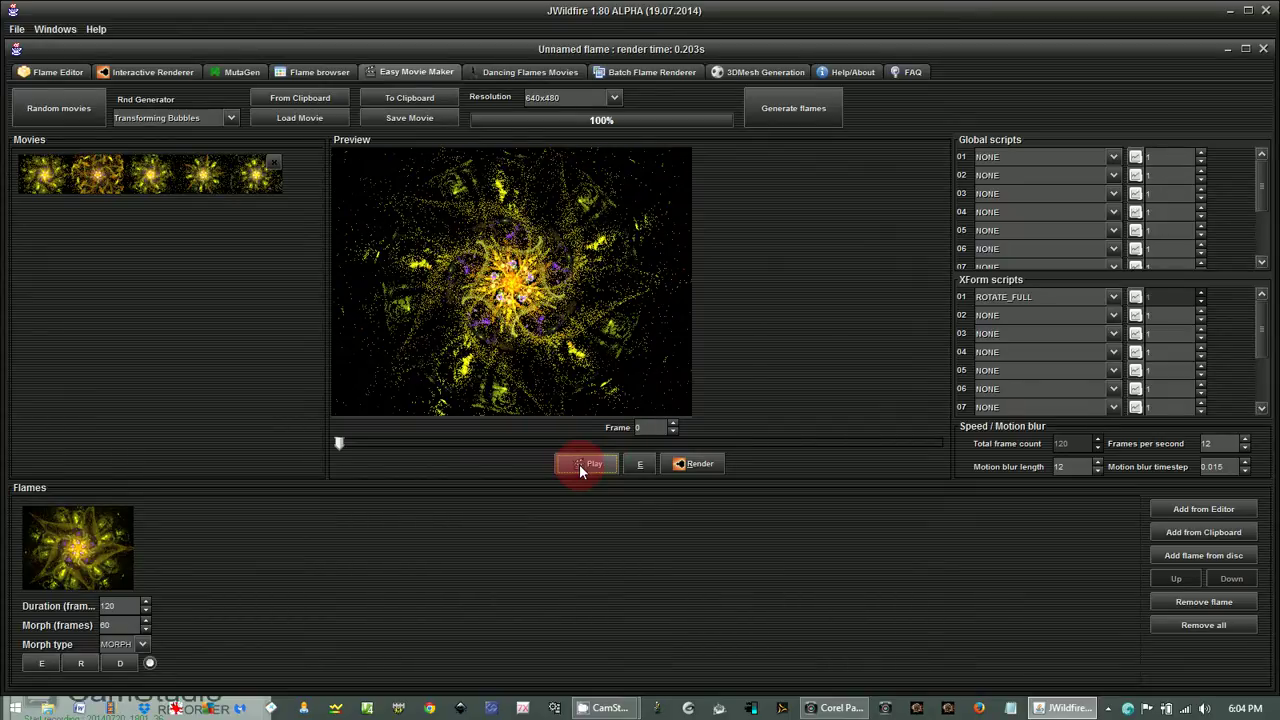
- Preview rotating only the 3rd and then the 4th transform, then settle back on ROTATE_FULL
click(1030, 296)
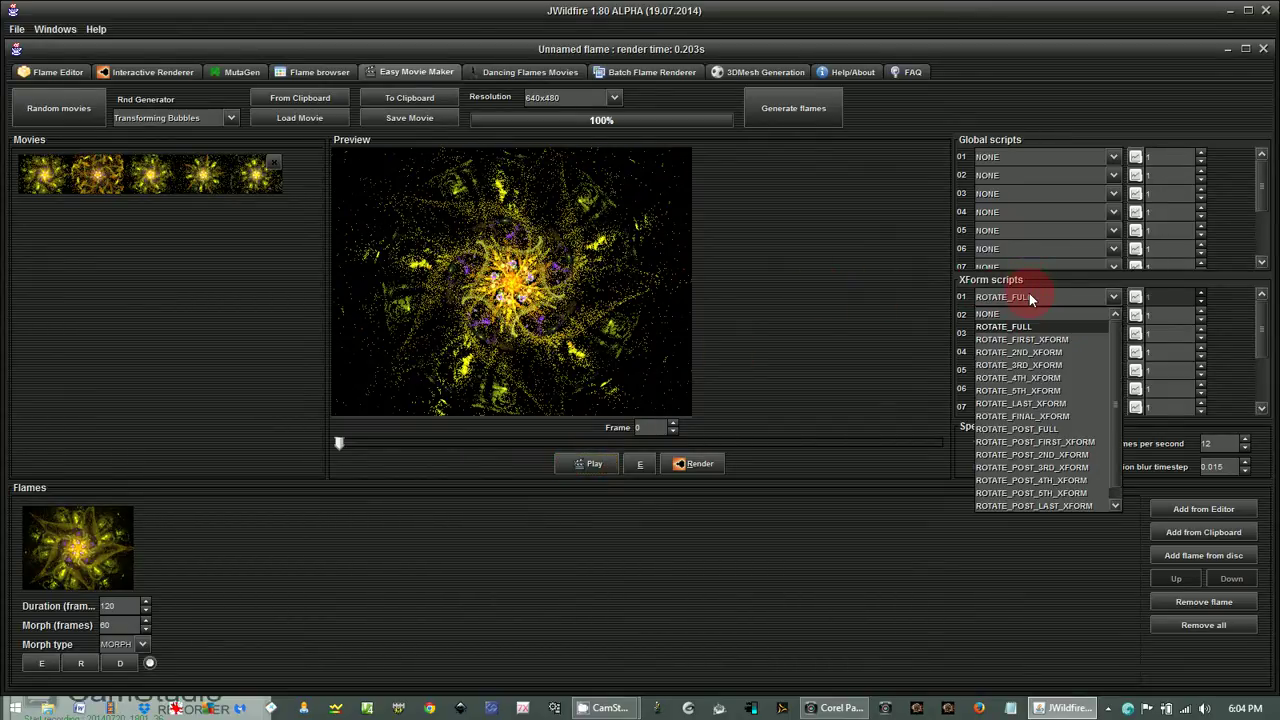
click(1041, 367)
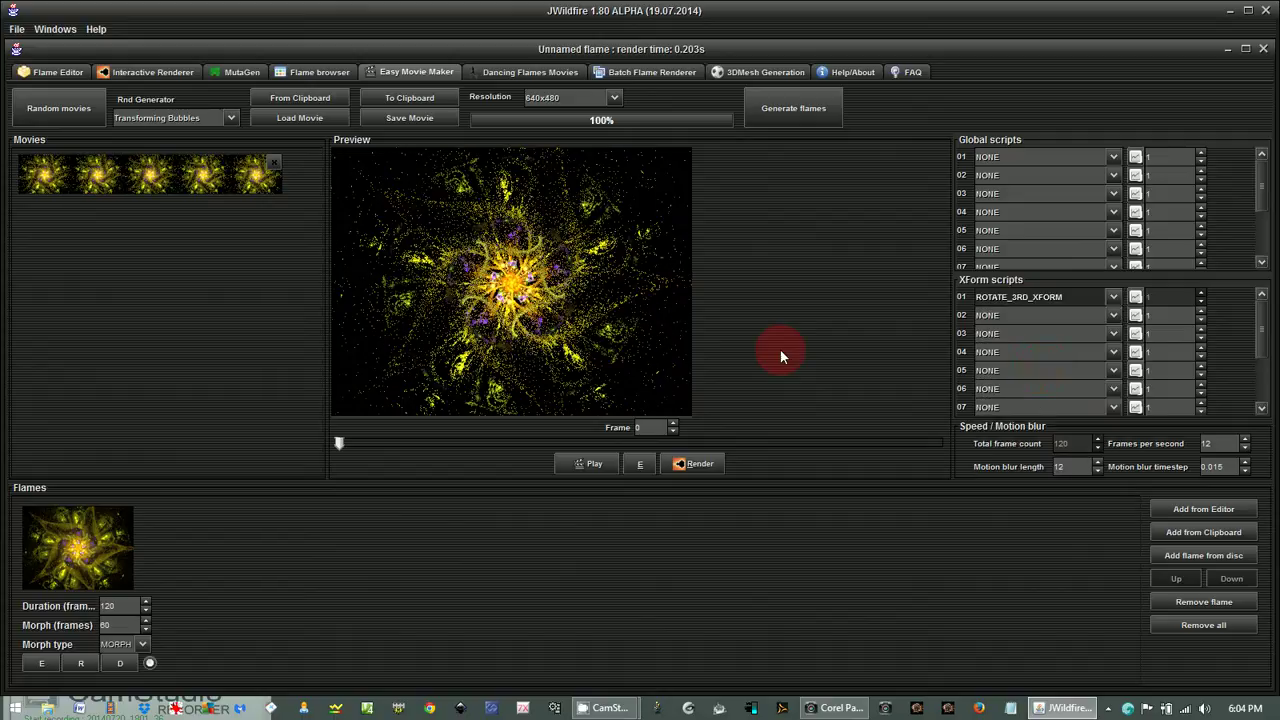
click(594, 464)
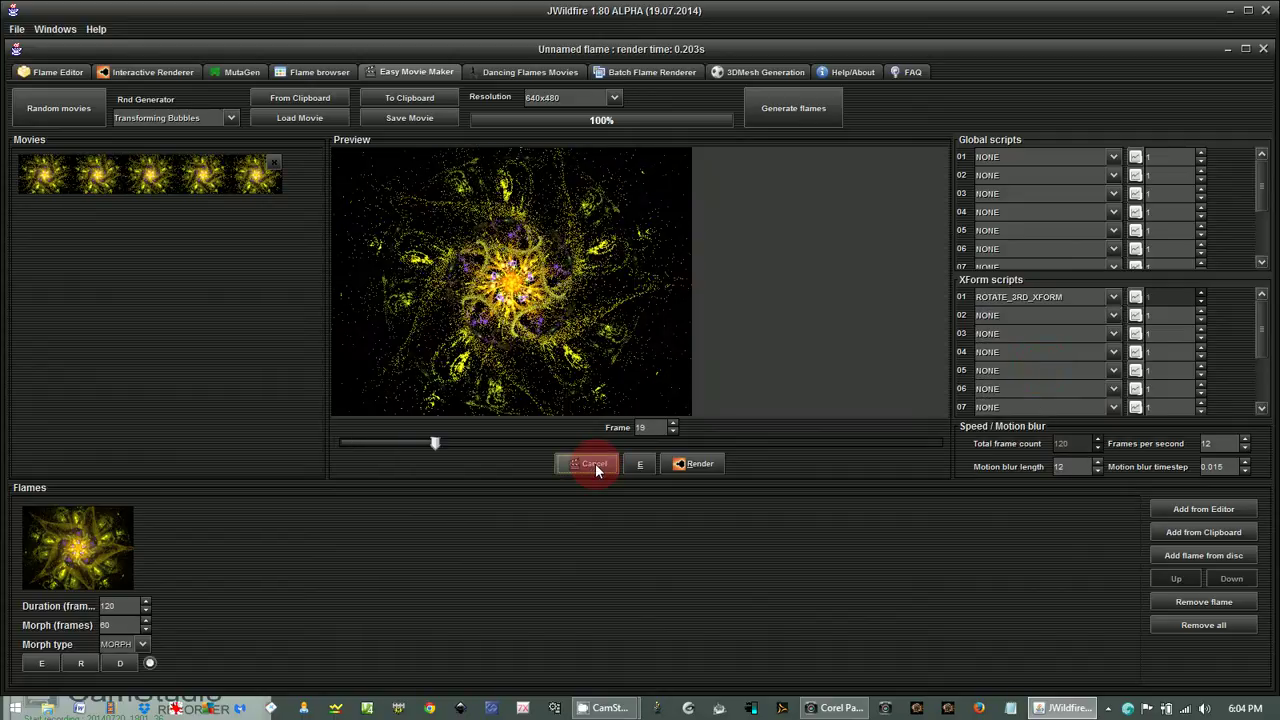
click(595, 463)
click(1027, 298)
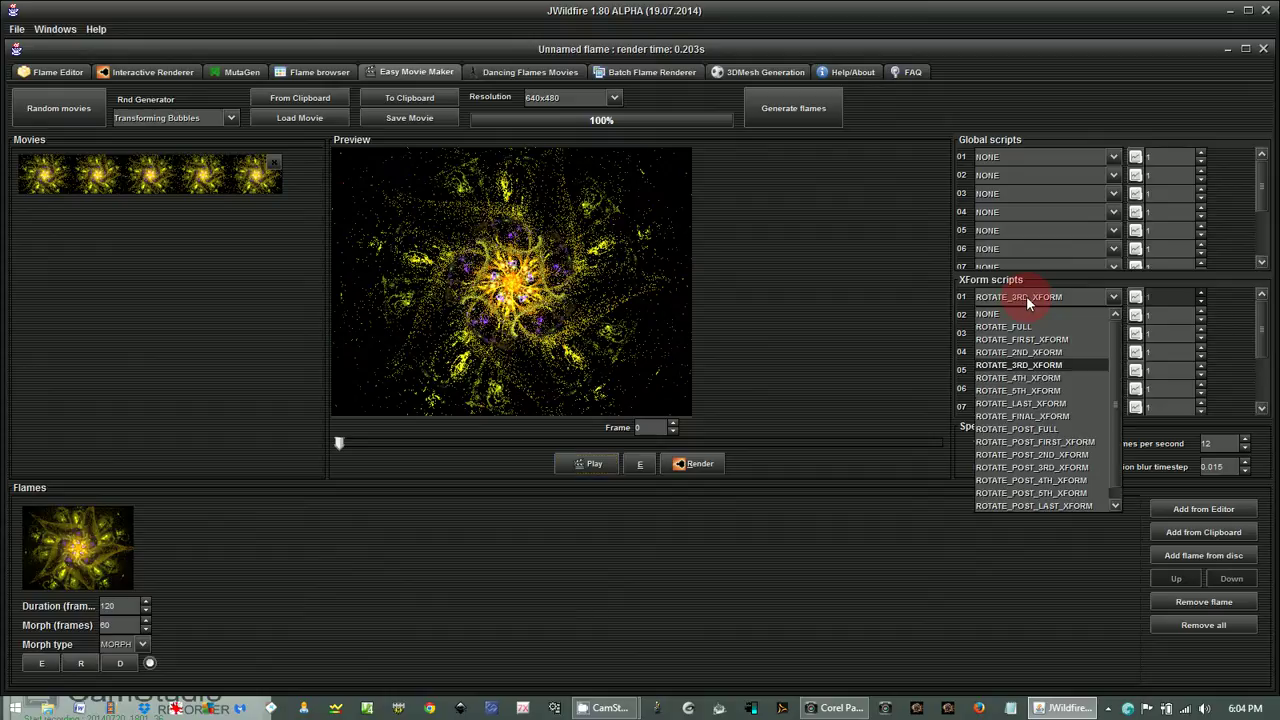
click(1043, 382)
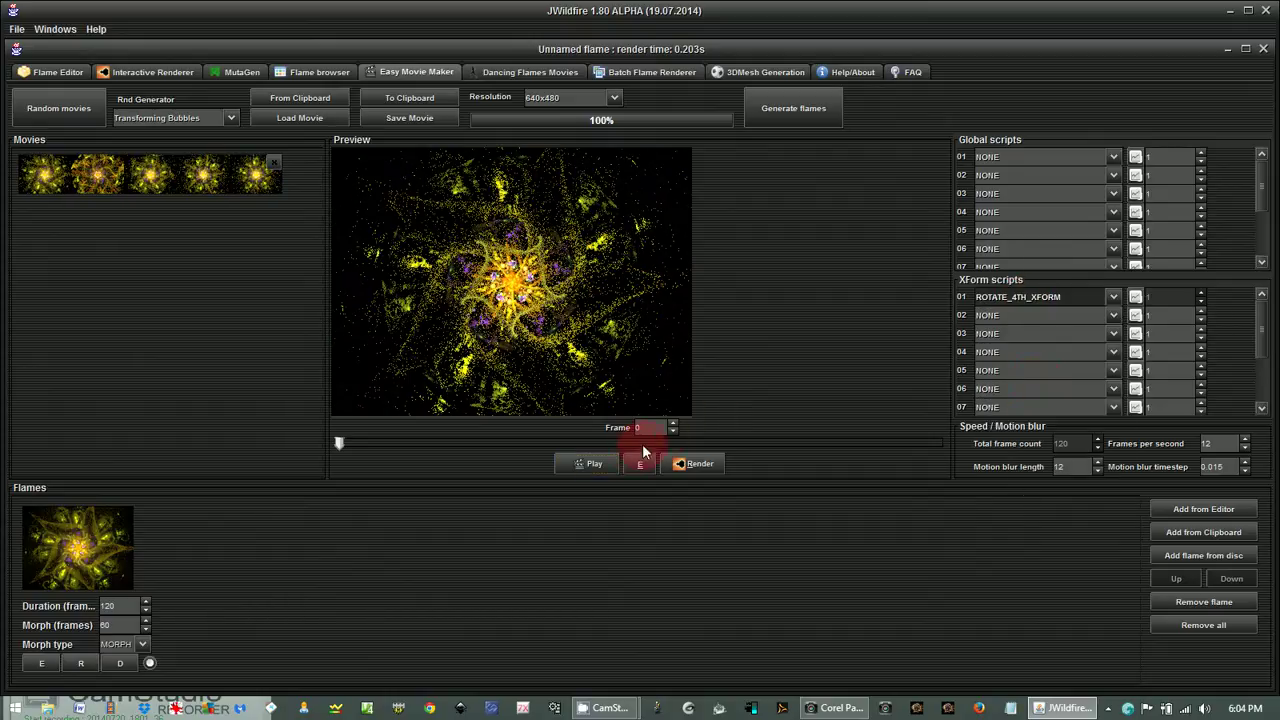
click(591, 466)
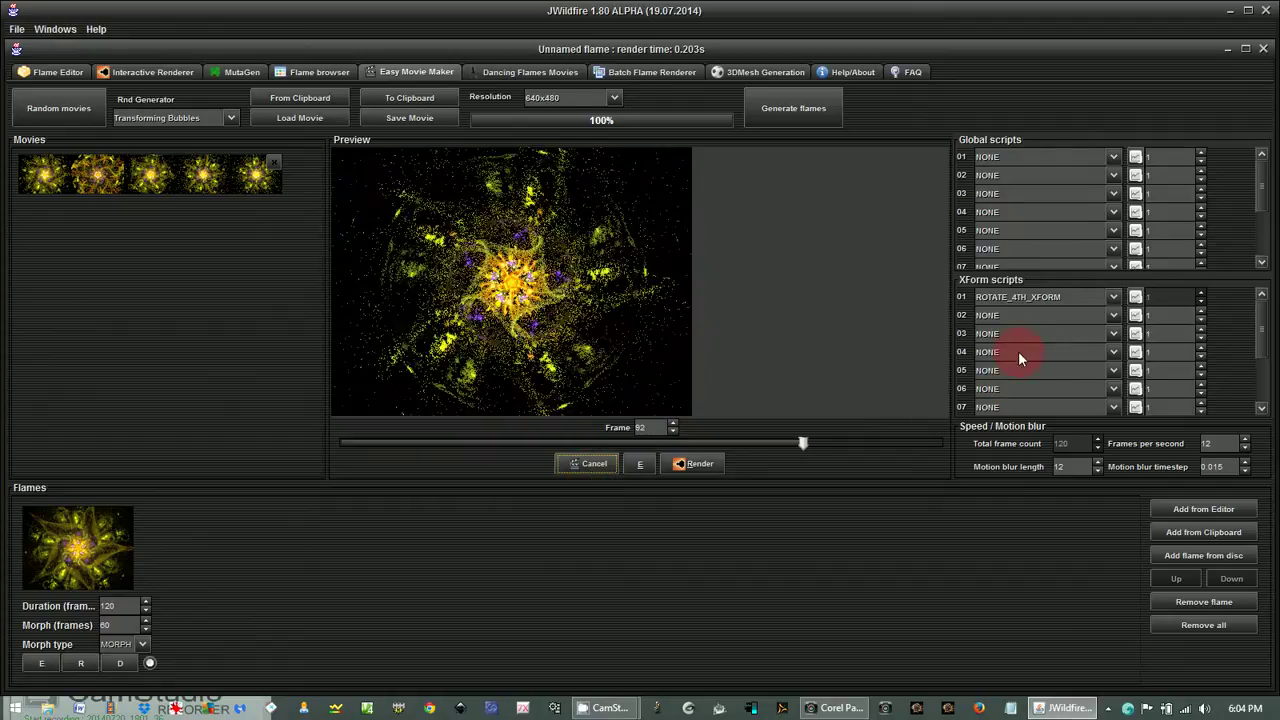
click(1040, 297)
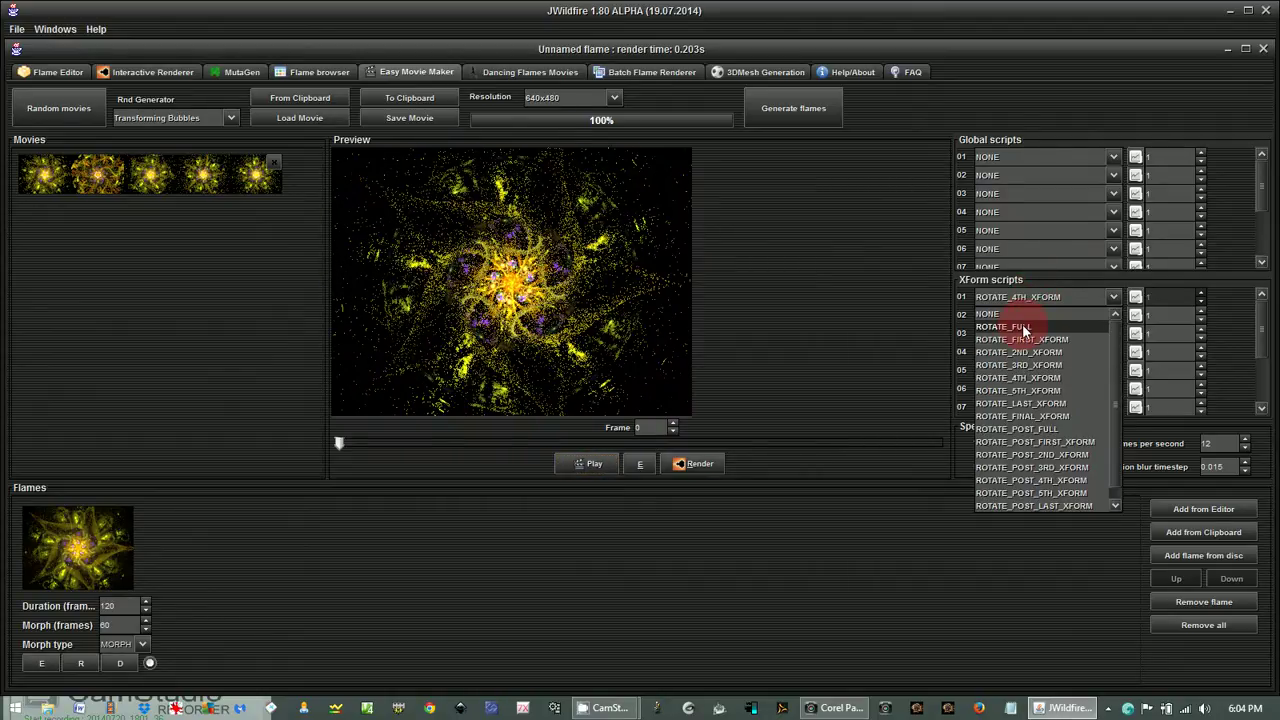
click(1022, 326)
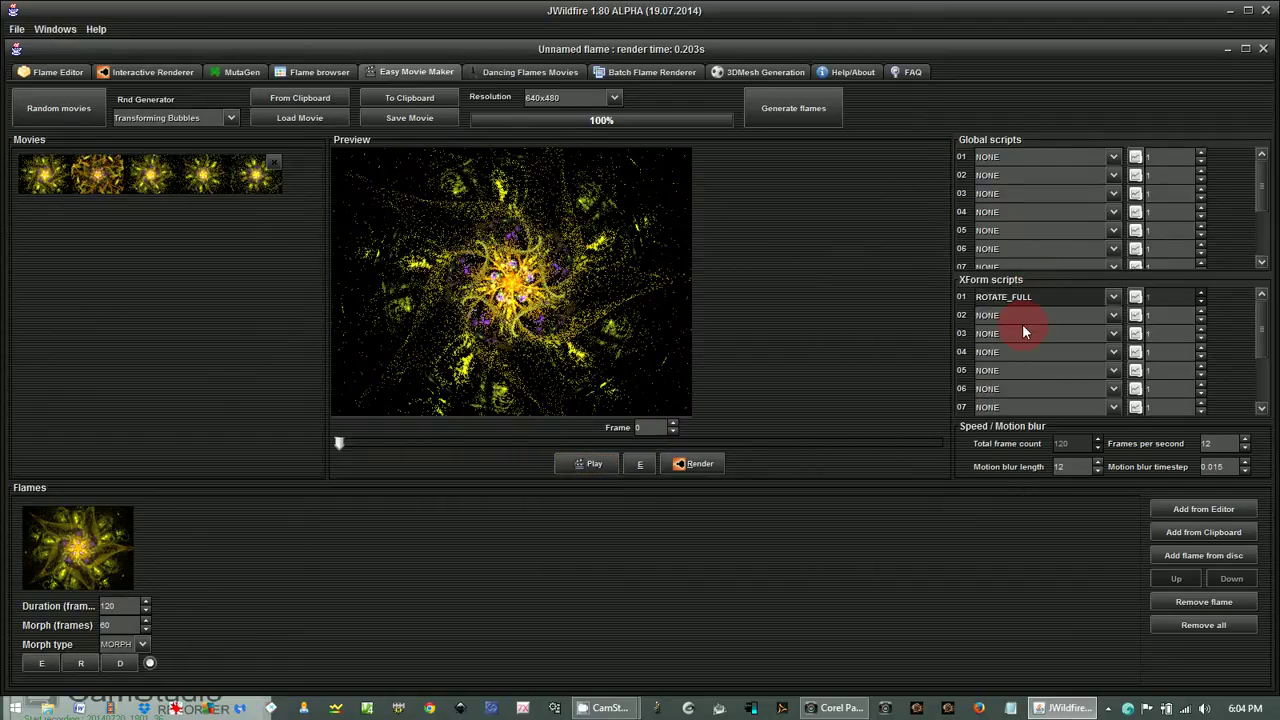
- Set global scripts 01–03 to ROTATE_PITCH, ROTATE_ROLL and ROTATE_YAW and preview the movie
click(600, 463)
click(600, 463)
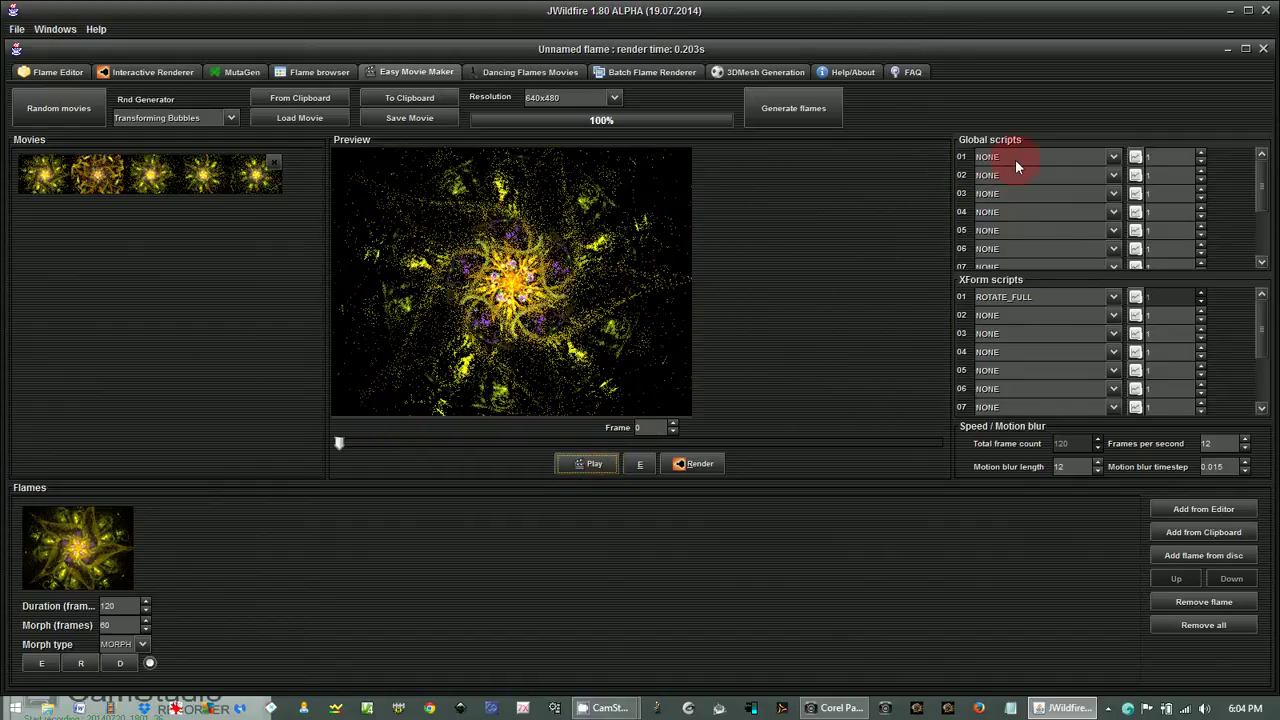
click(1019, 157)
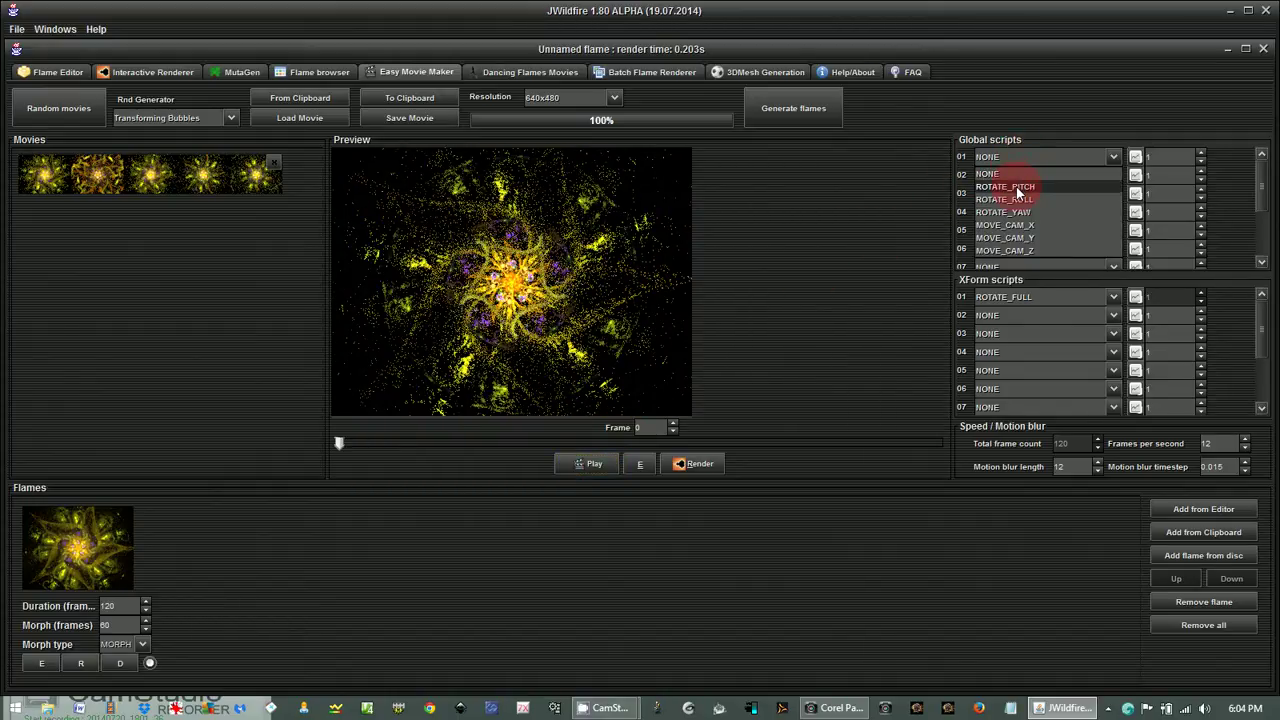
click(1017, 187)
click(1017, 175)
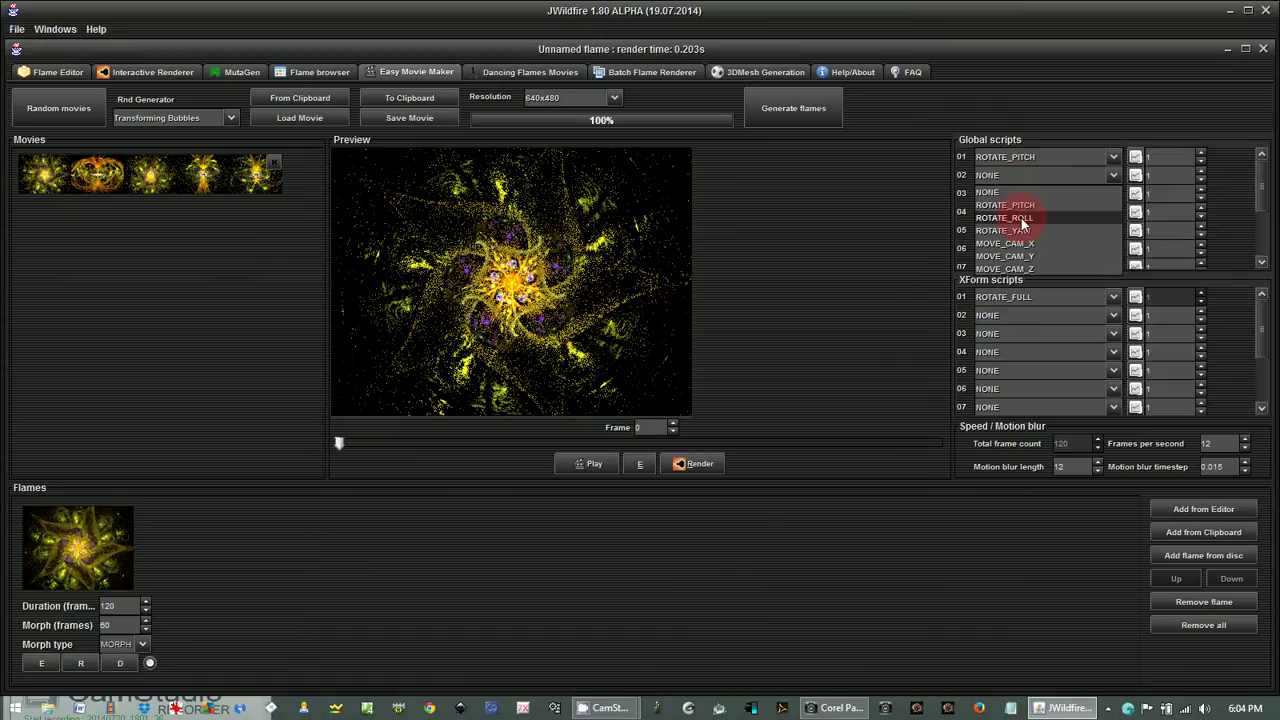
click(1021, 218)
click(1024, 190)
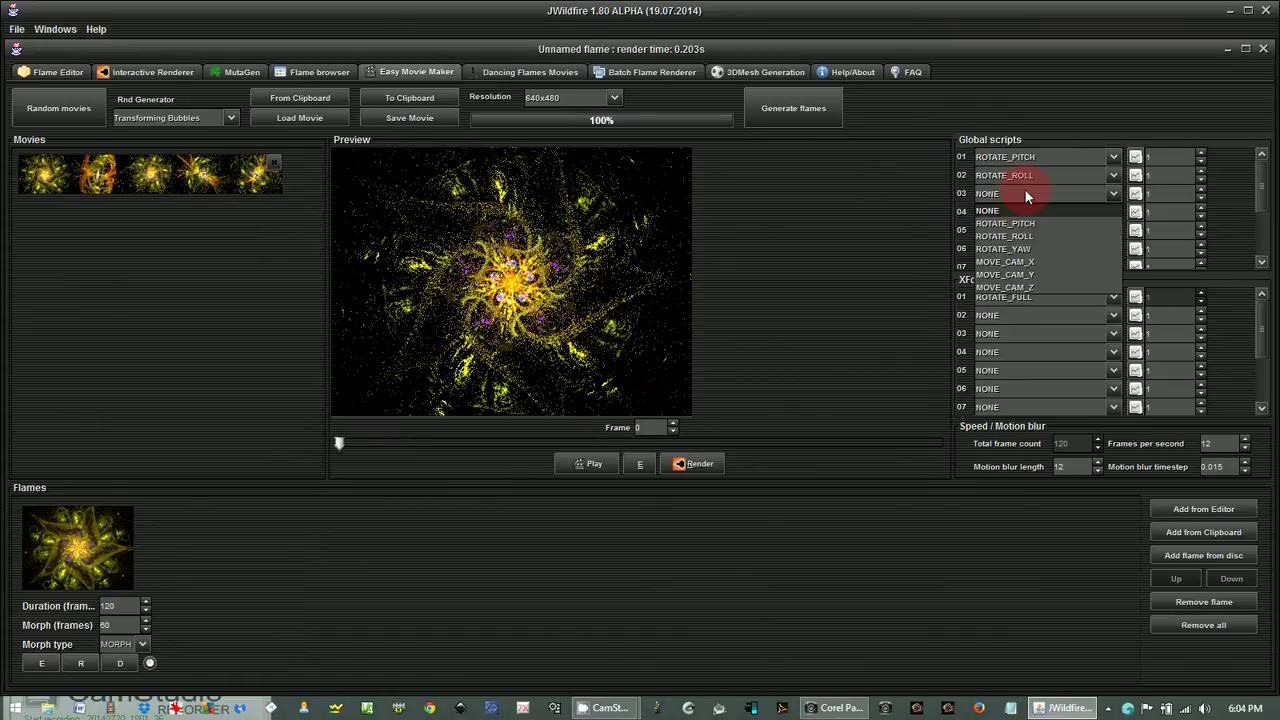
click(1025, 248)
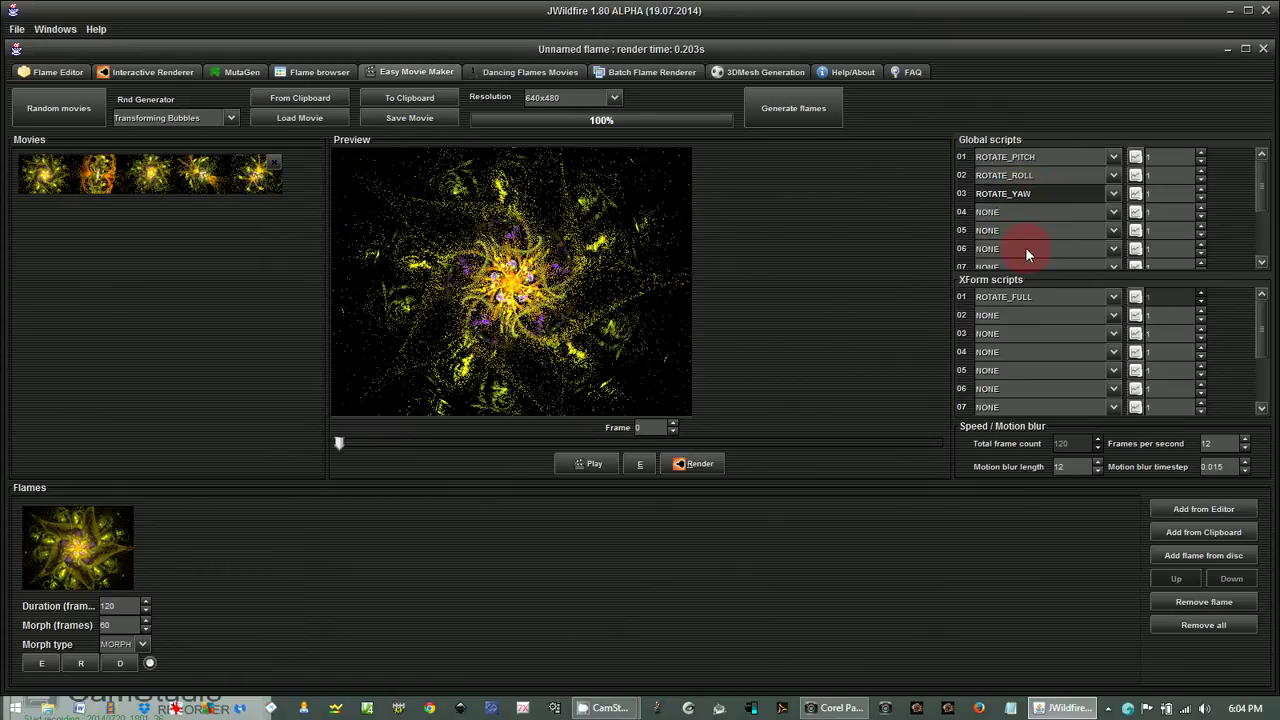
click(586, 464)
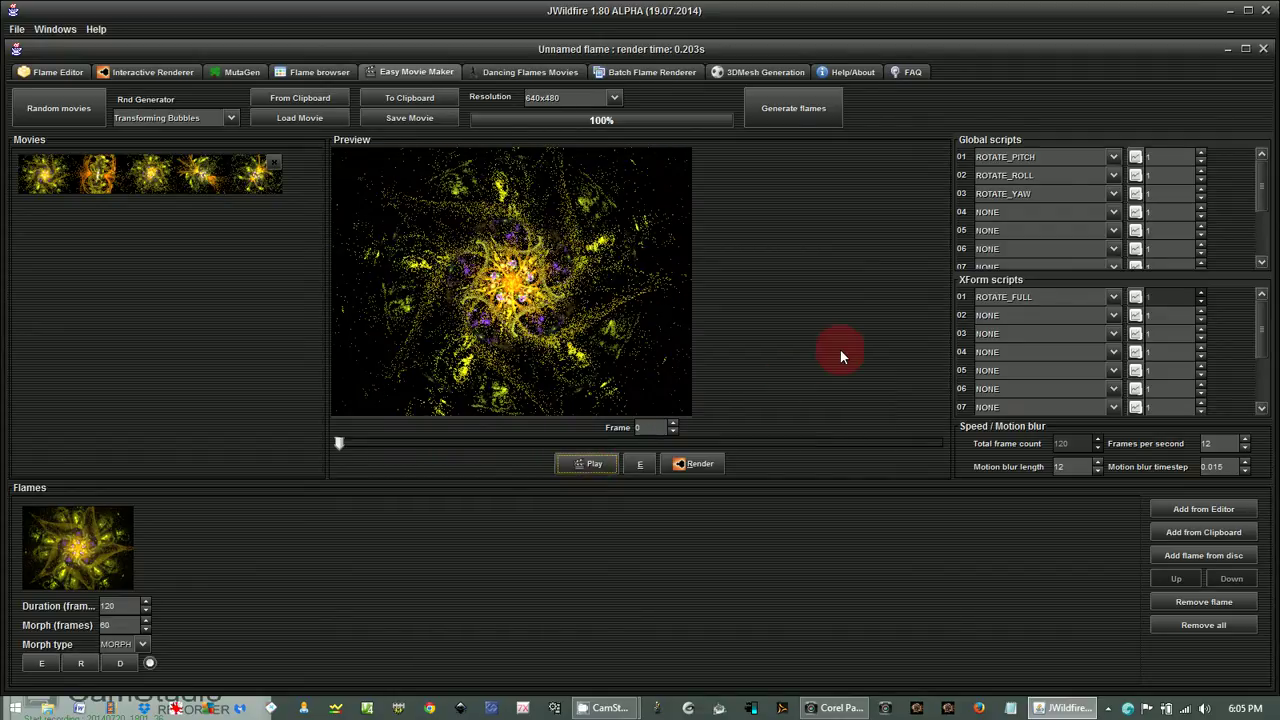
- Reopen xform script 01's motion curve editor and reset the curve to one point at frame 0
click(1136, 298)
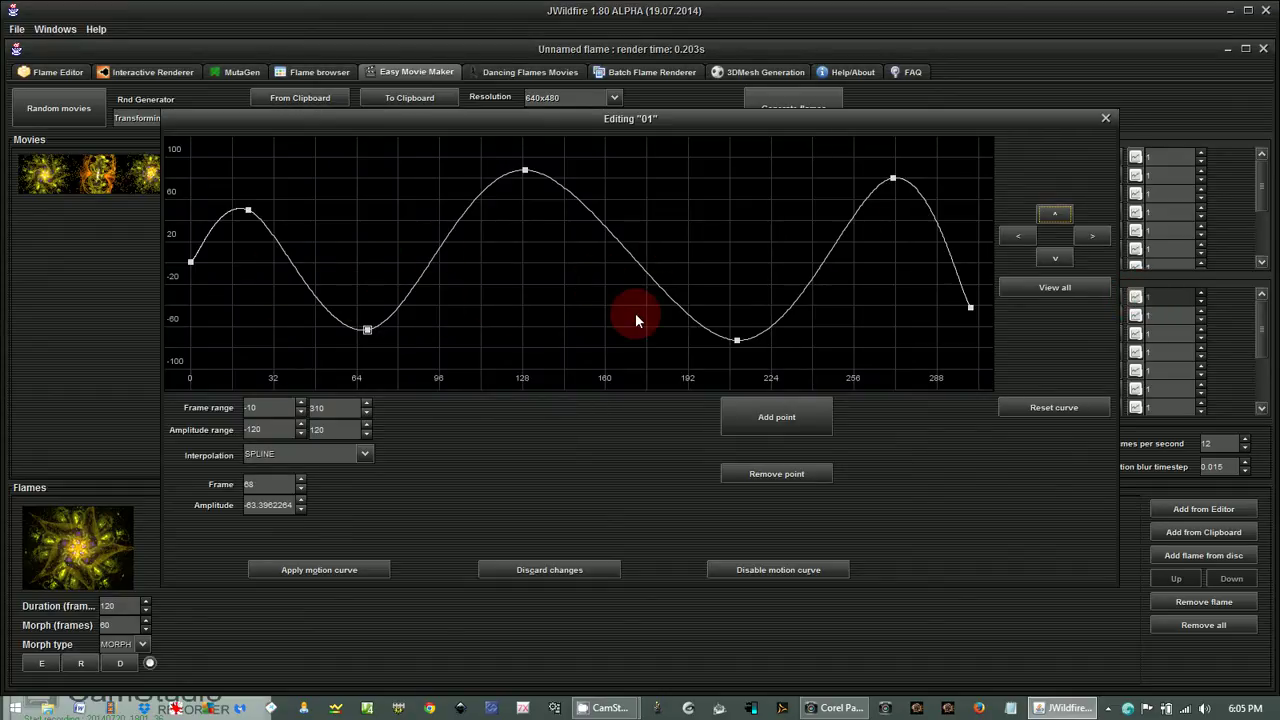
click(570, 569)
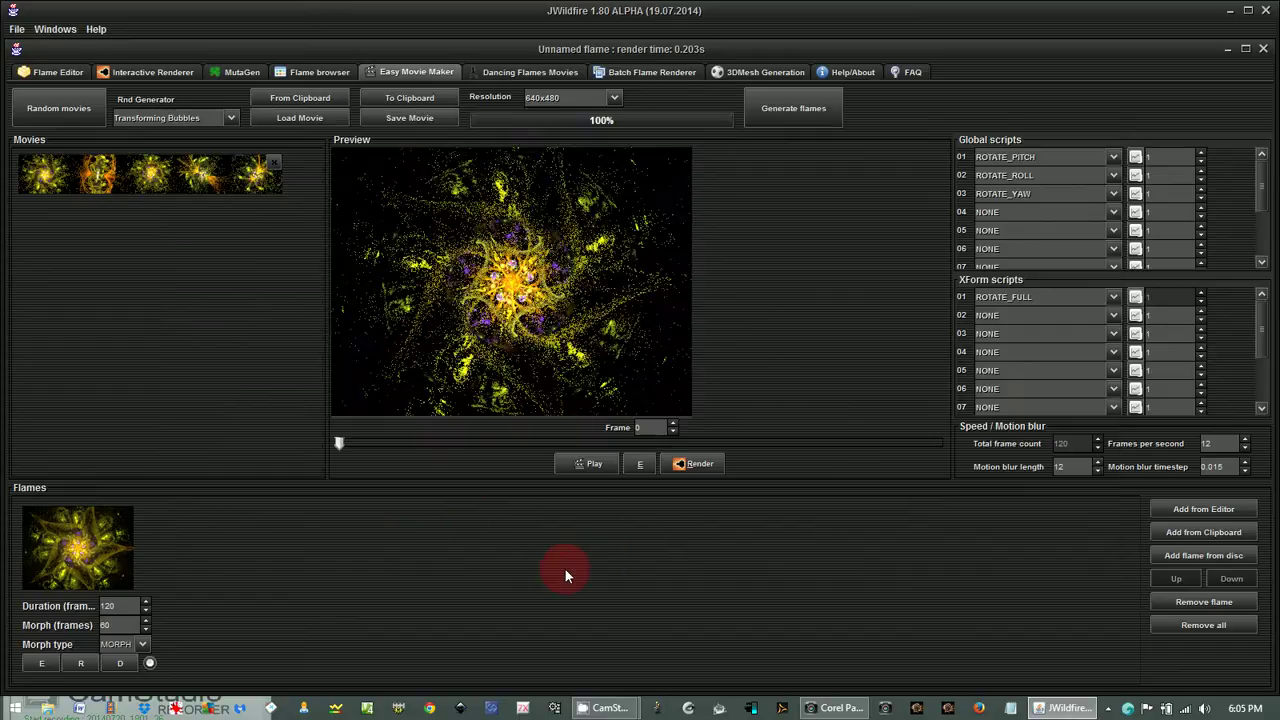
click(1136, 297)
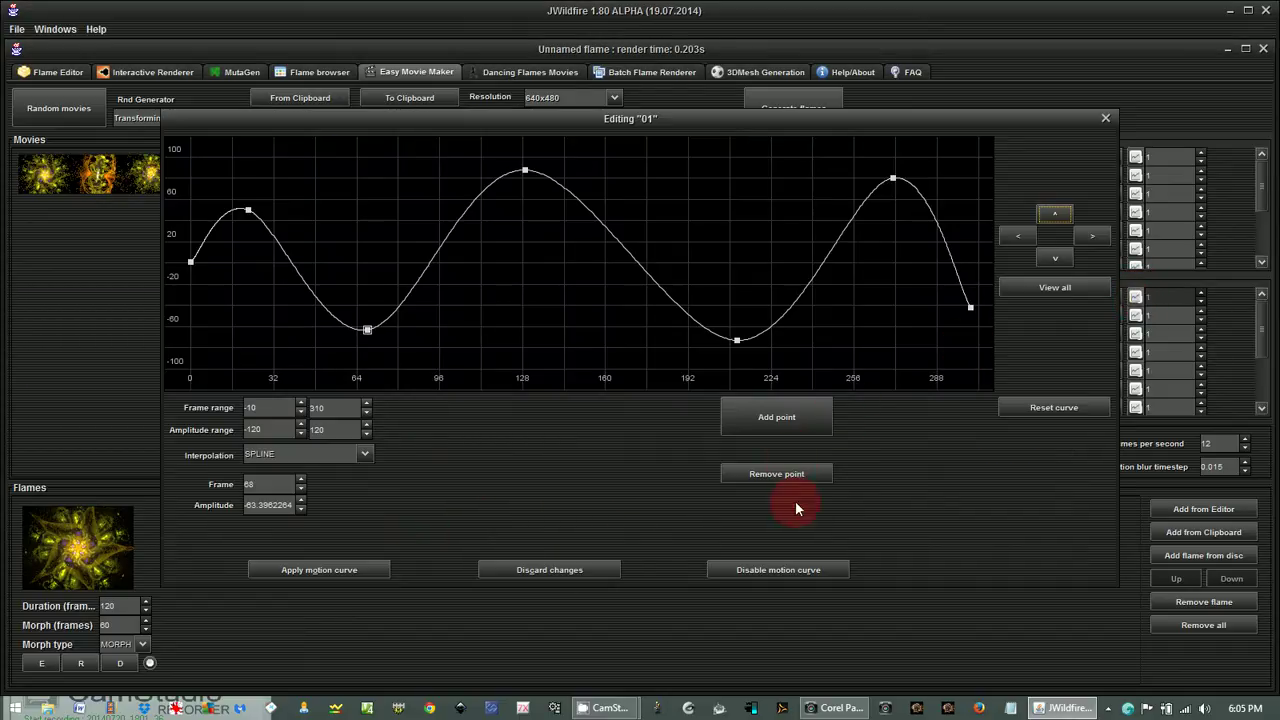
click(793, 570)
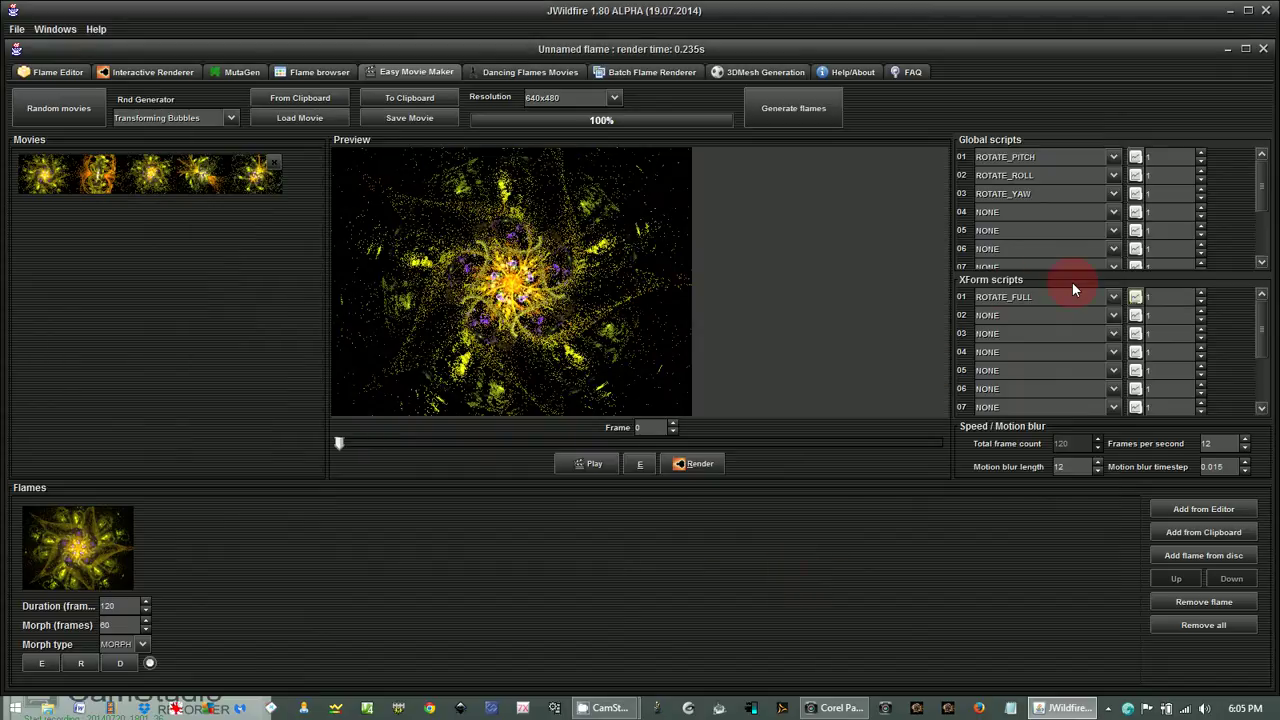
click(1136, 297)
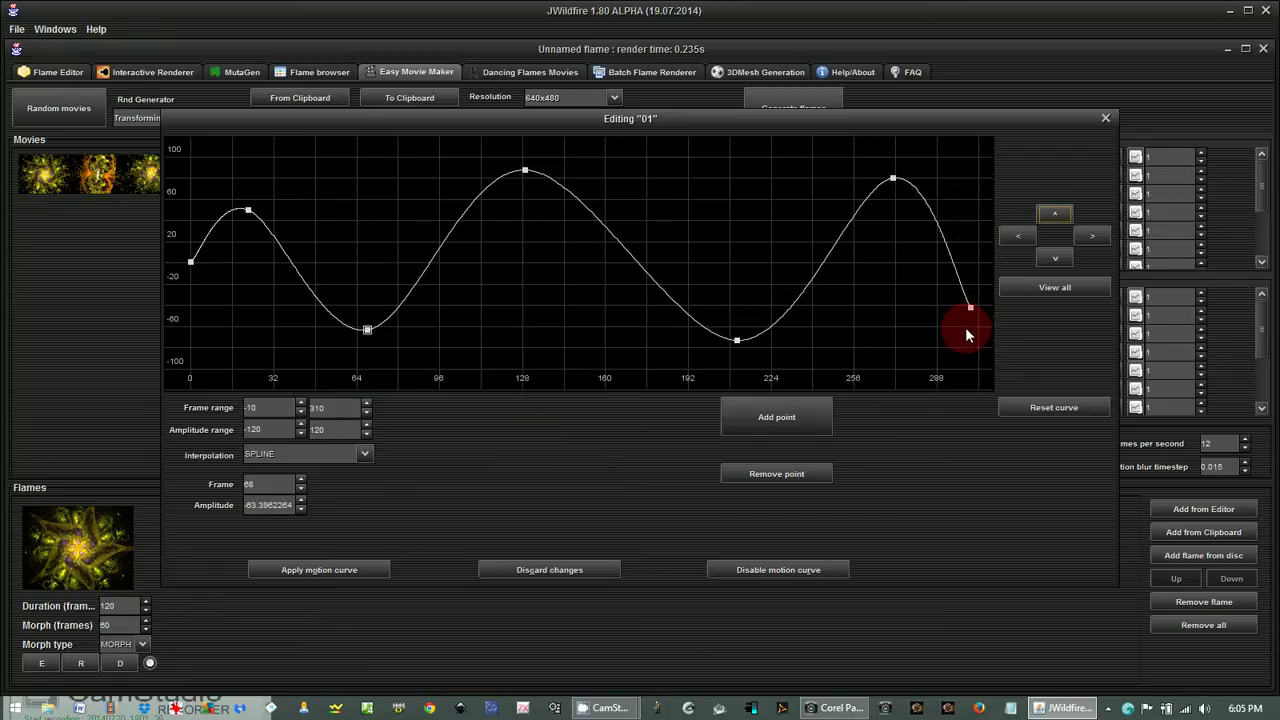
click(1043, 409)
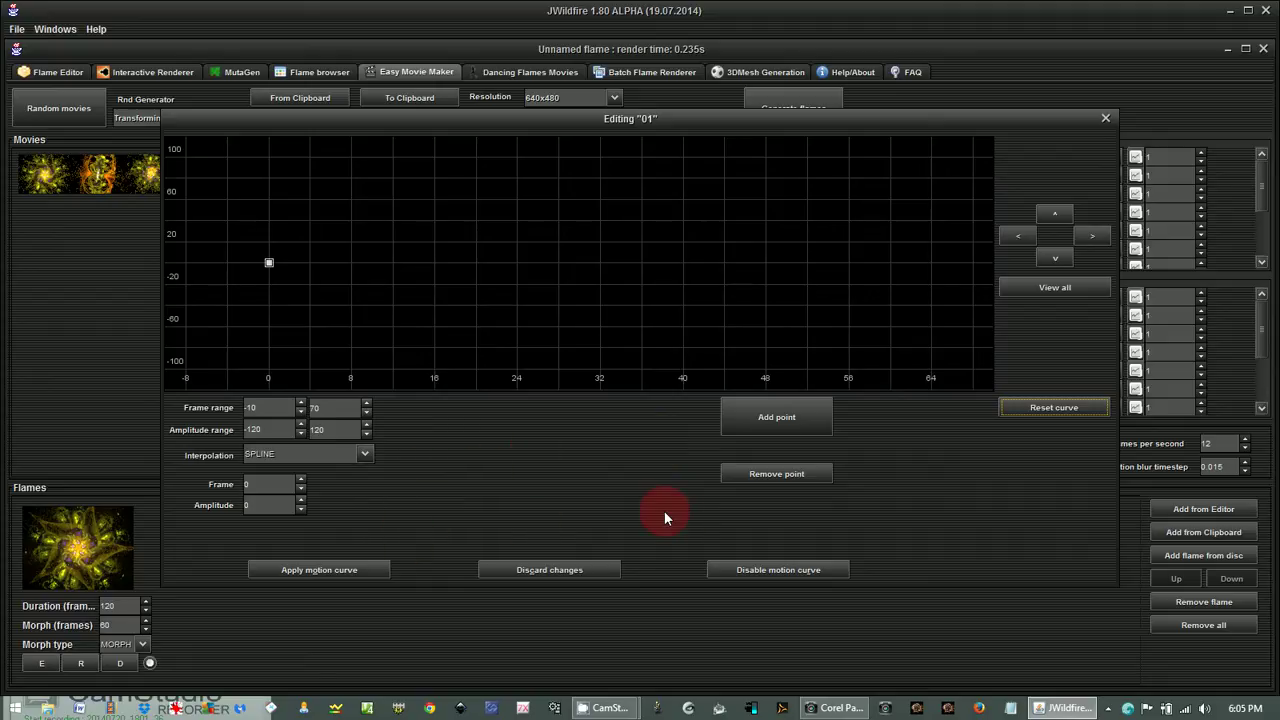
- Add motion-curve points at frame 7 (63), frame 19 (-64) and frame 36 (69)
click(786, 428)
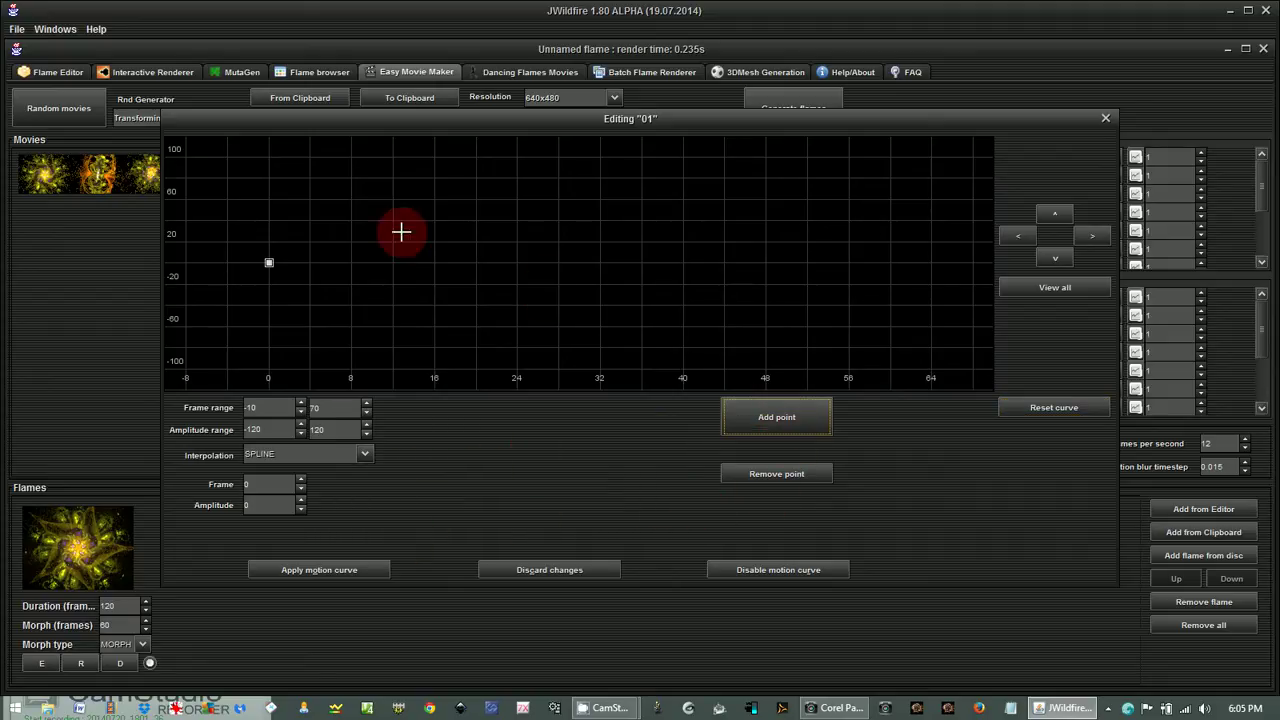
click(342, 194)
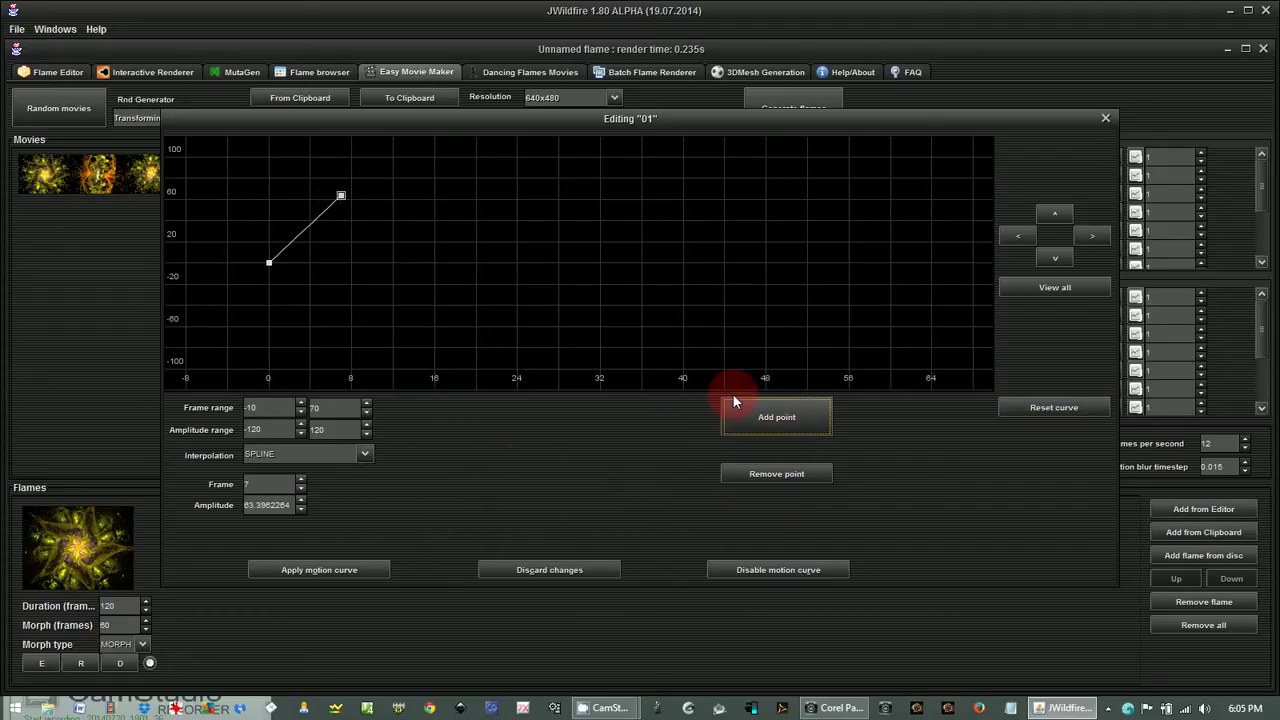
click(765, 417)
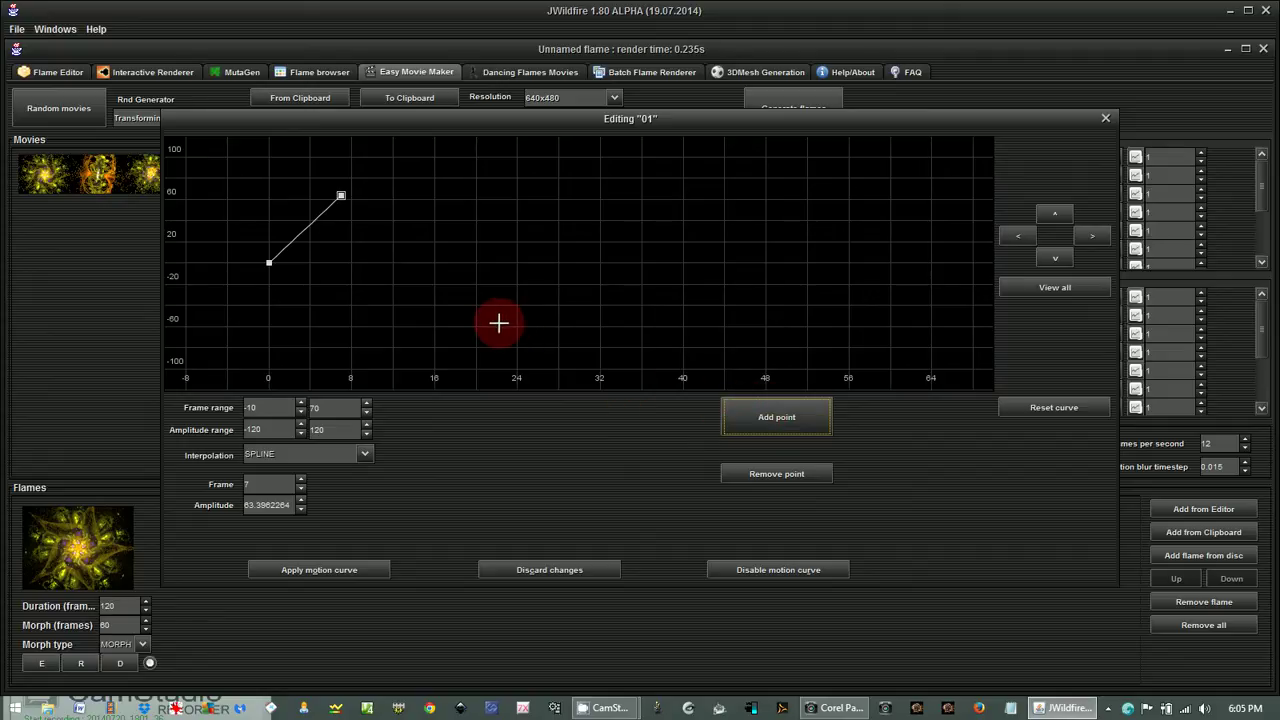
click(466, 331)
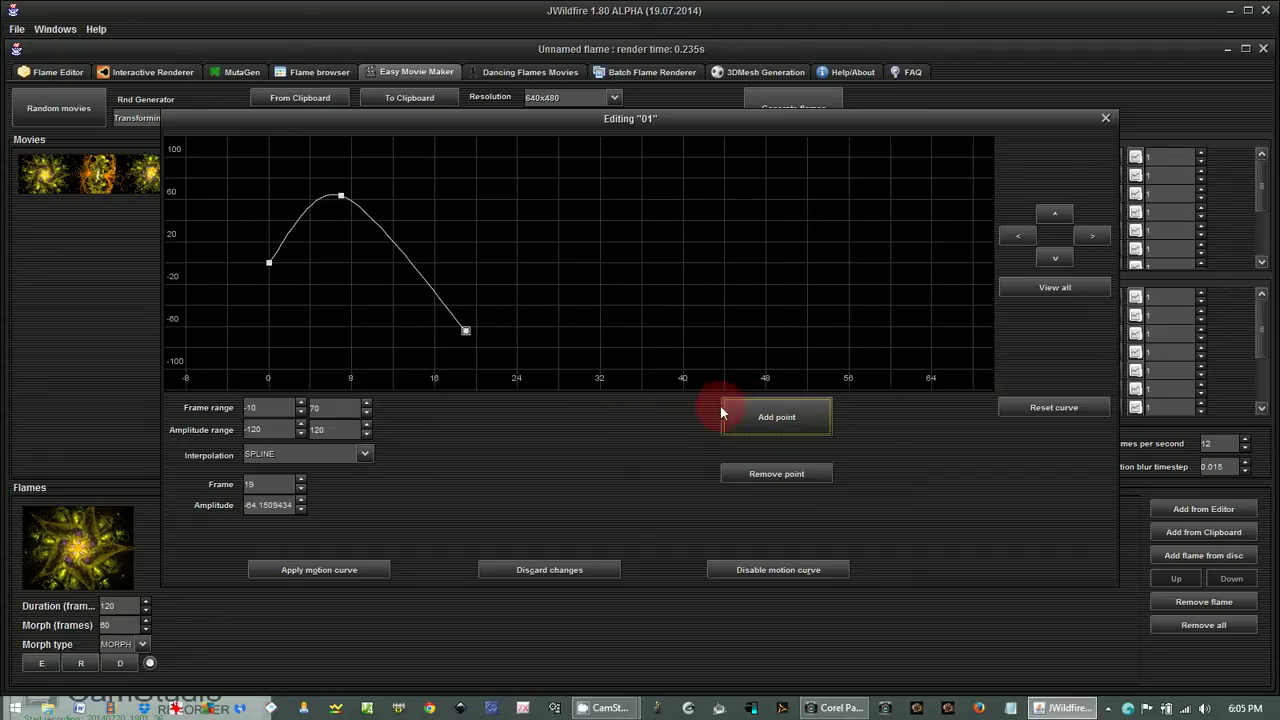
click(775, 418)
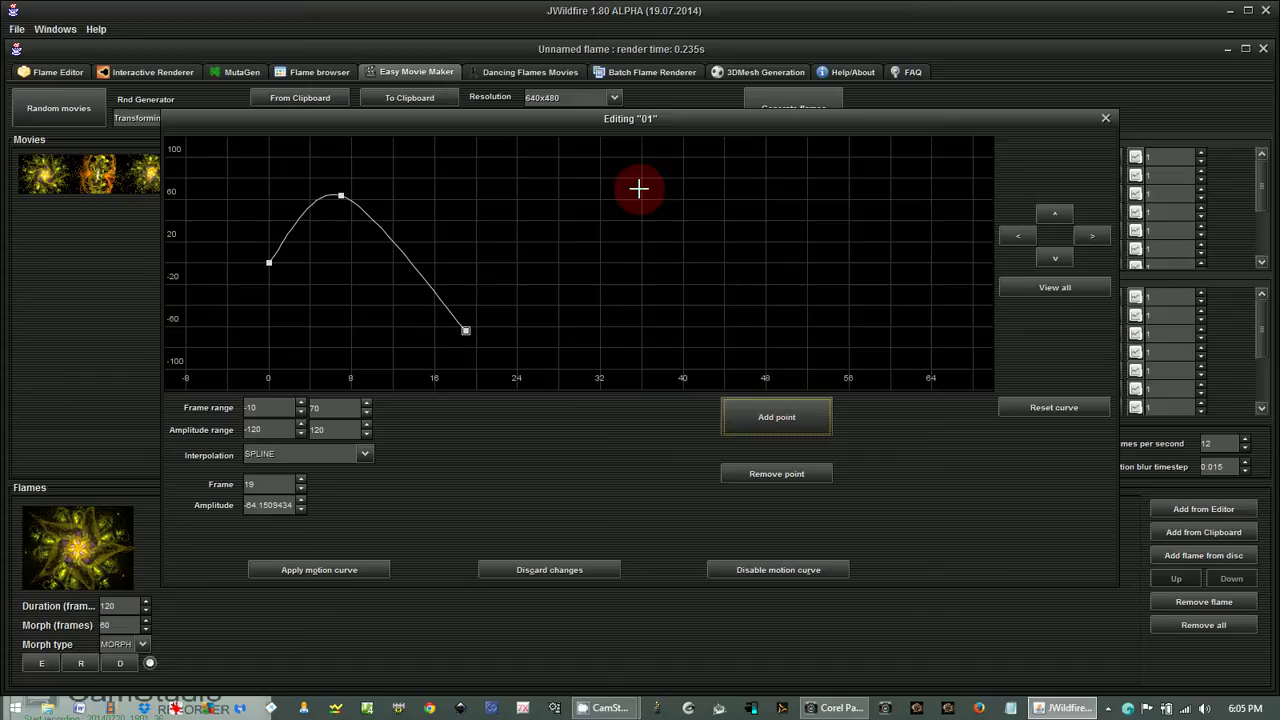
click(639, 188)
- Add points at frame 51 (-64) and 65 (39), move the first point to frame -6, and apply the curve
click(797, 422)
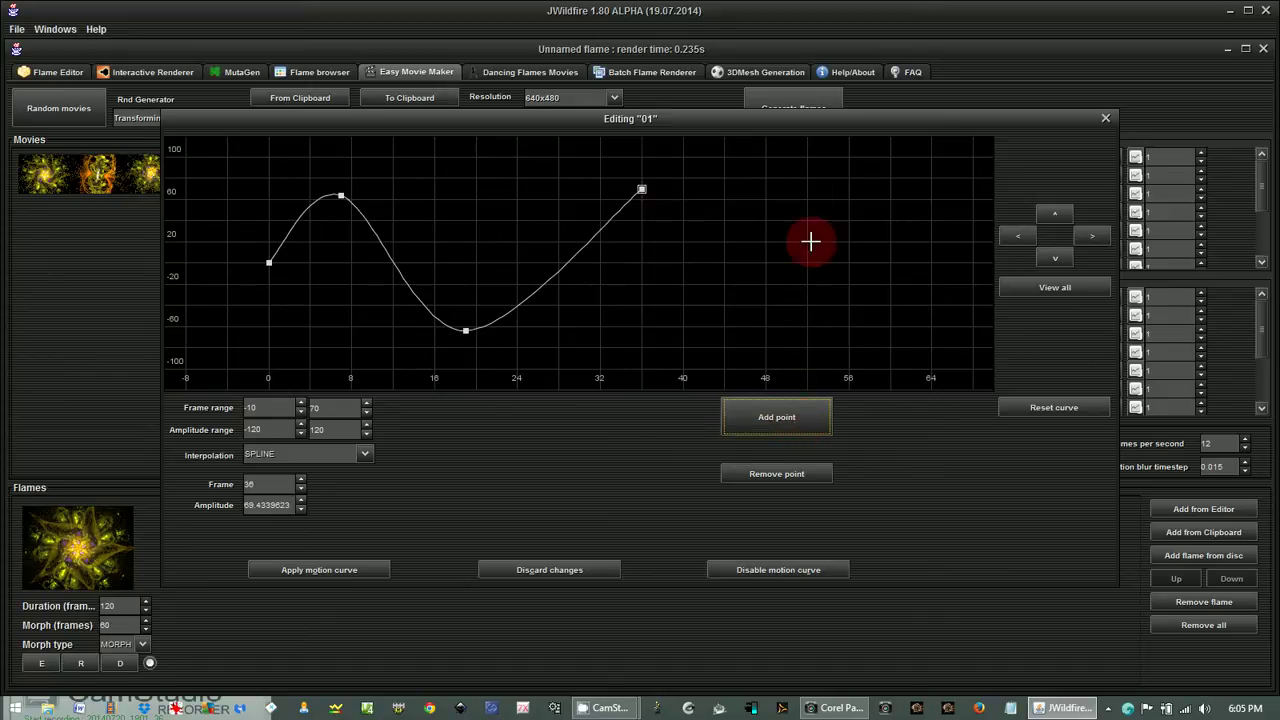
click(797, 330)
click(798, 418)
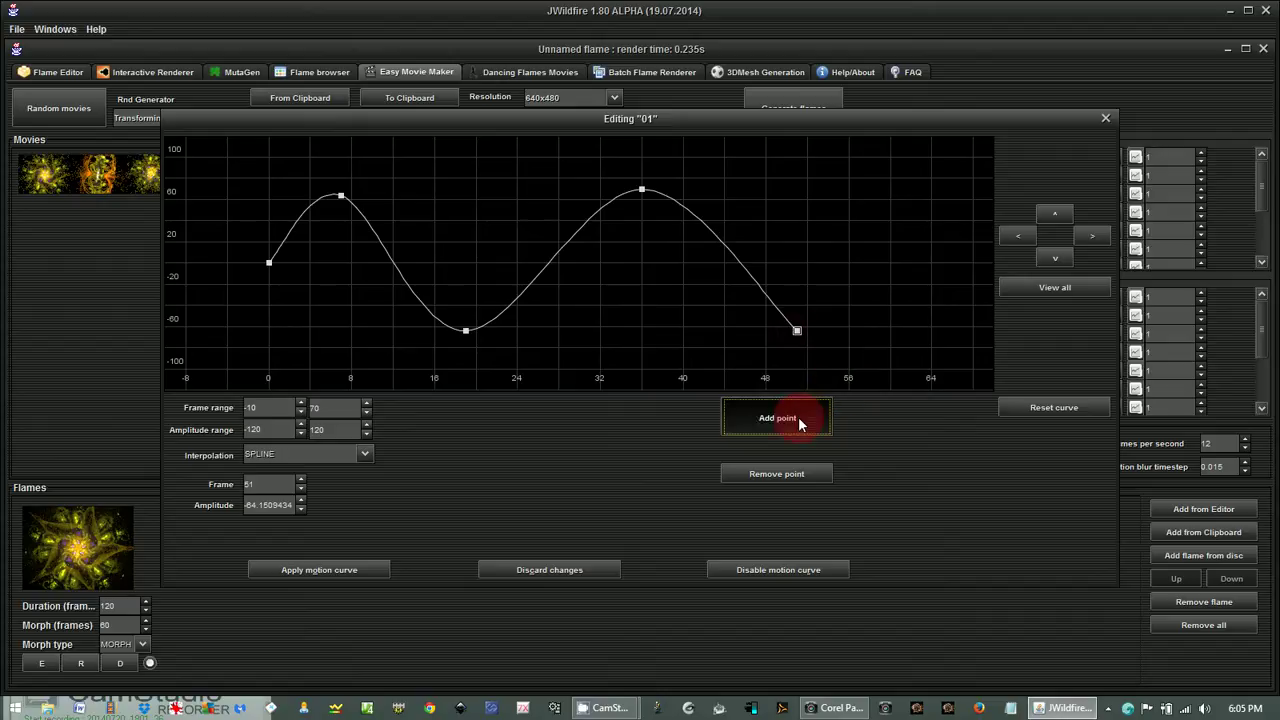
click(941, 221)
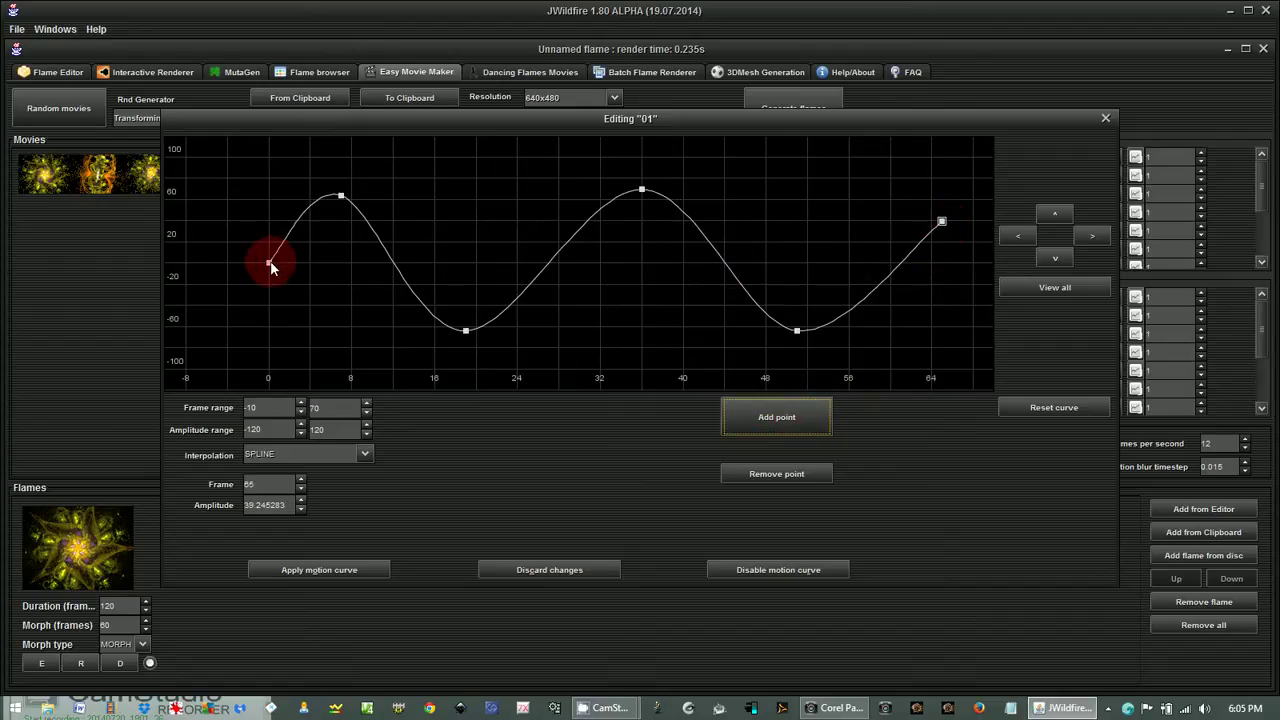
drag(270, 262, 206, 319)
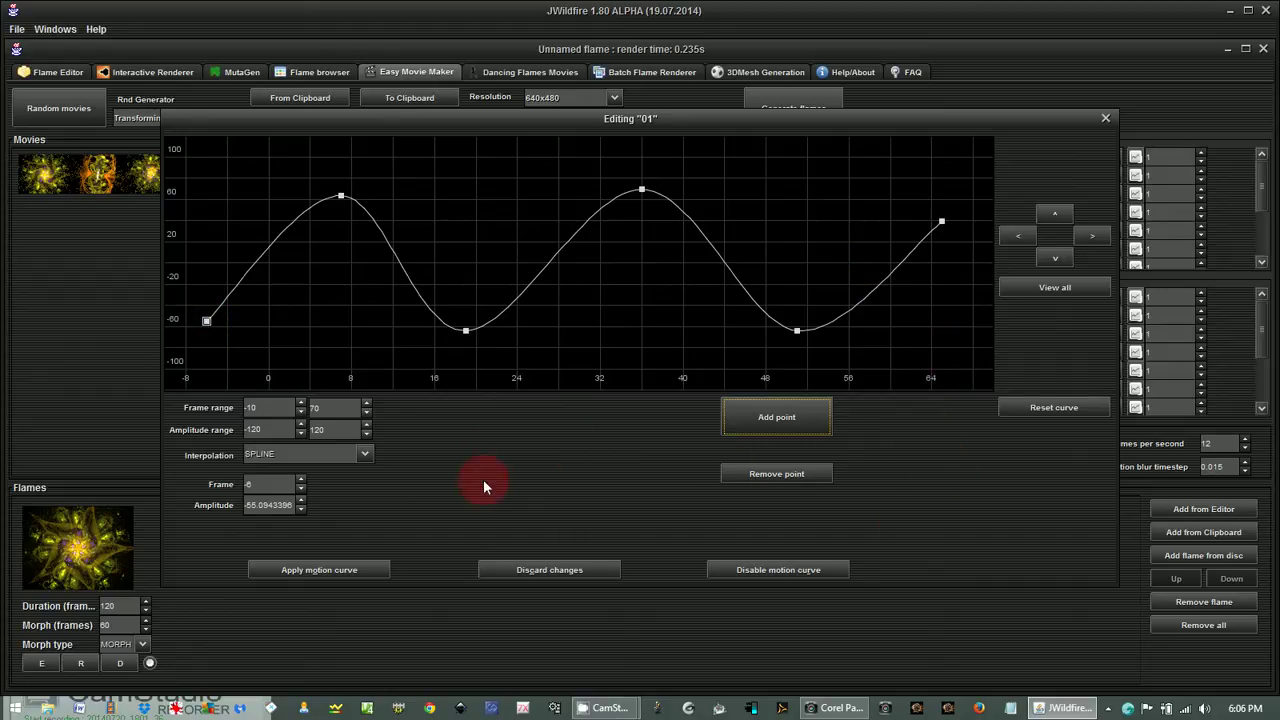
click(327, 570)
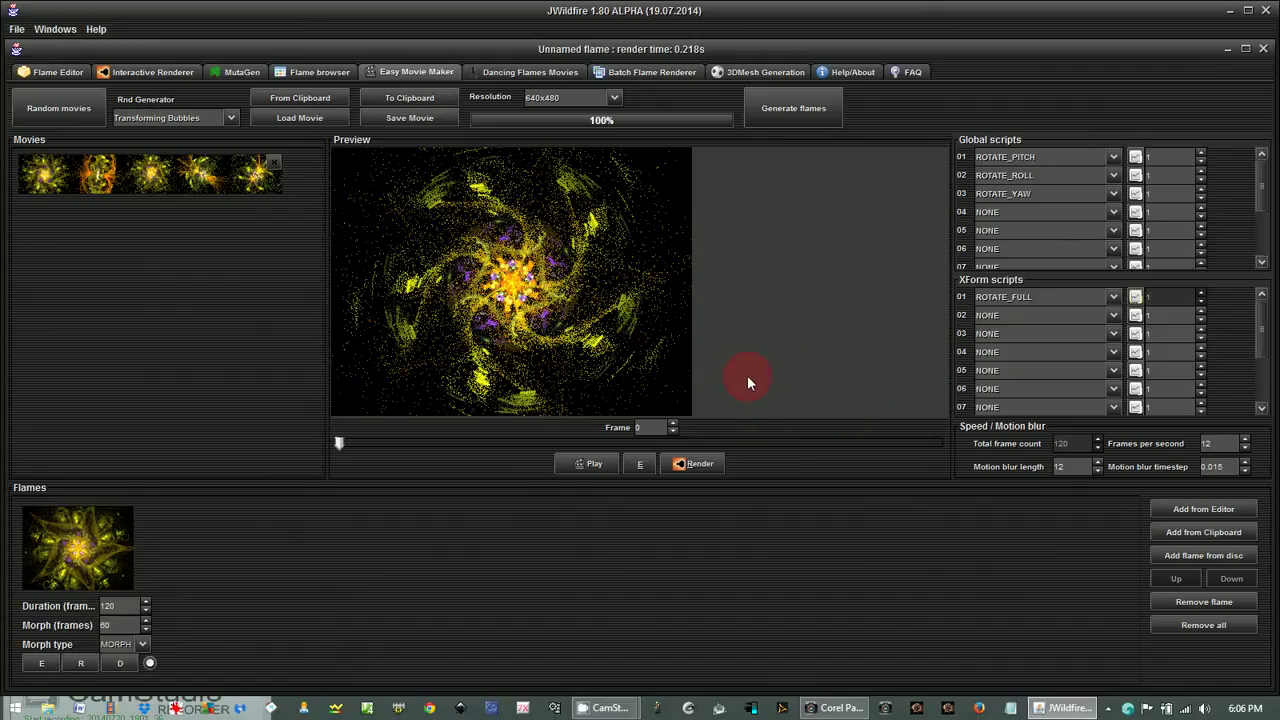
click(586, 466)
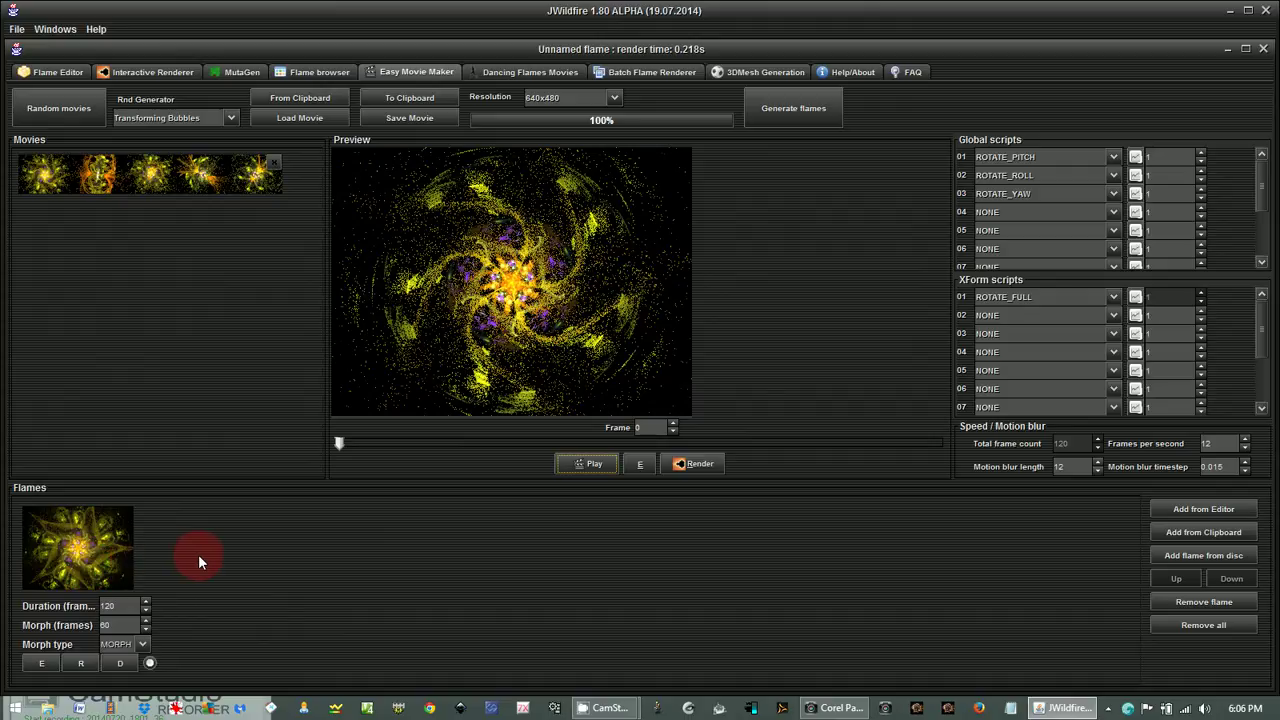
- In the flame editor, store a snapshot of the current flame and select it
click(69, 75)
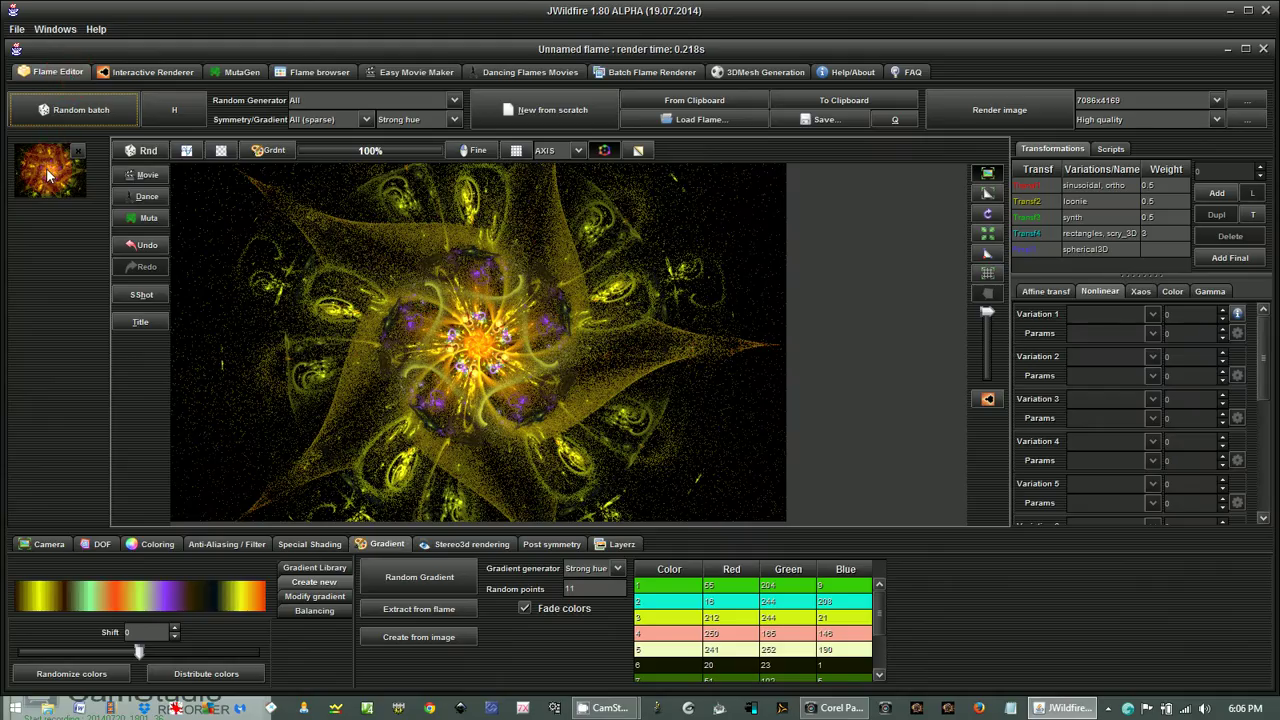
click(143, 297)
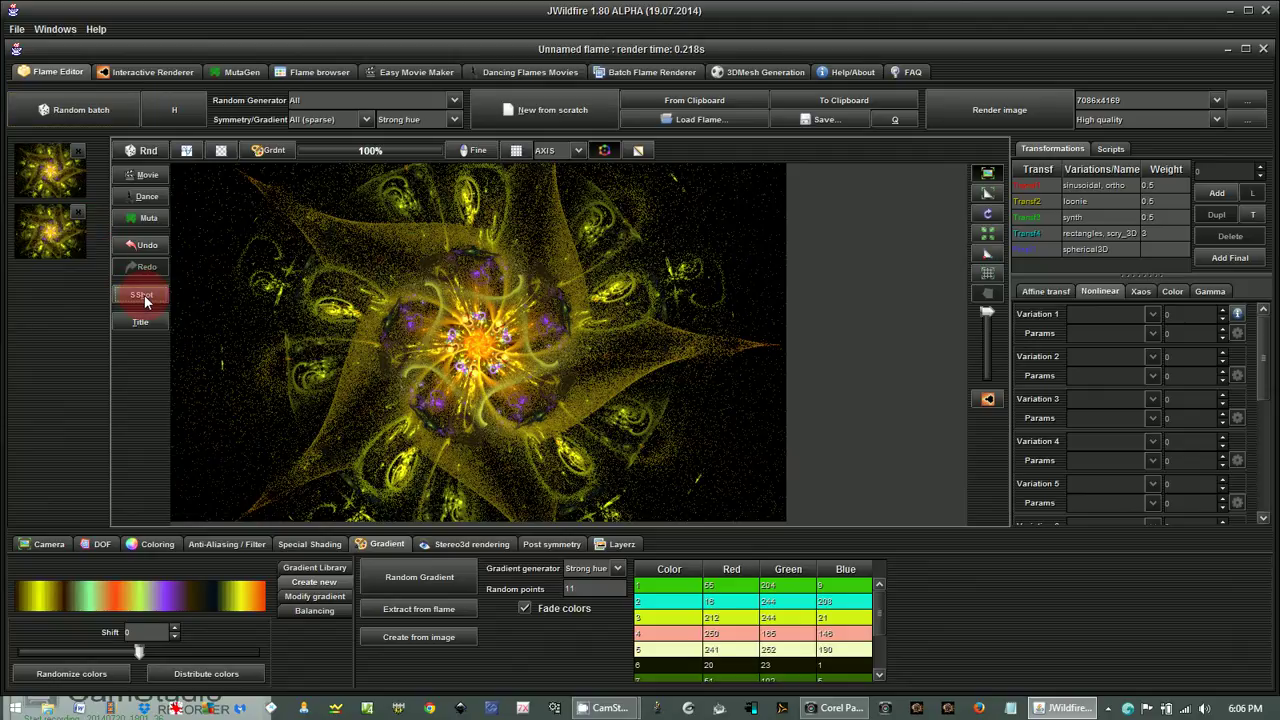
click(65, 190)
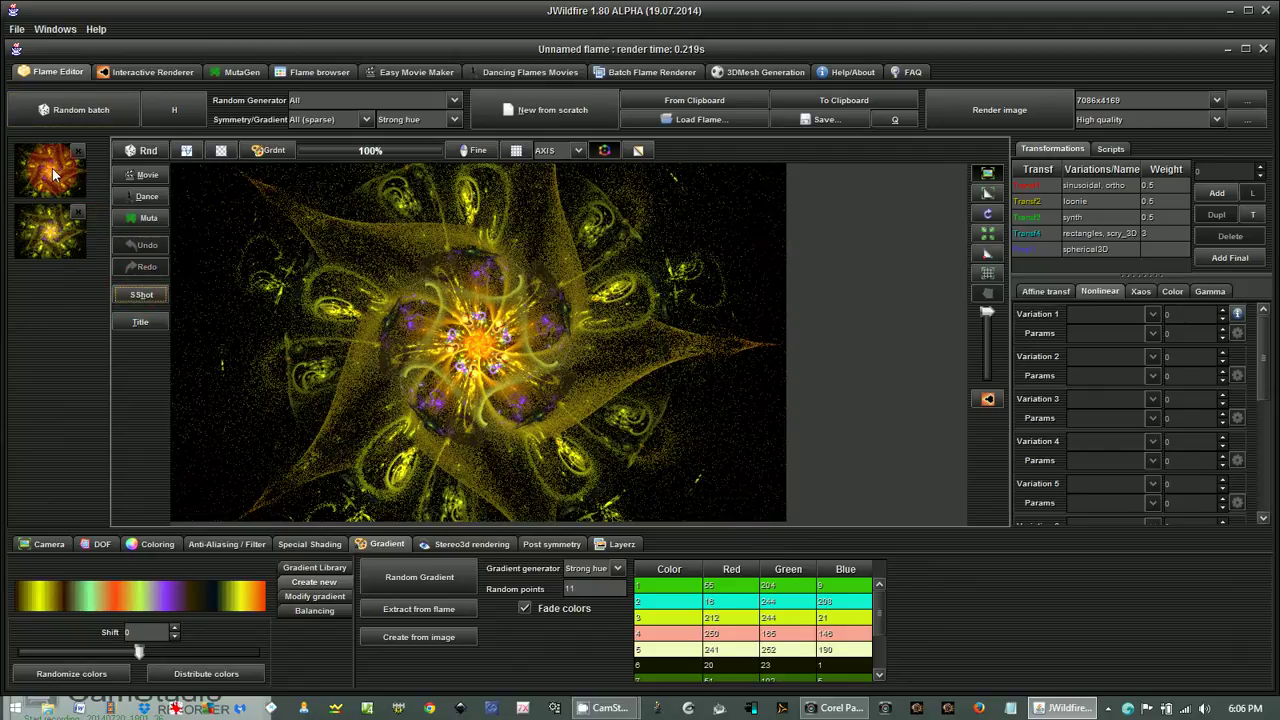
- Cycle random gradients until settling on a red-green-yellow one, load that flame, and return to the movie maker
click(415, 579)
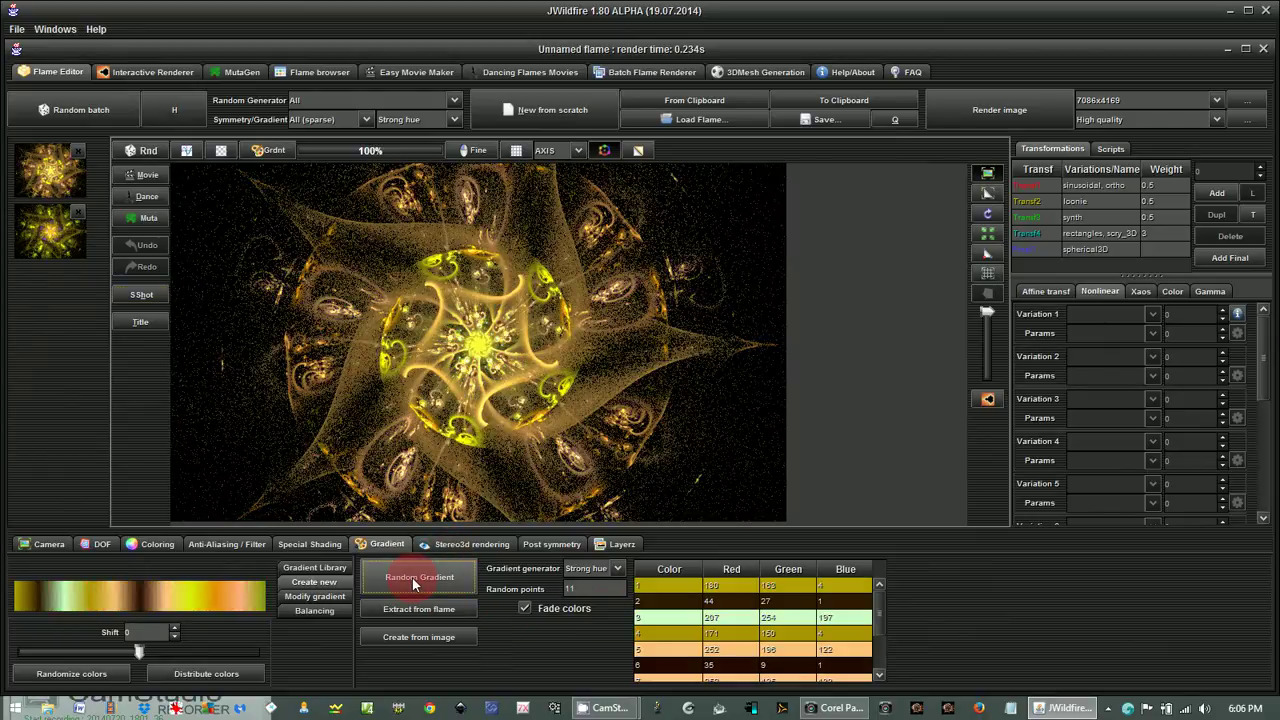
click(415, 579)
click(414, 578)
click(414, 578)
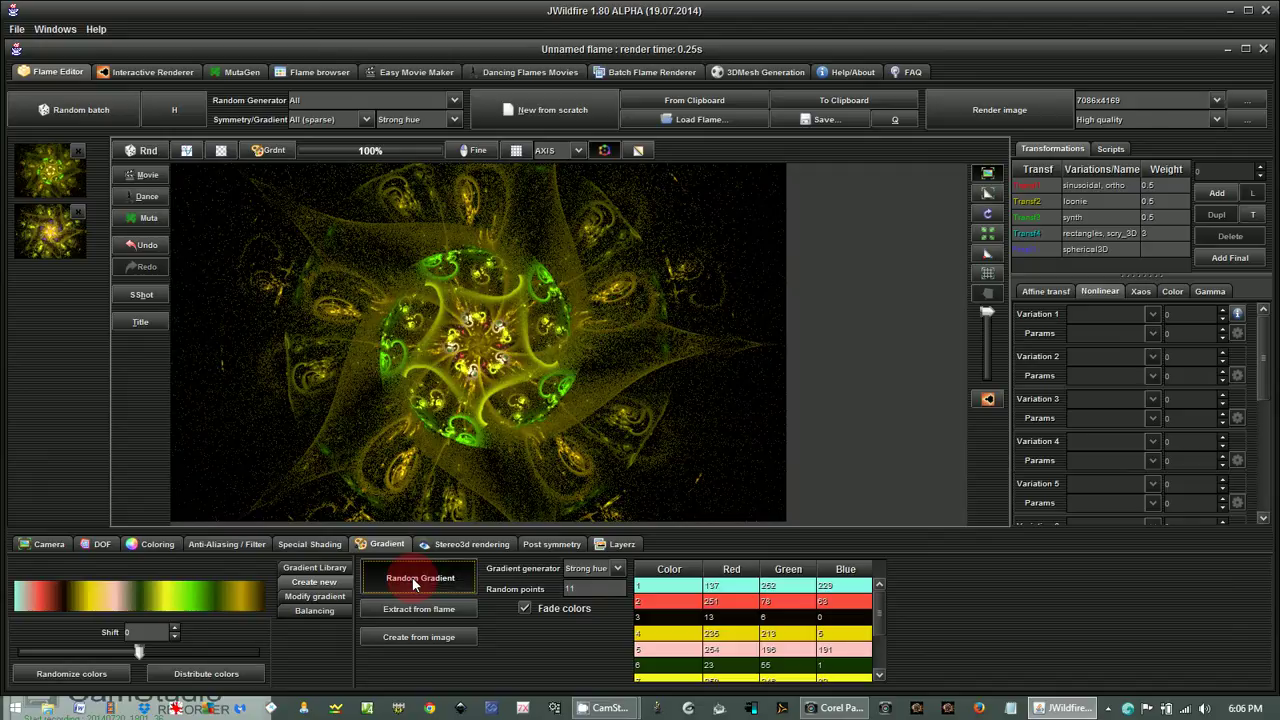
click(414, 578)
click(412, 577)
click(412, 577)
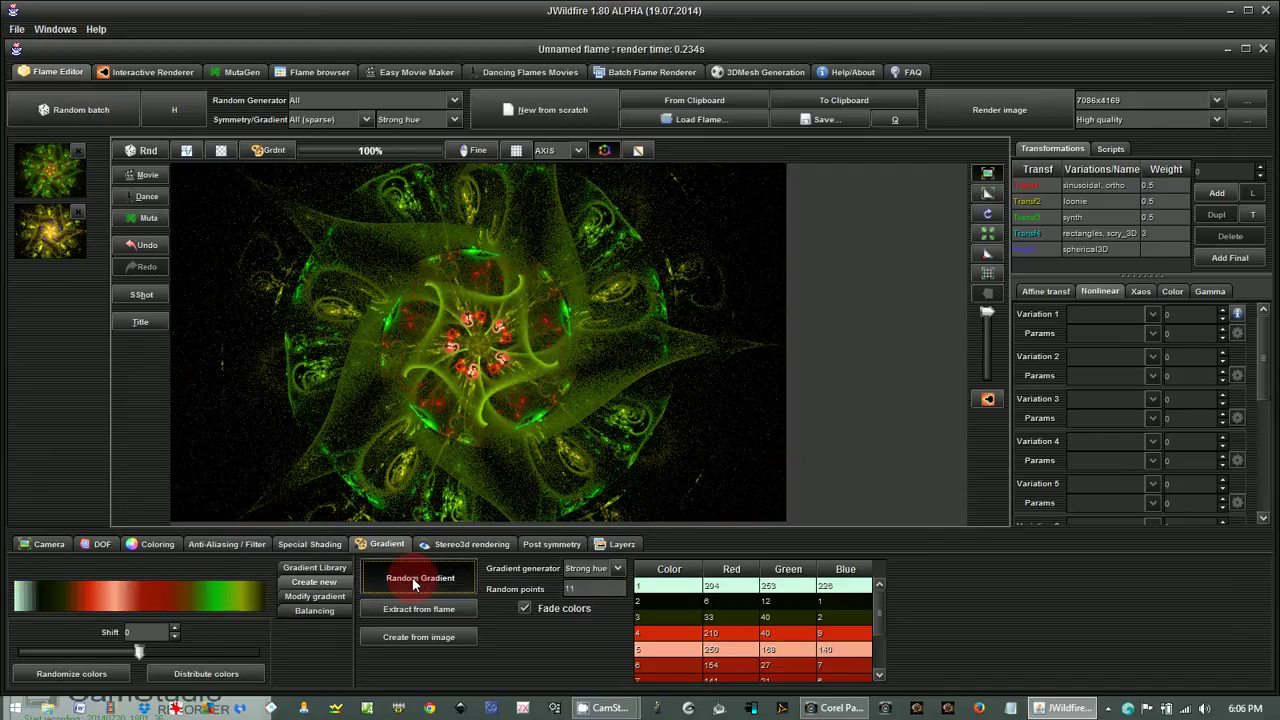
click(413, 579)
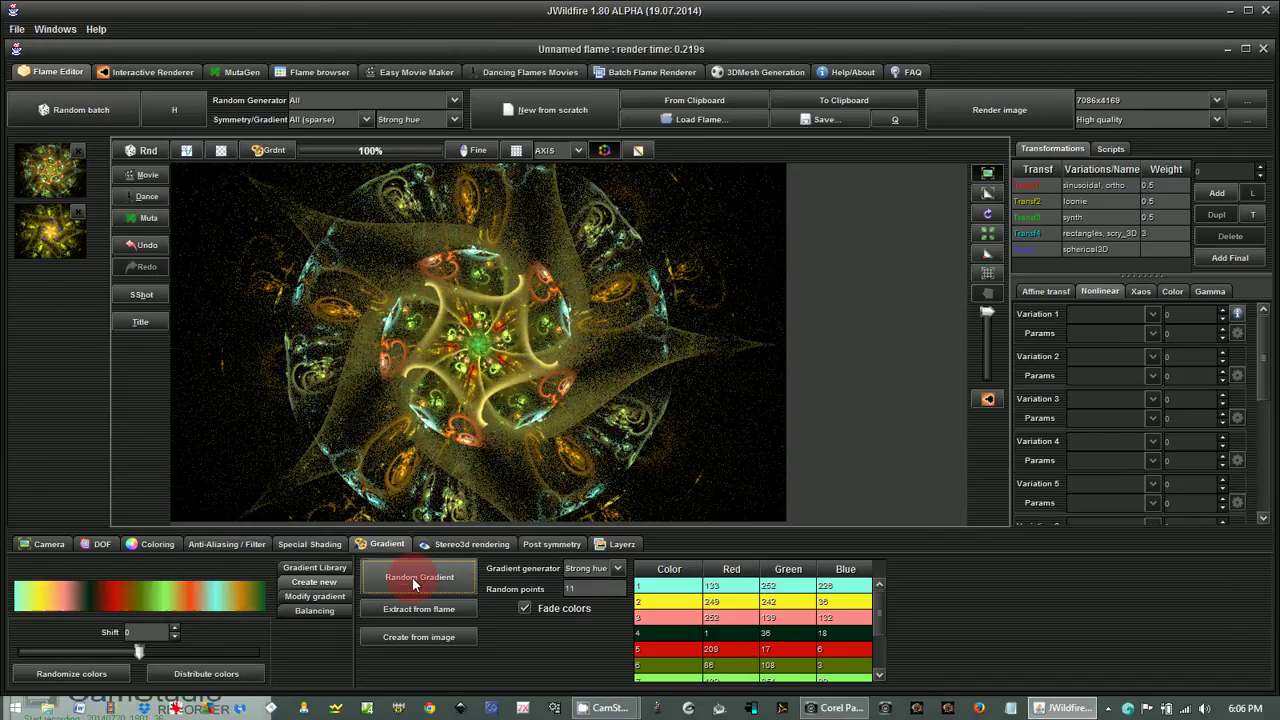
click(413, 579)
click(413, 580)
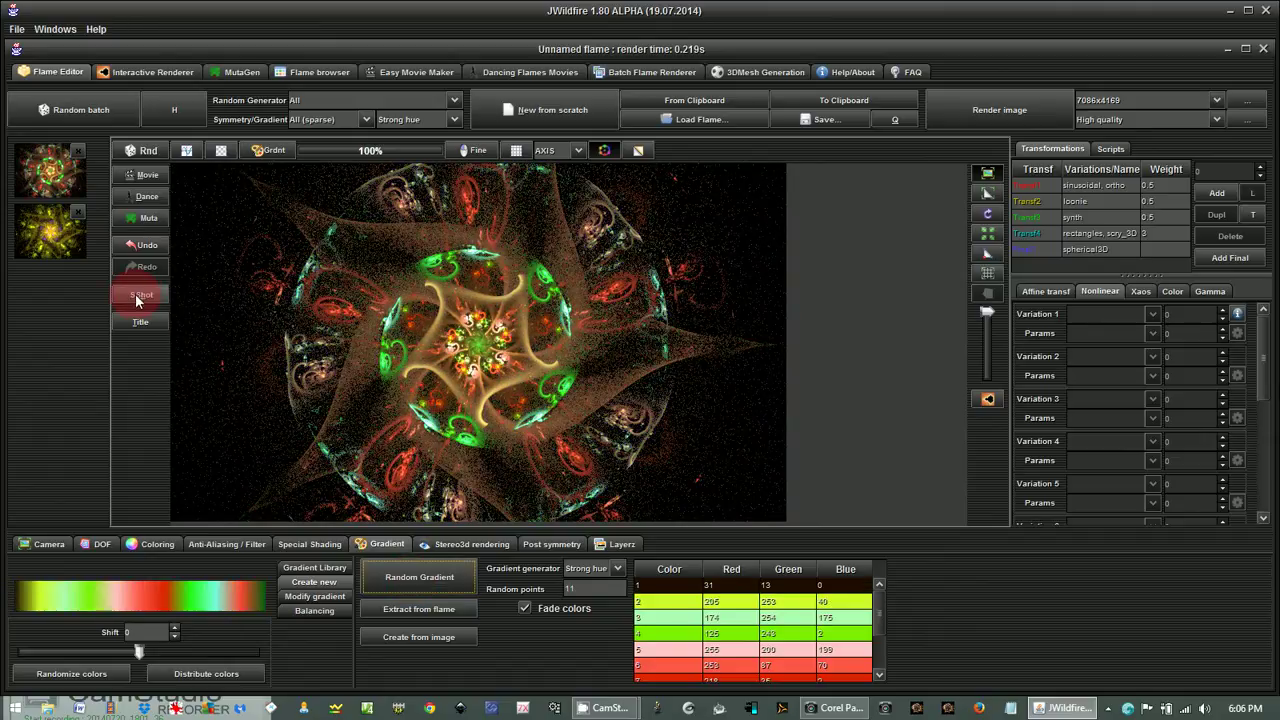
click(52, 172)
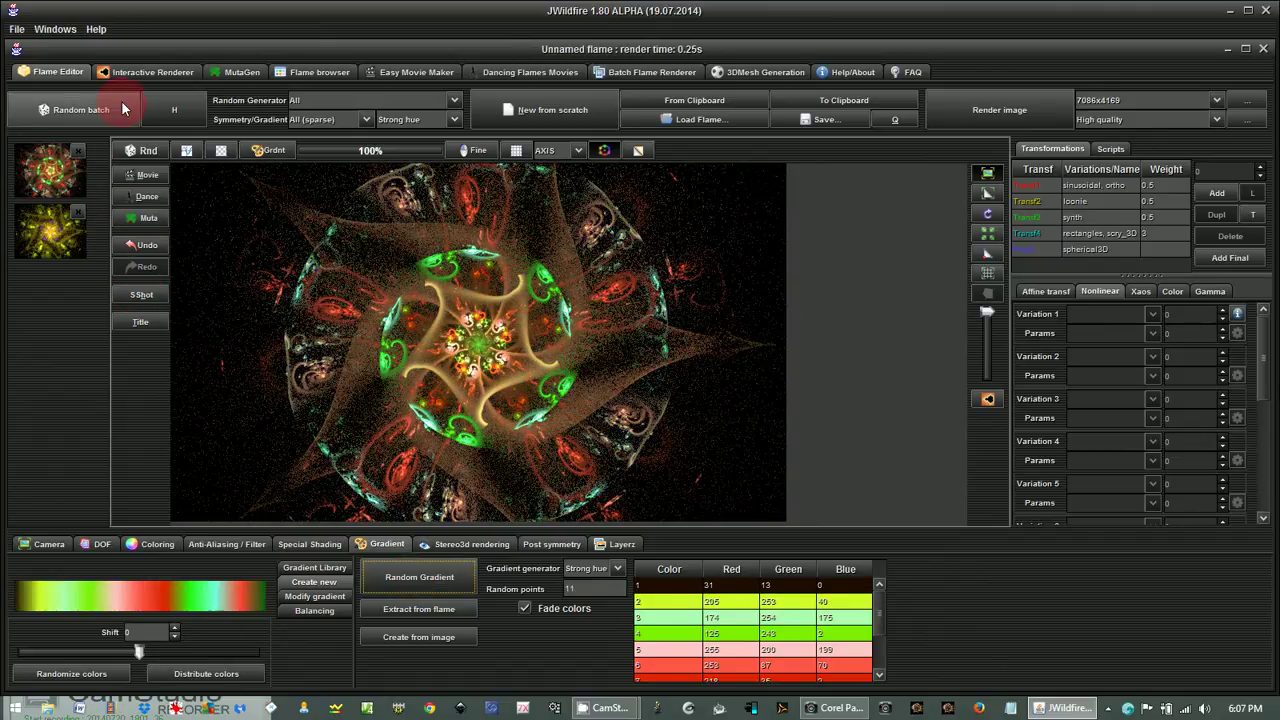
click(416, 74)
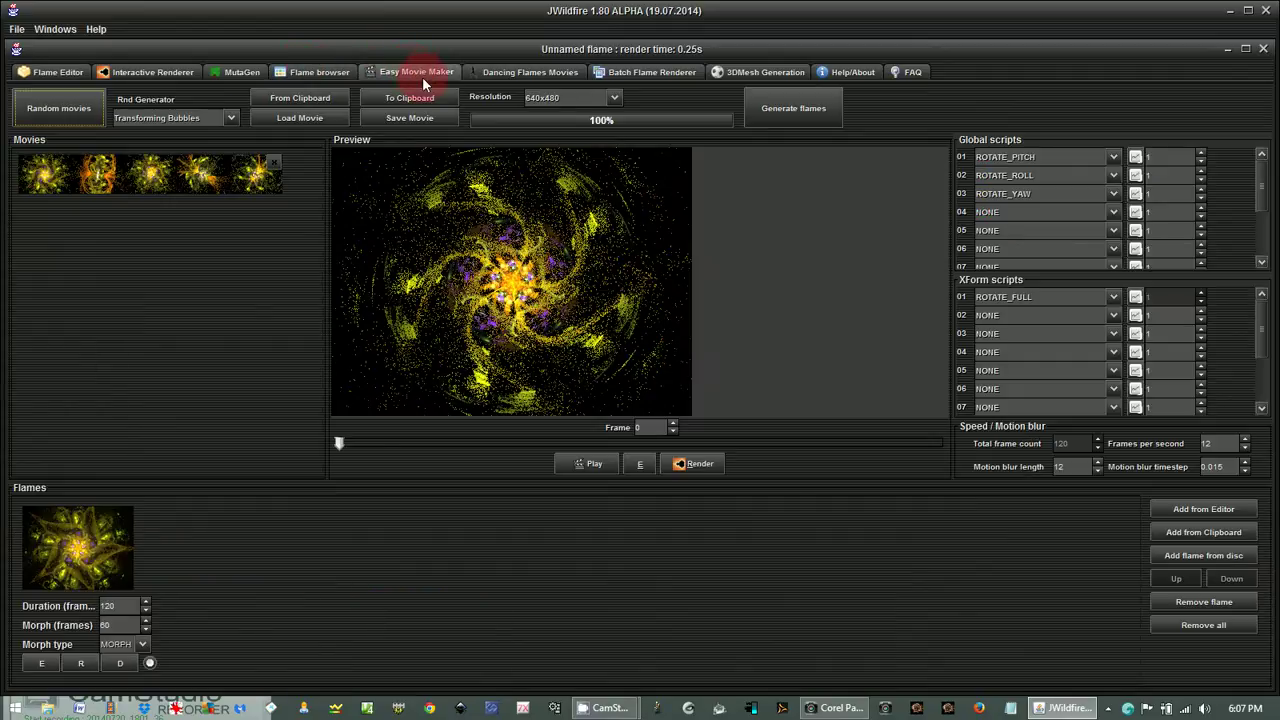
- Append the red-green recoloured flame as a second 120-frame flame and play the morph preview
click(1188, 509)
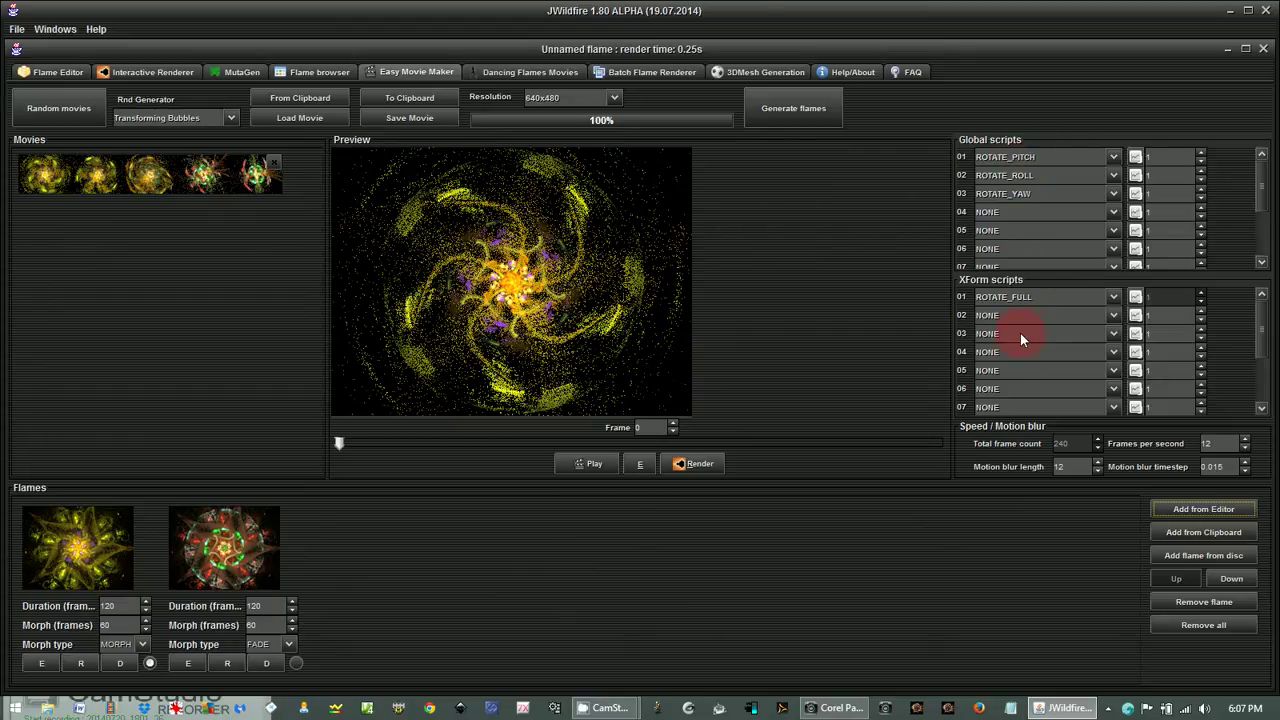
click(590, 465)
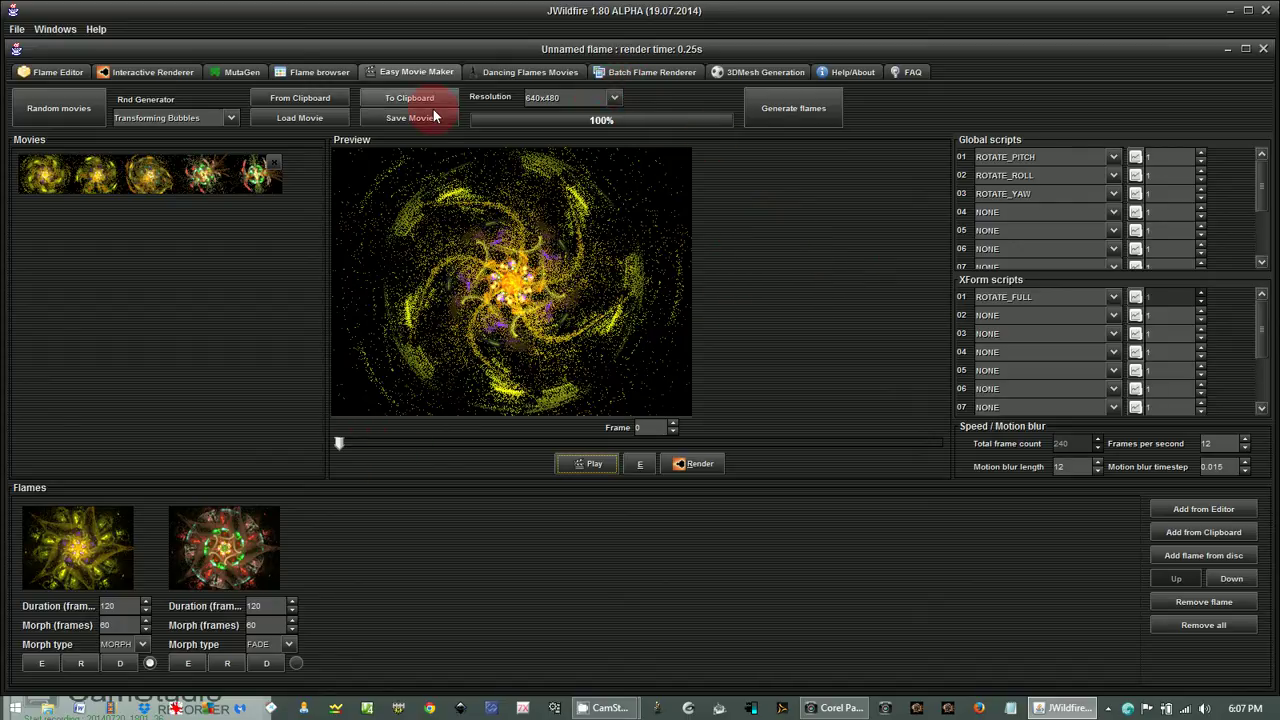
- Change the movie resolution from 640x480 to 600x400
click(615, 97)
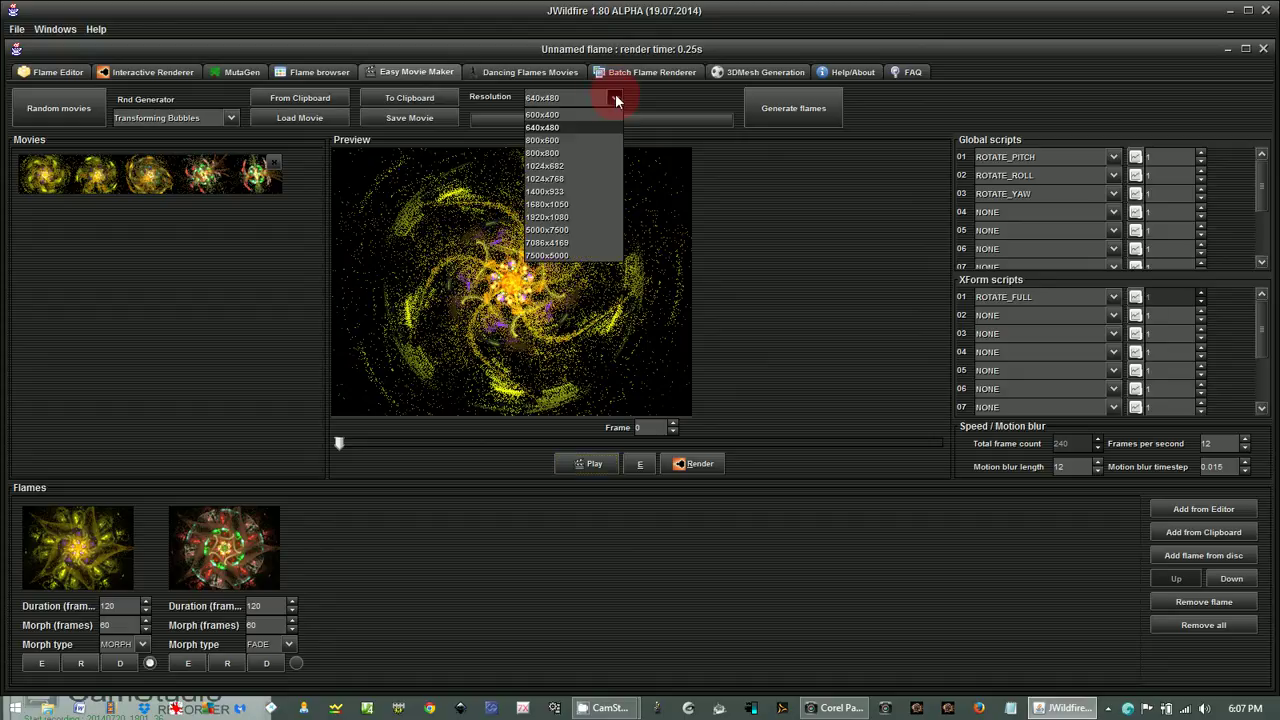
click(615, 97)
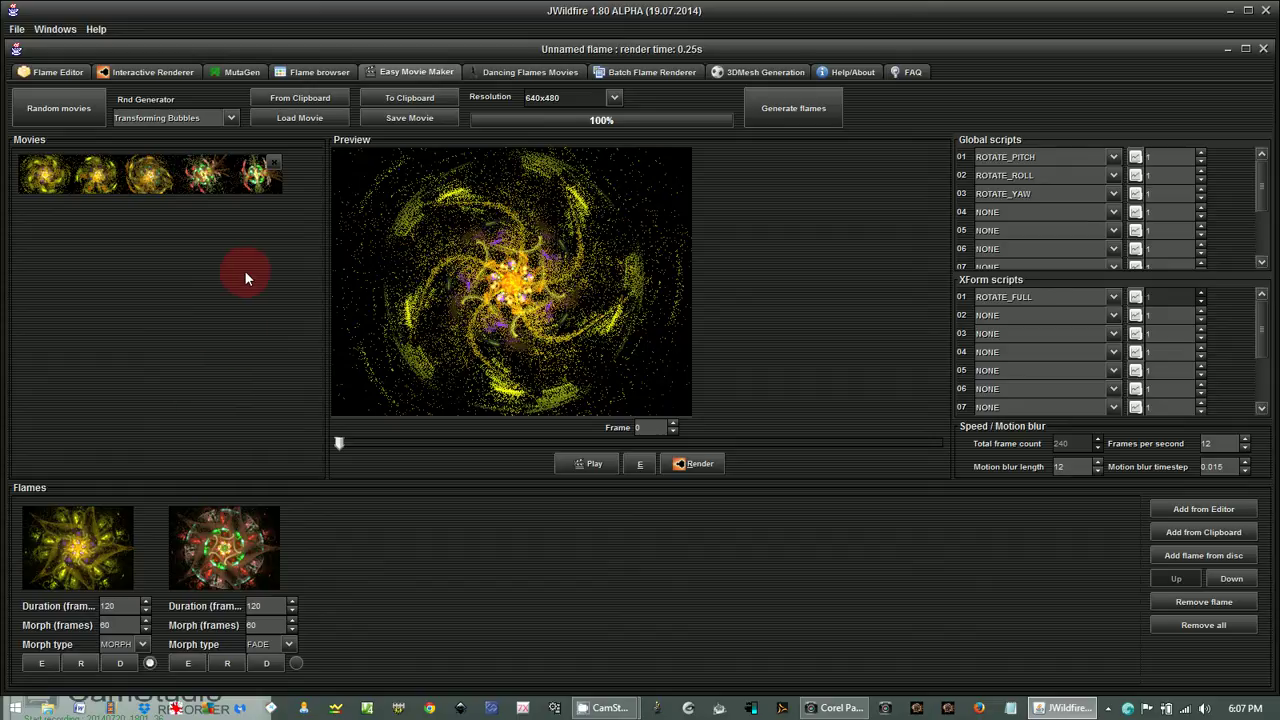
click(592, 98)
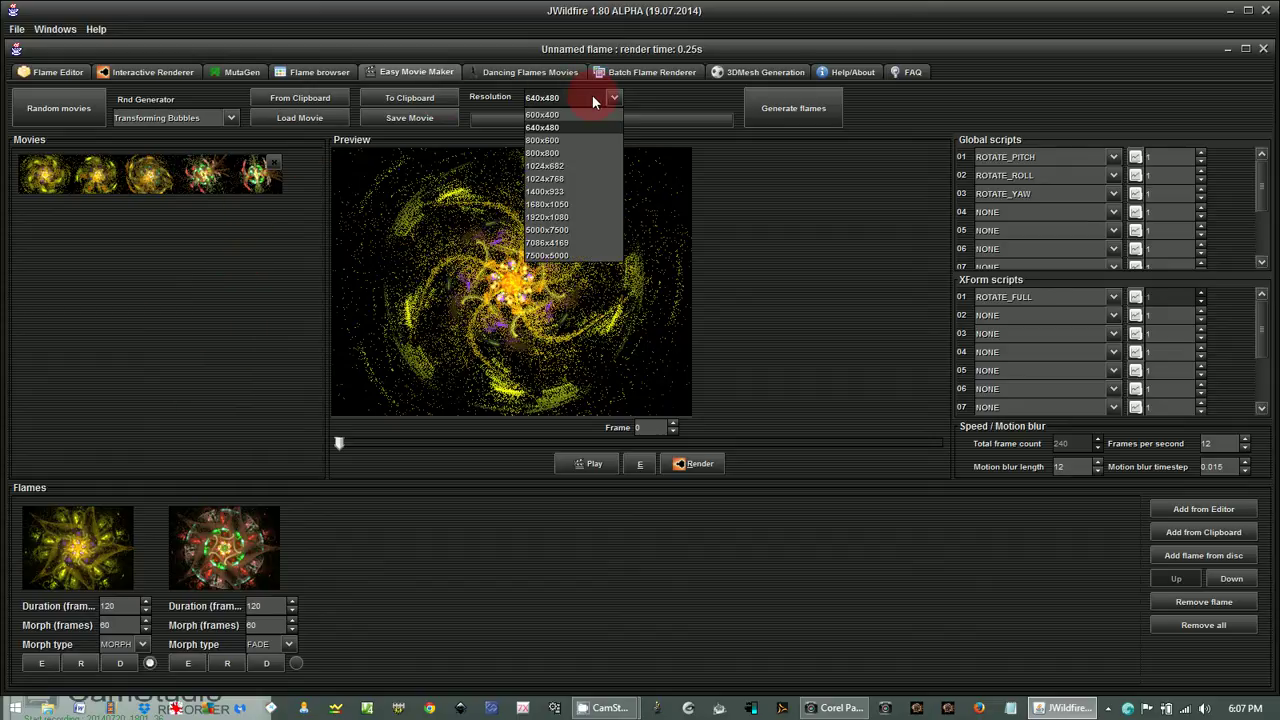
click(545, 115)
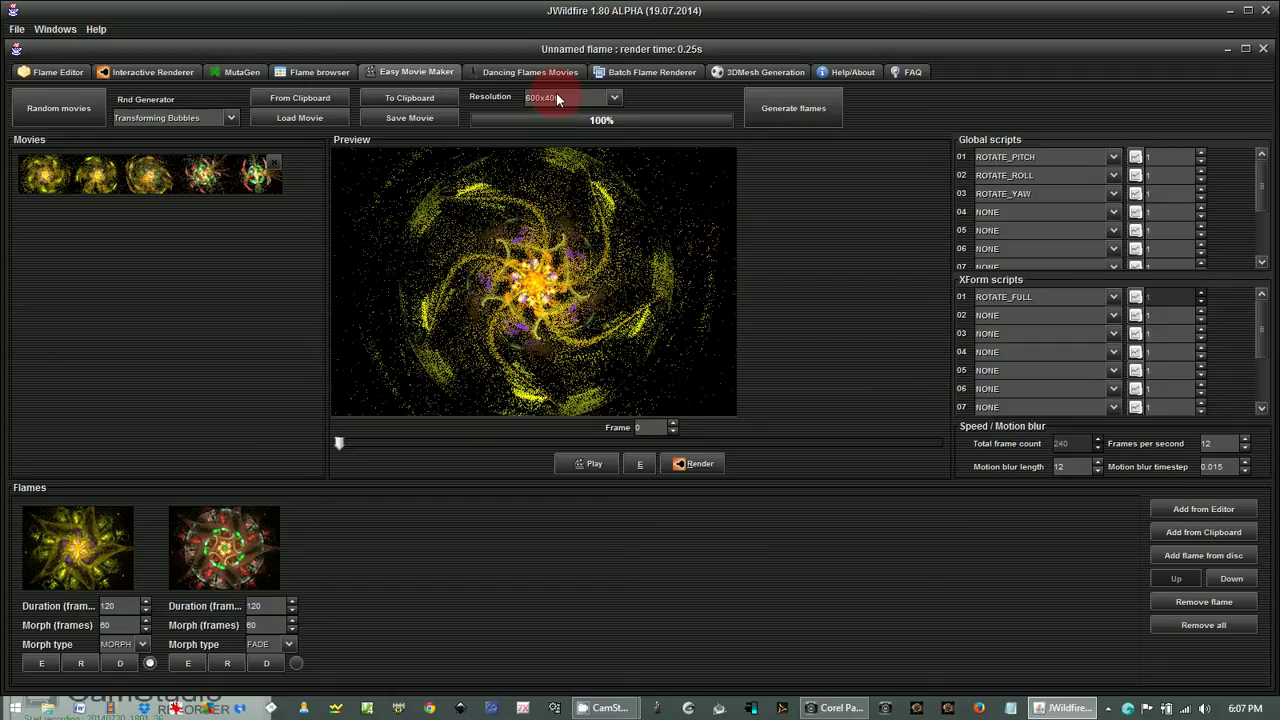
click(569, 98)
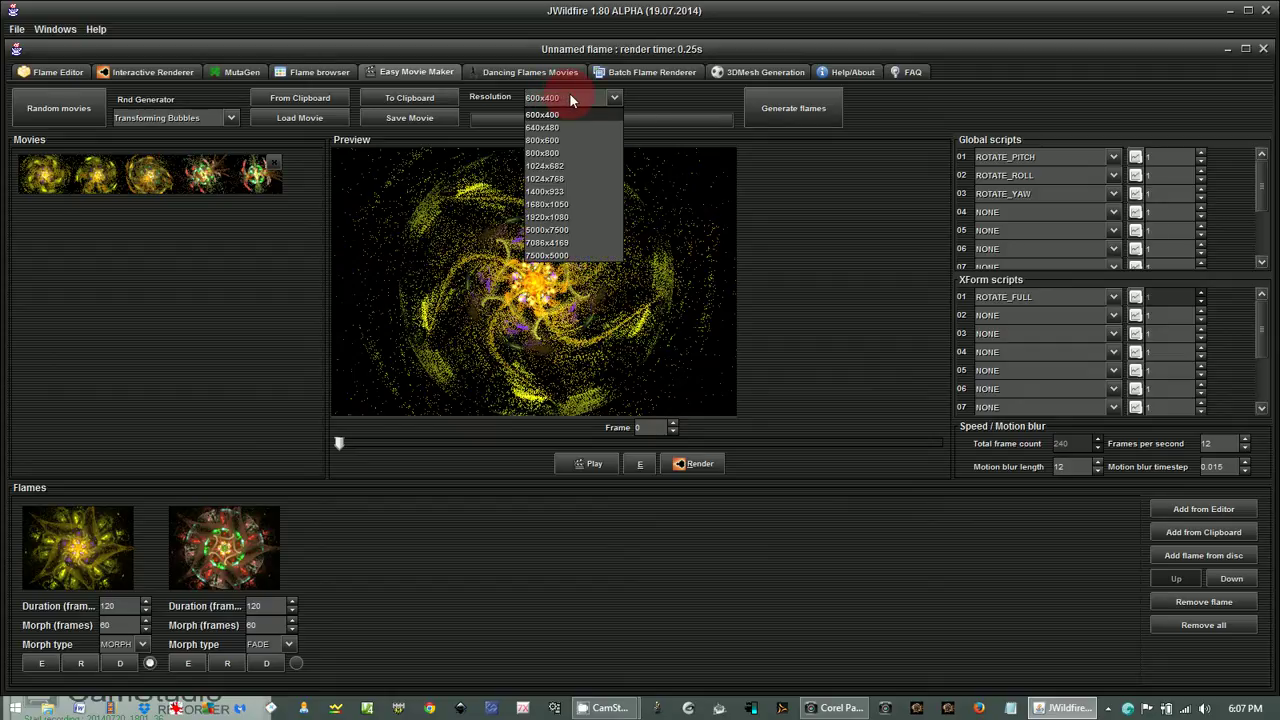
click(570, 96)
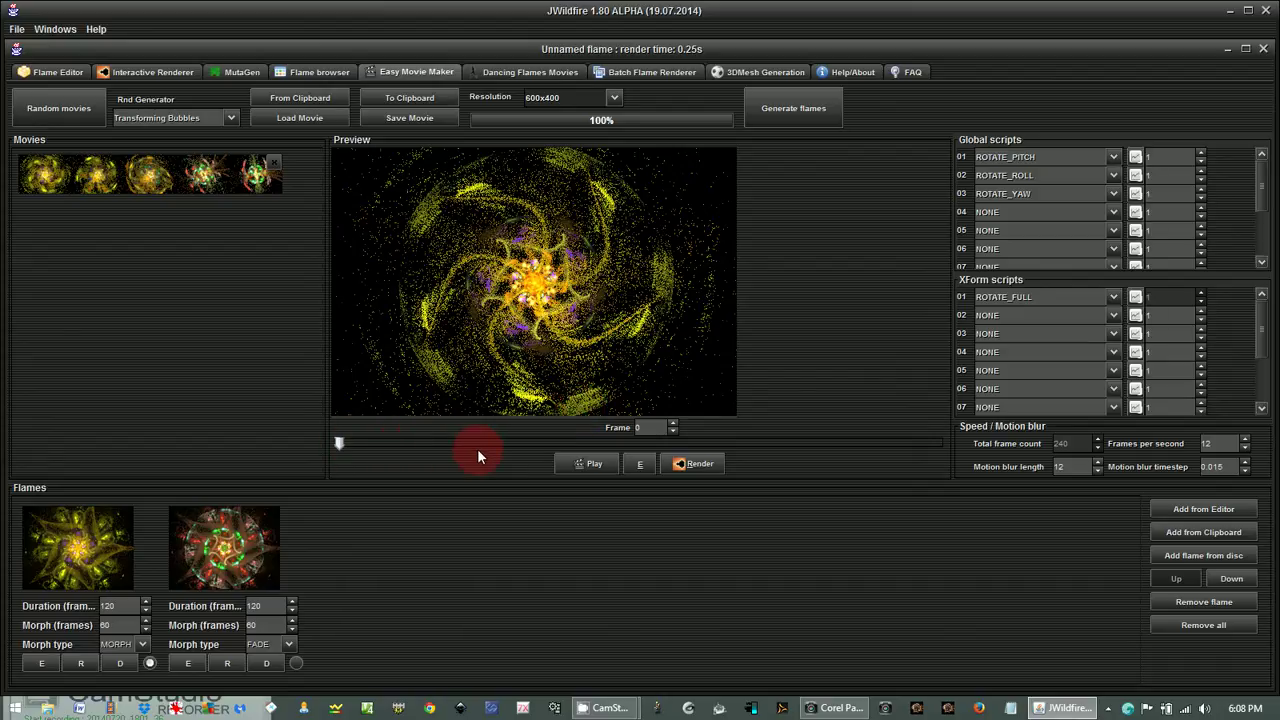
- Generate the movie flames and create a new 'flower' folder under JWildfire Files > Movies
click(791, 108)
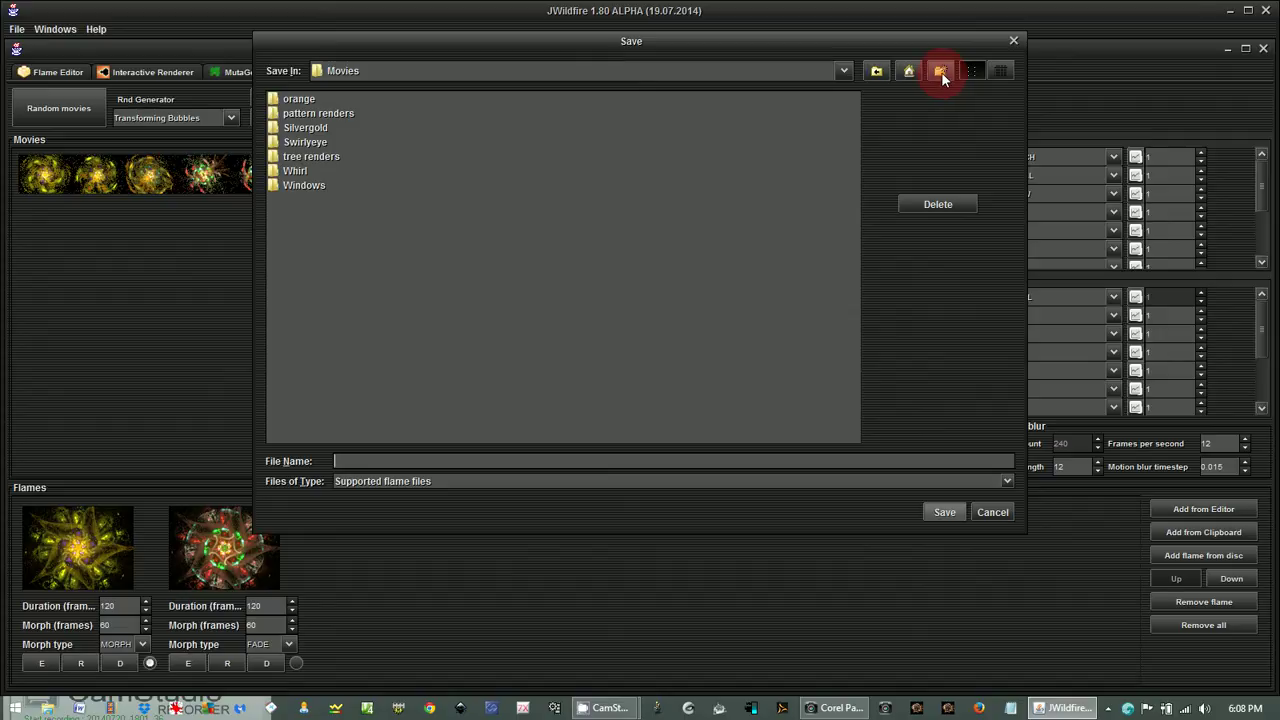
click(840, 74)
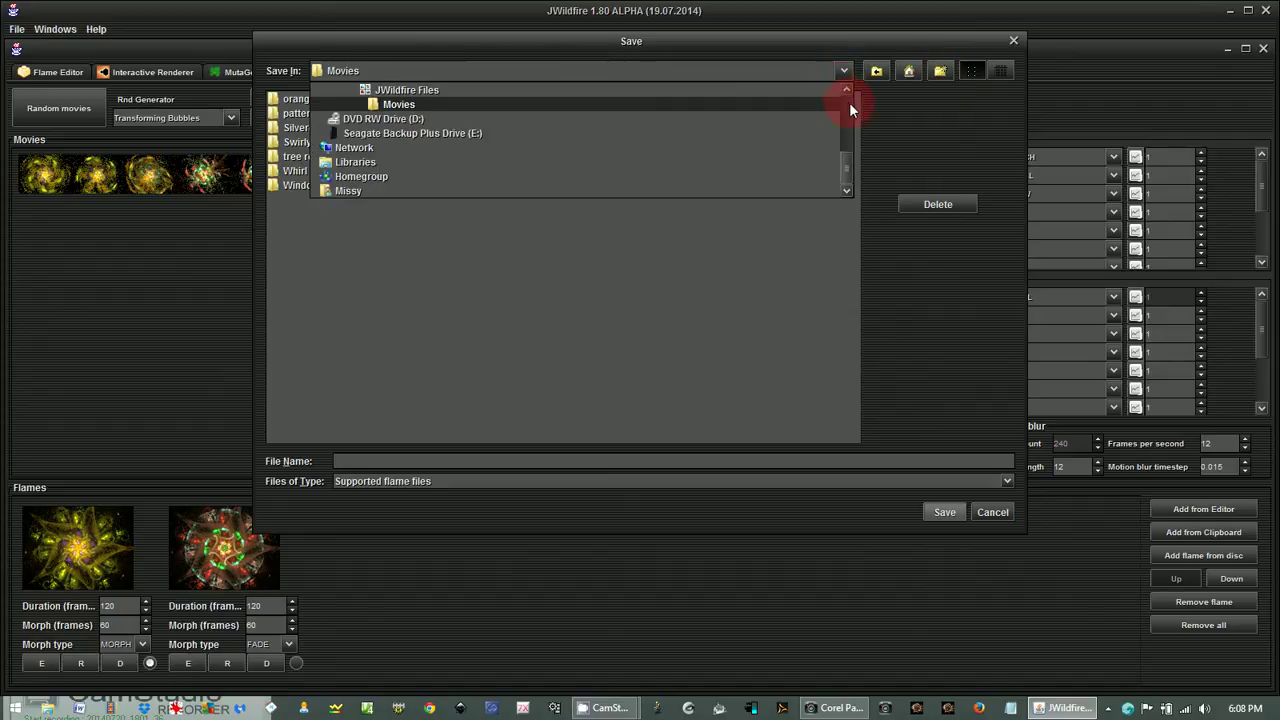
click(425, 91)
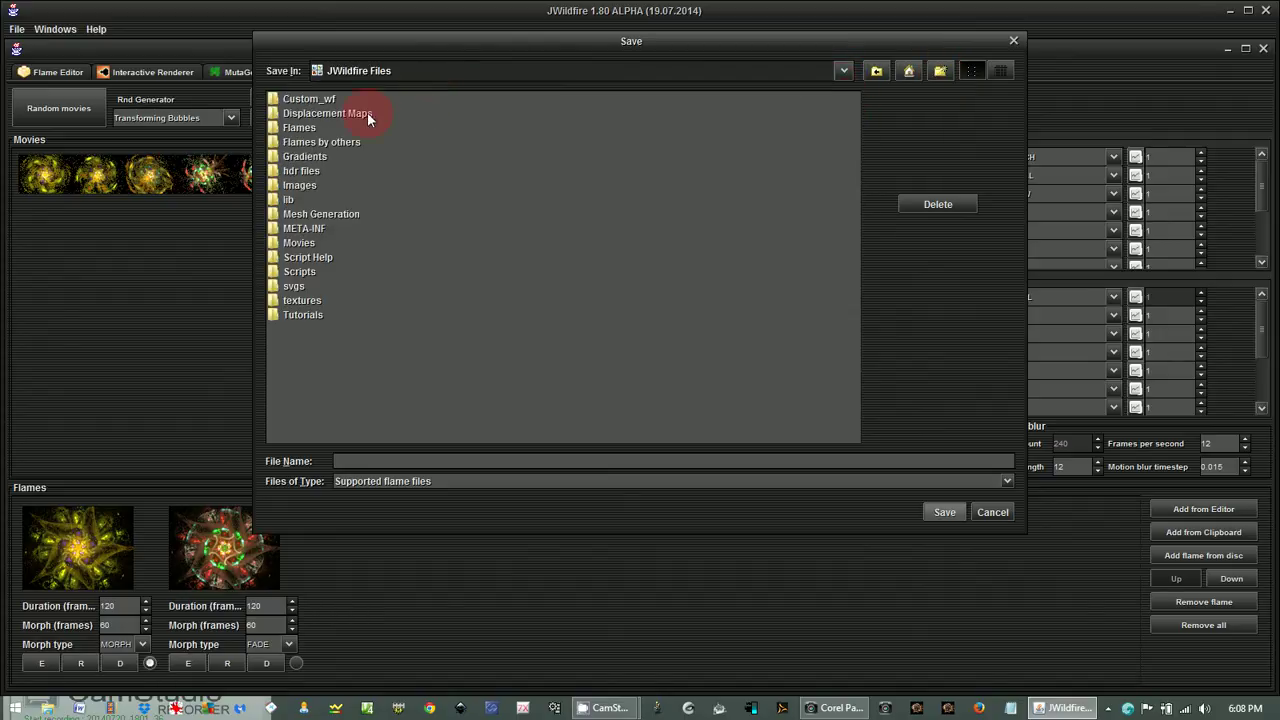
double_click(300, 243)
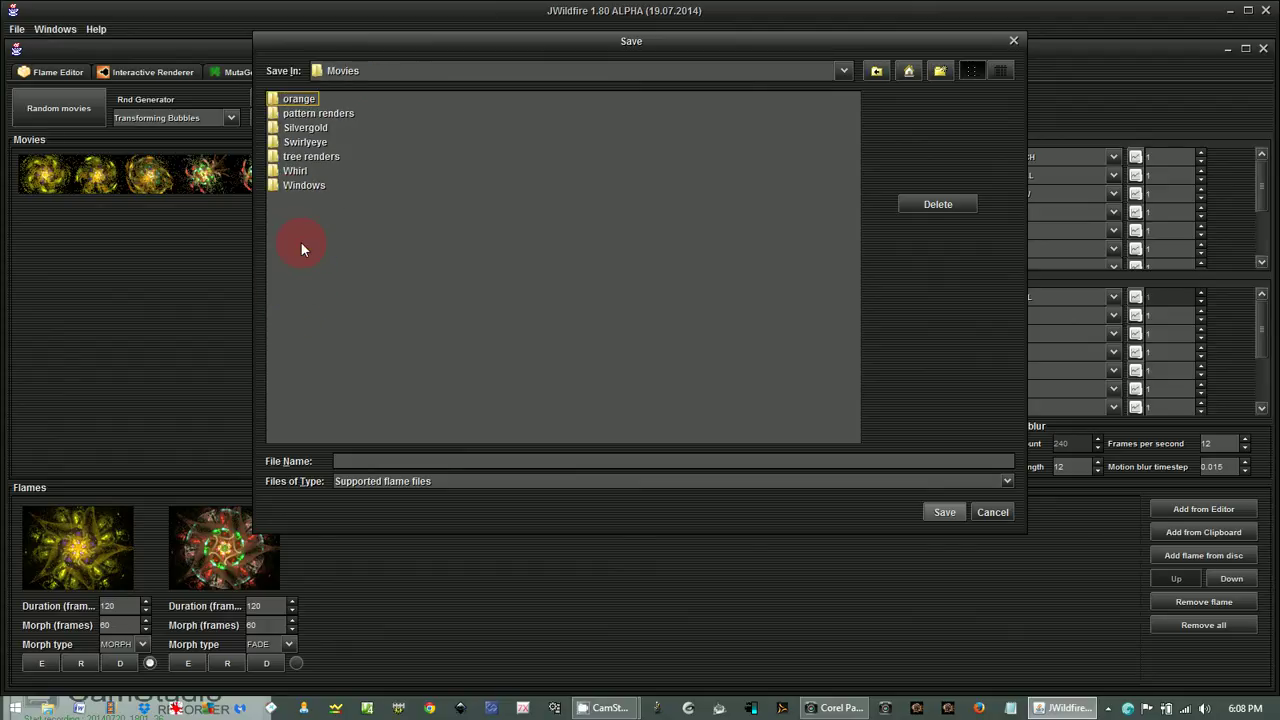
click(940, 72)
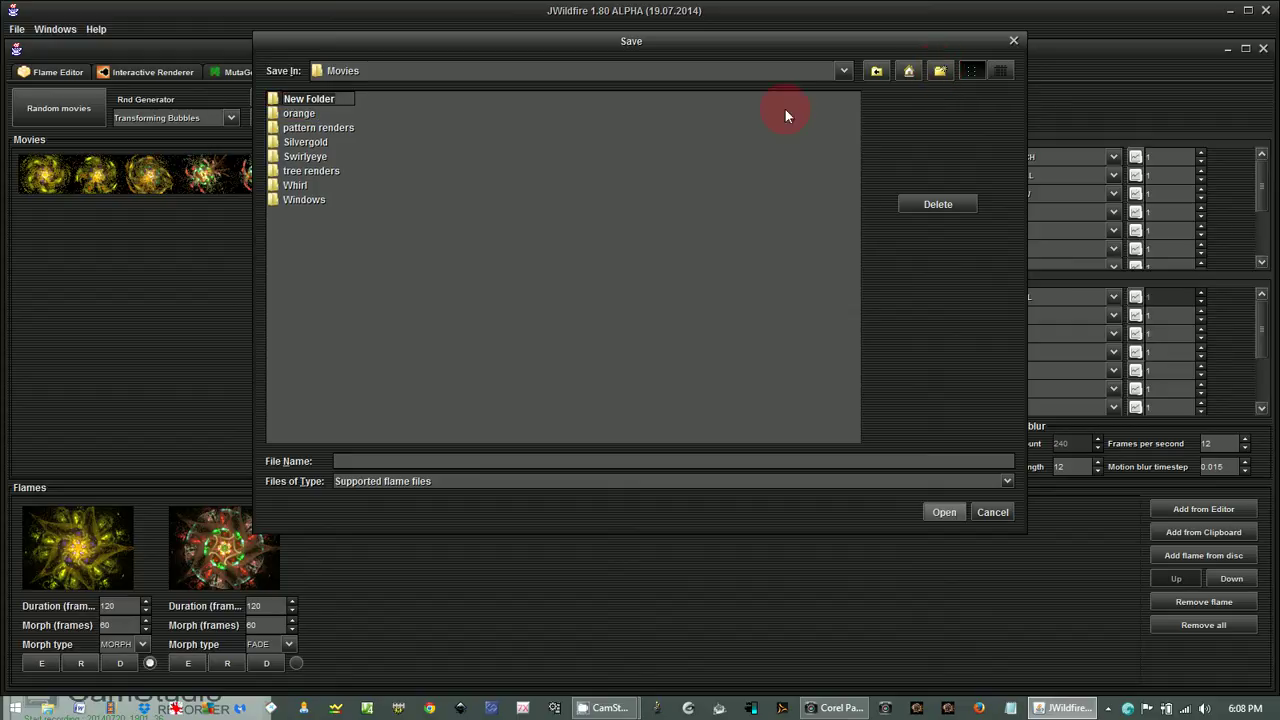
text(flower)
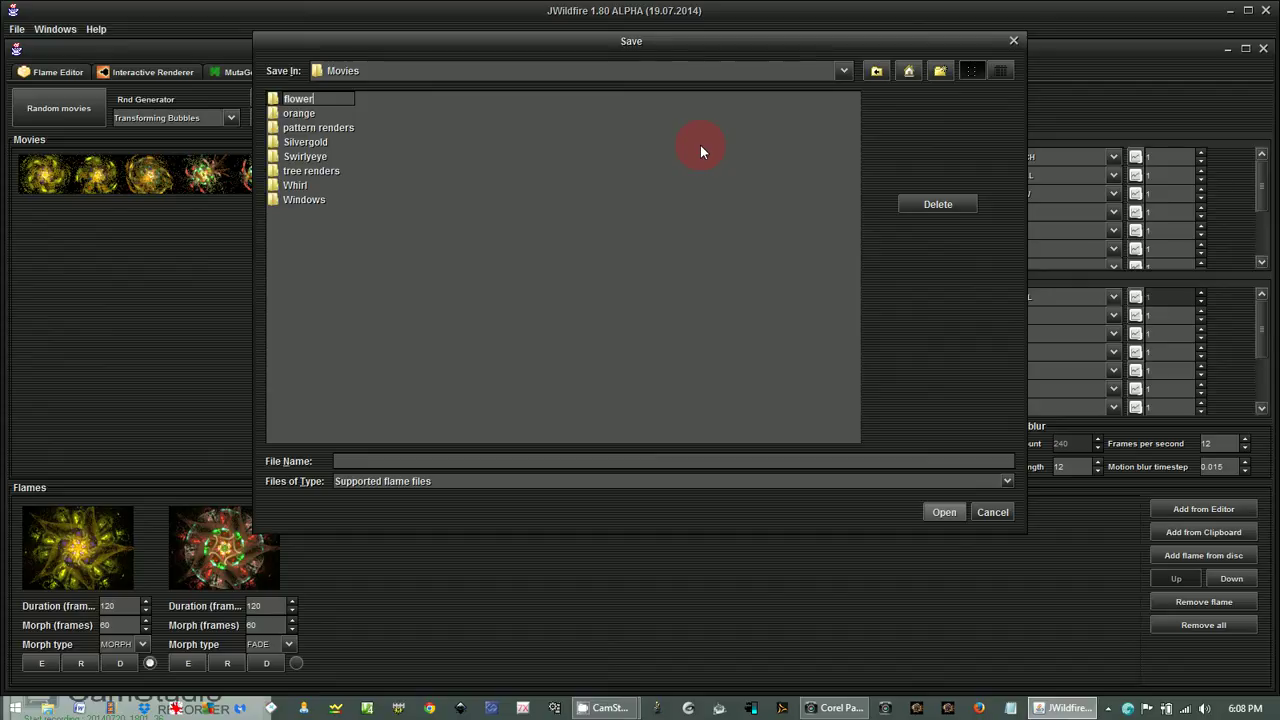
key(Return)
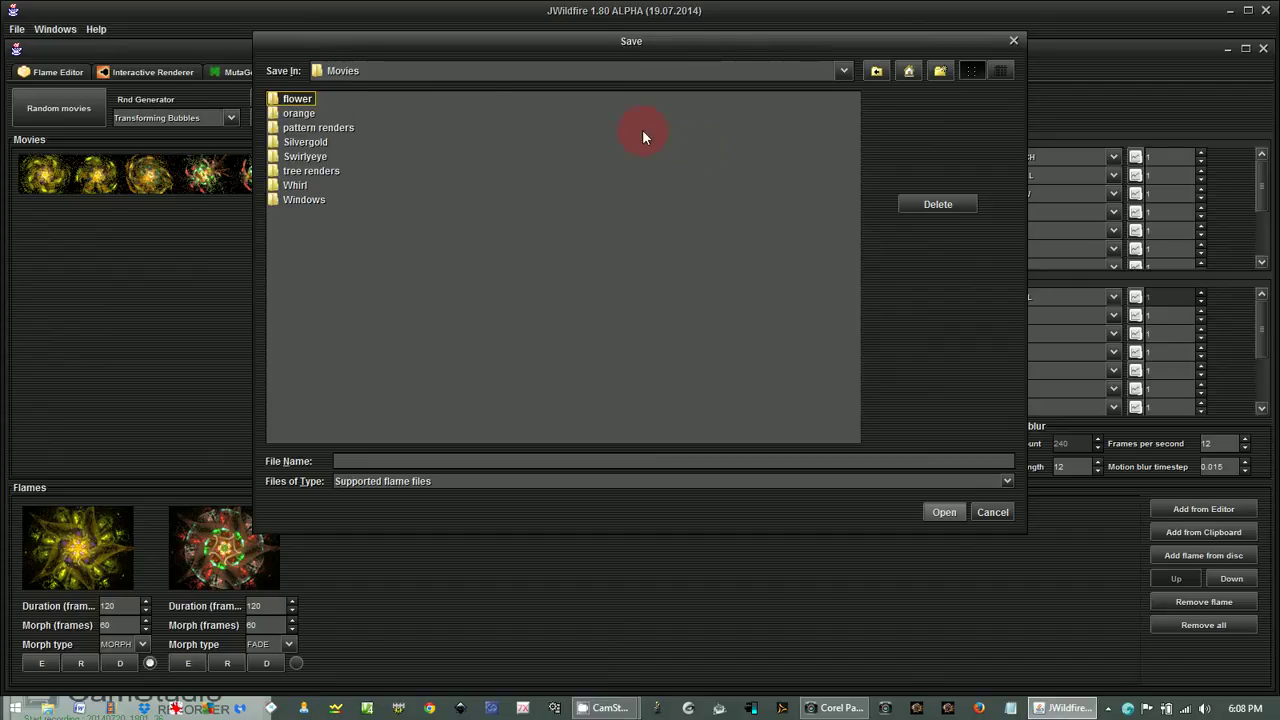
- Save the generated flames as 'flower' inside the flower folder
double_click(297, 99)
click(395, 461)
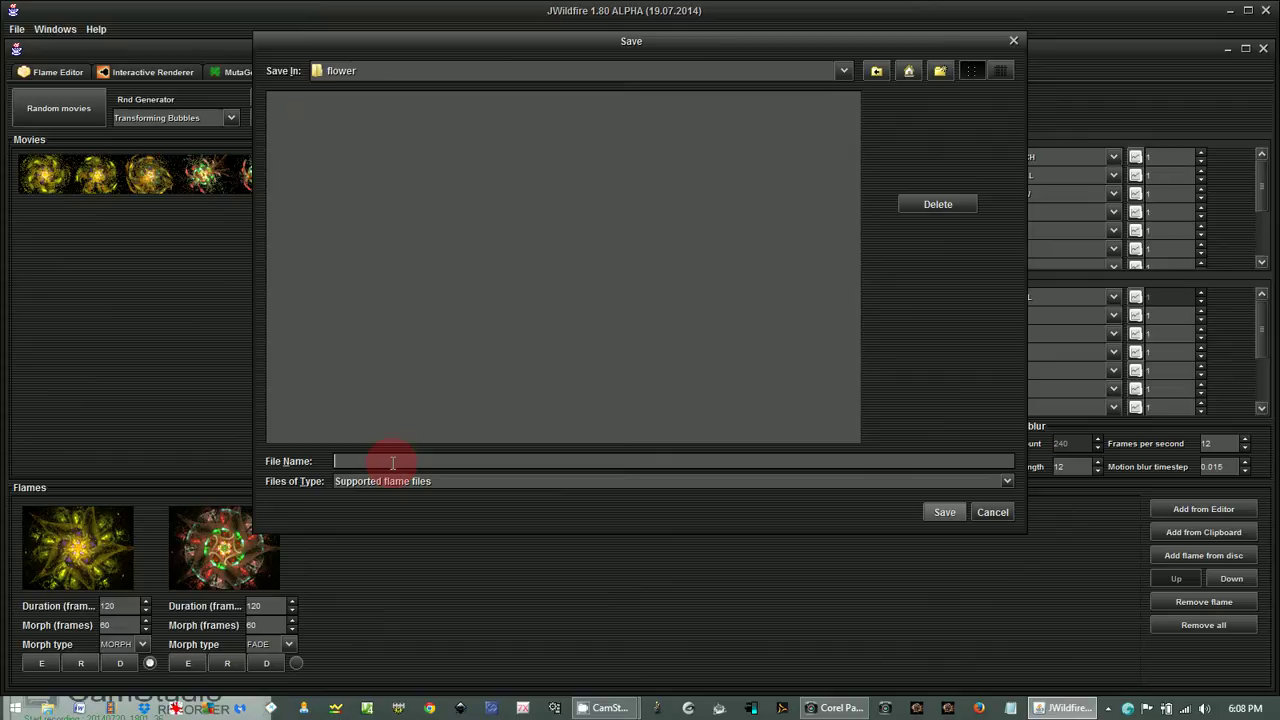
text(flower)
click(944, 512)
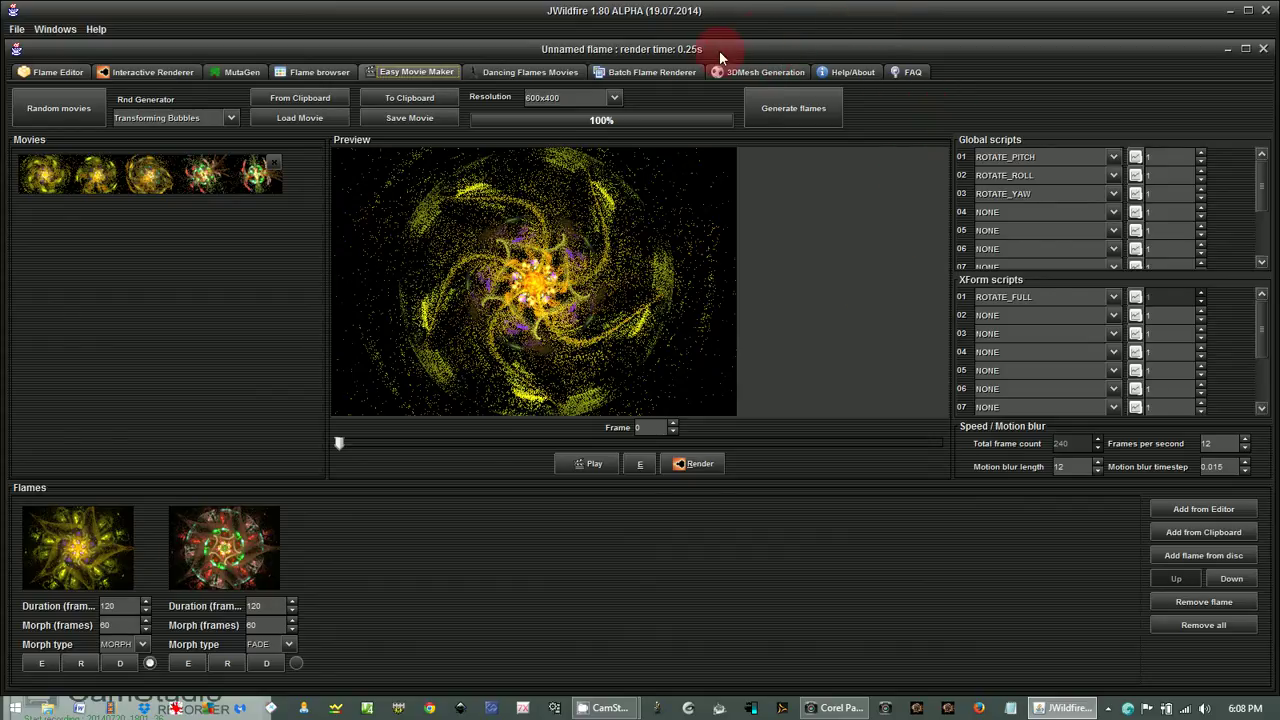
- Add every flame file in JWildfire Files > Movies > flower, flower0001 onward, to the Batch Flame Renderer queue
click(668, 72)
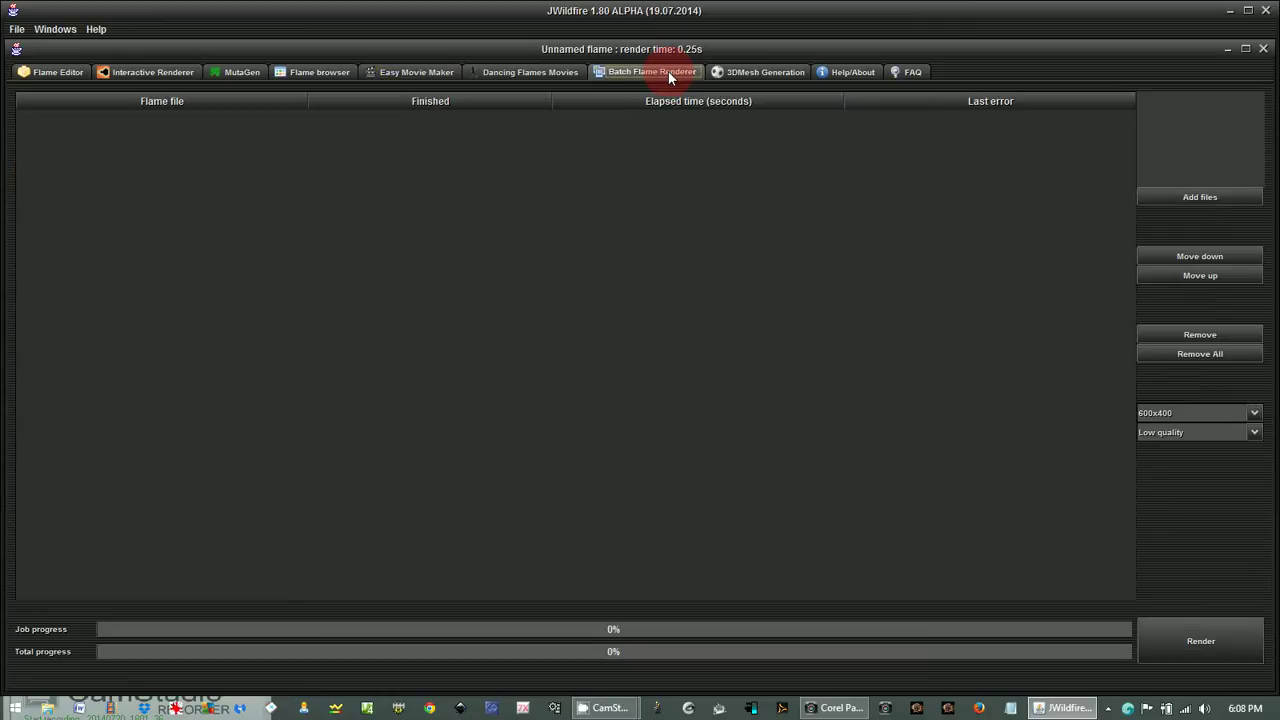
click(1205, 197)
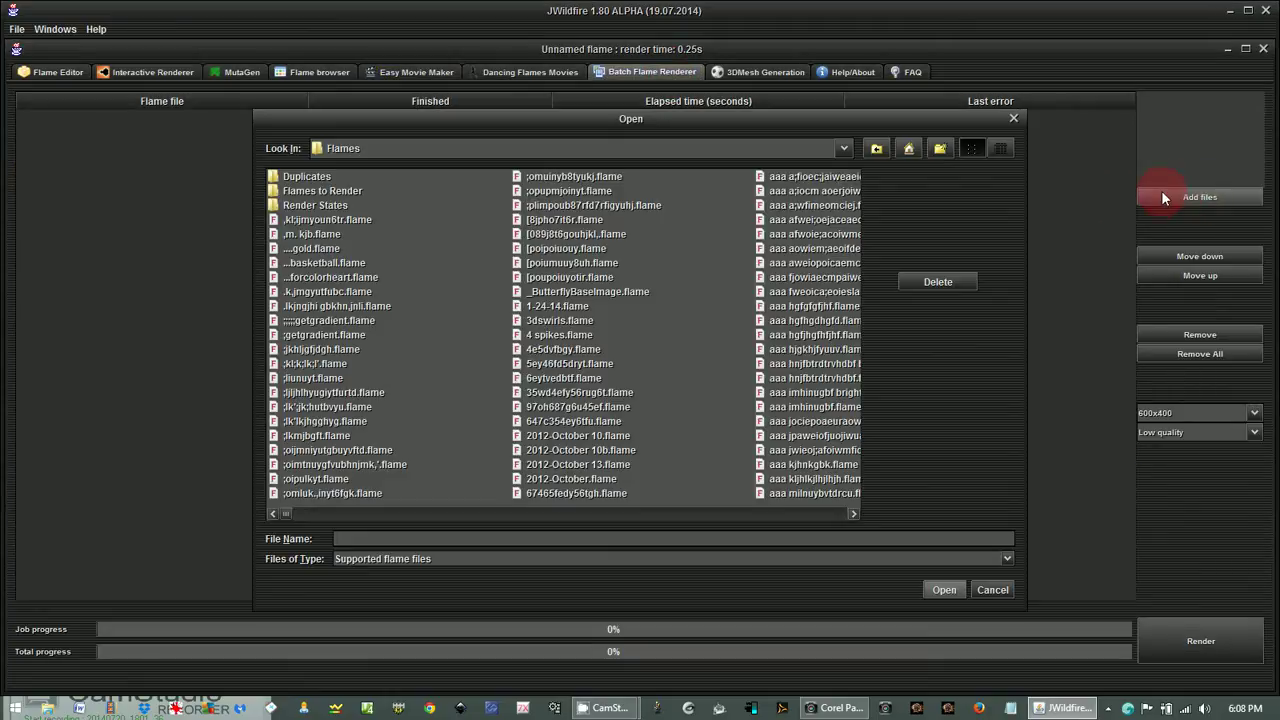
click(841, 148)
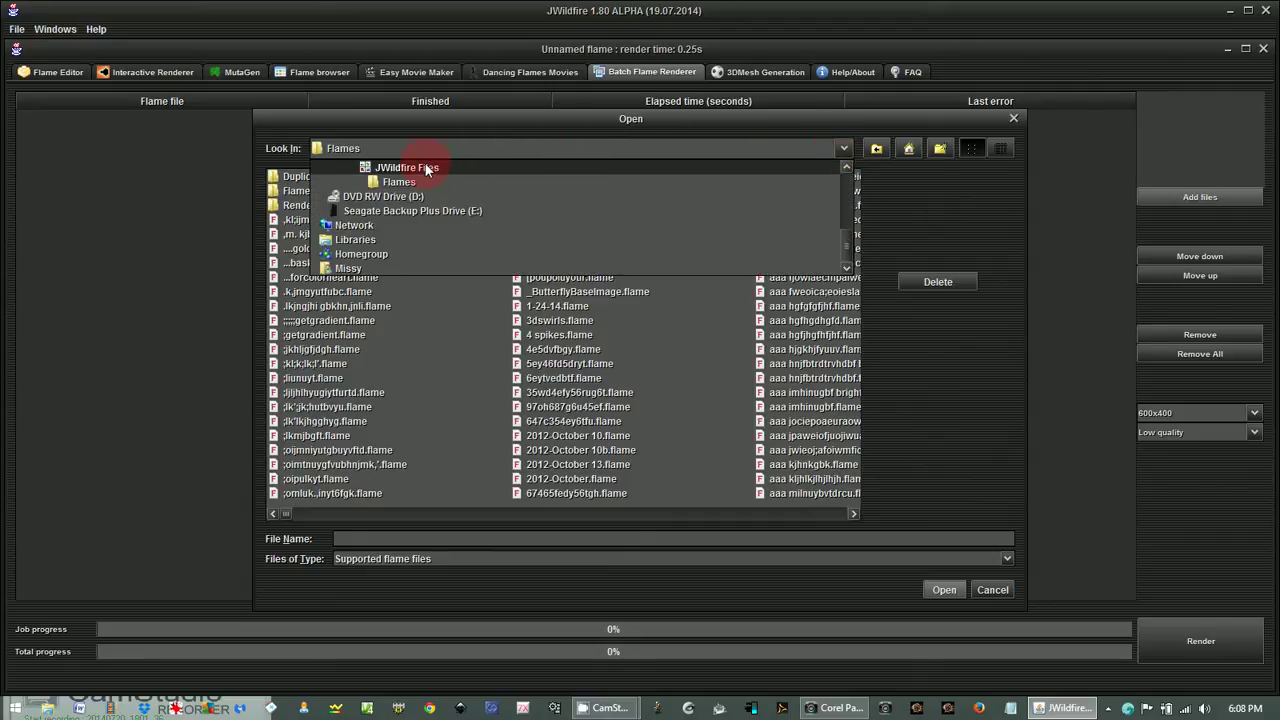
click(425, 164)
double_click(299, 321)
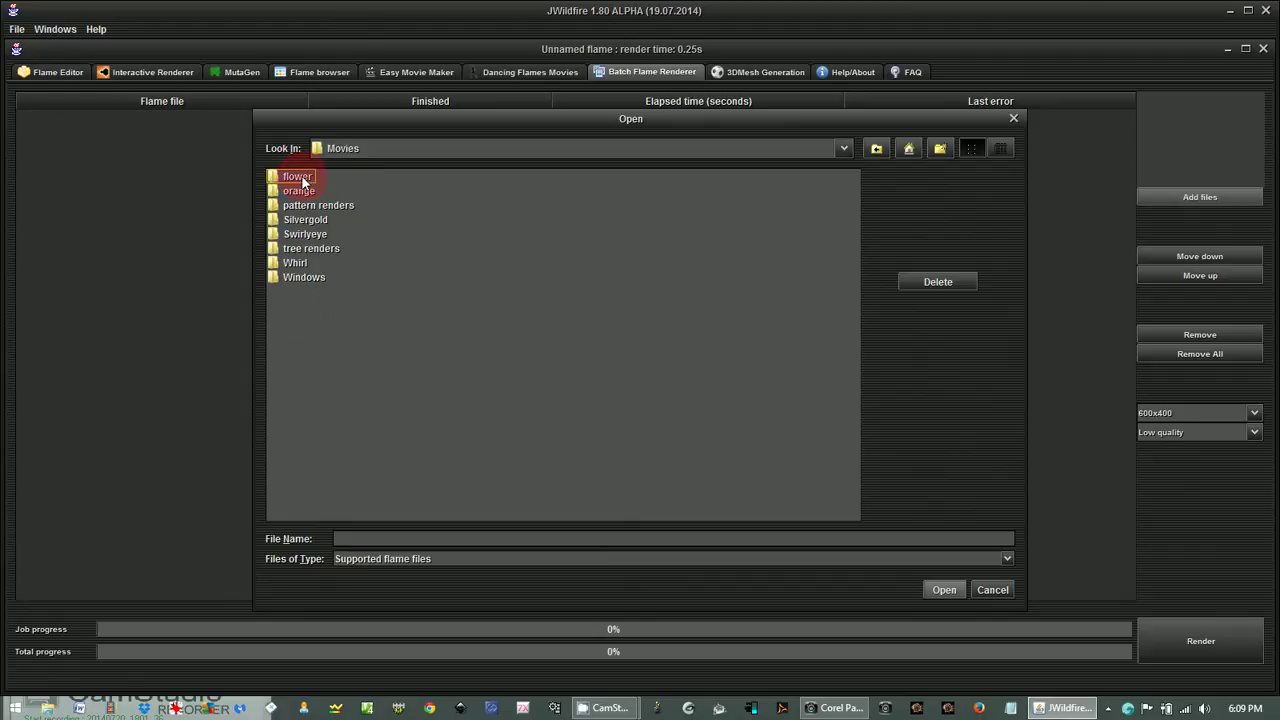
double_click(300, 177)
click(313, 180)
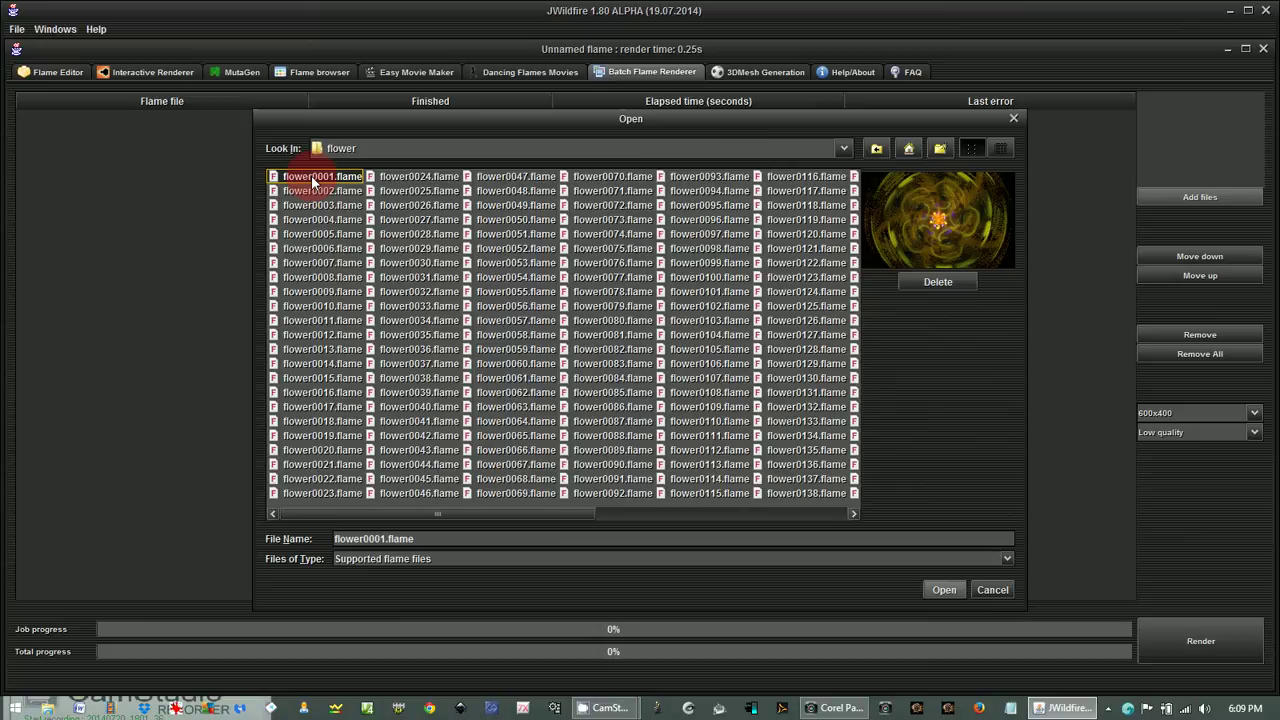
key(ctrl+a)
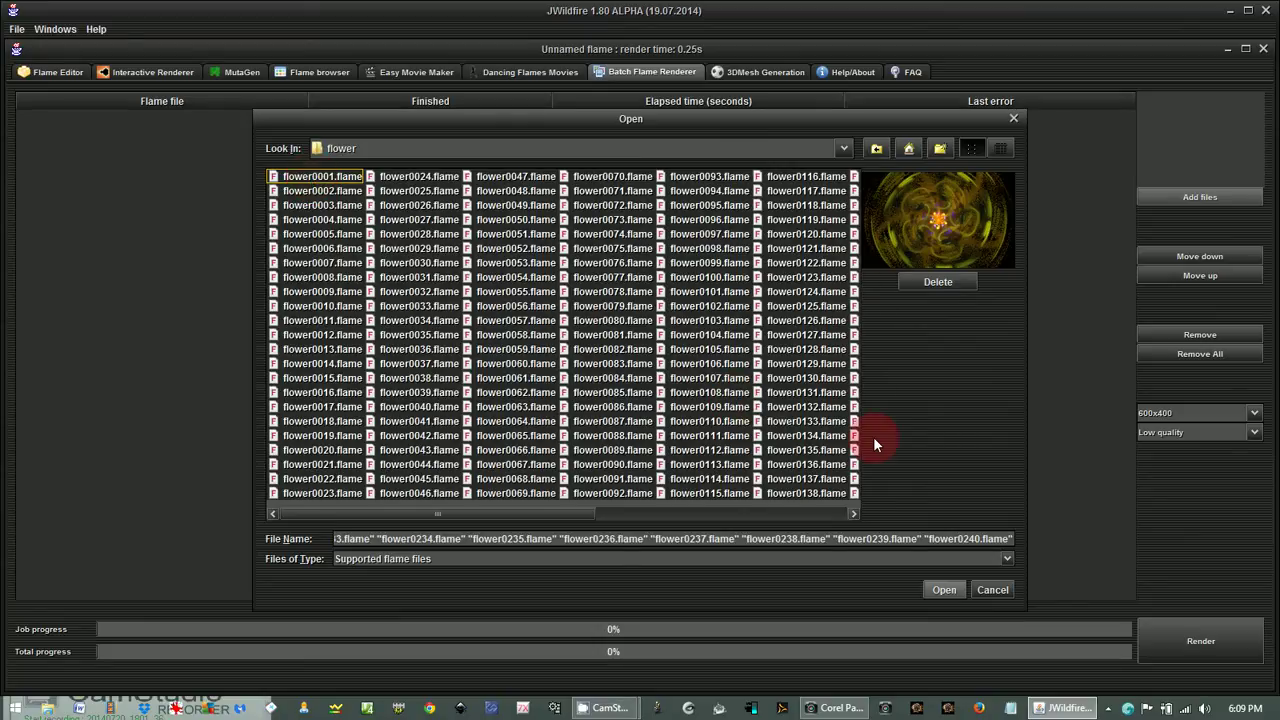
click(942, 589)
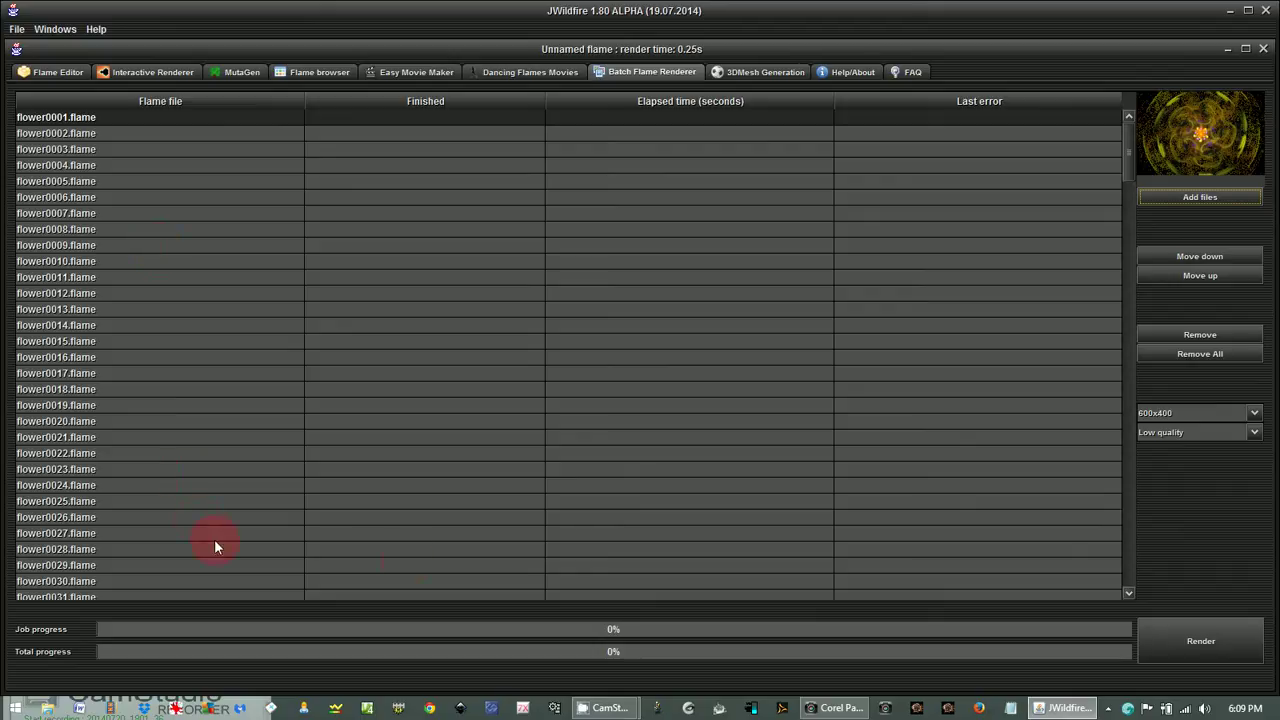
- Confirm the batch render settings of 600x400 resolution and Low quality
click(1255, 412)
click(1236, 430)
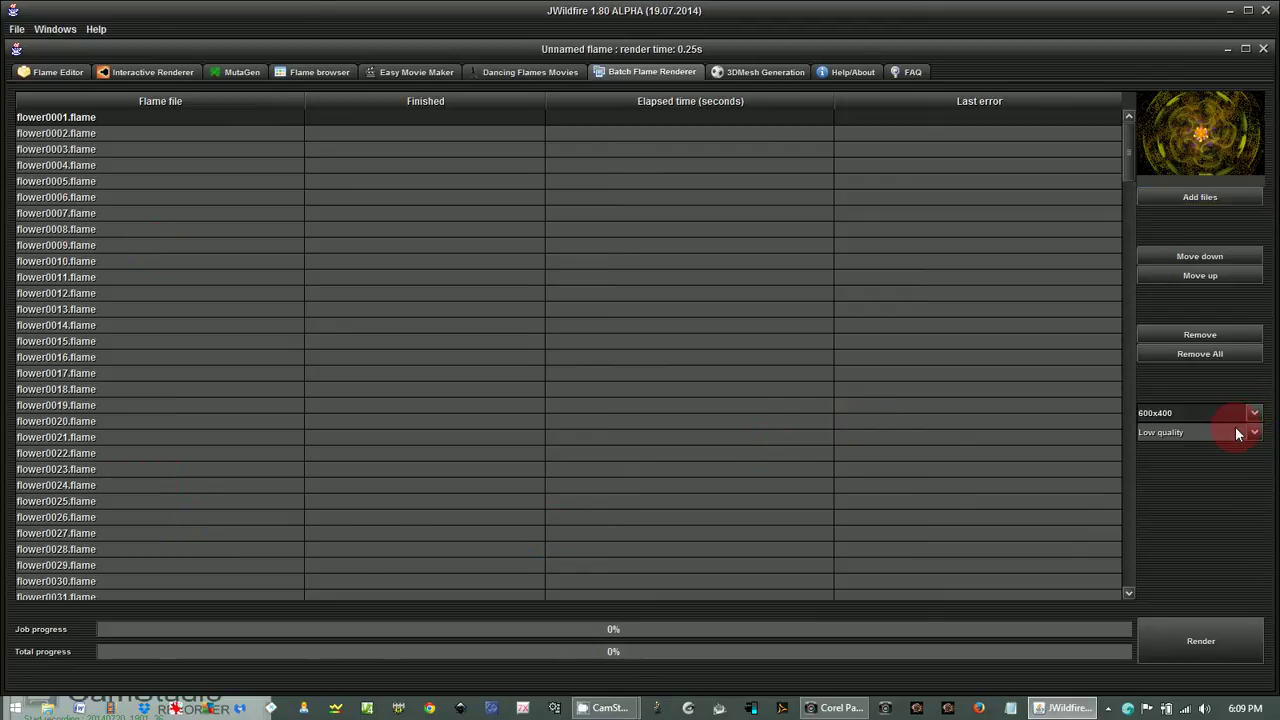
click(1174, 429)
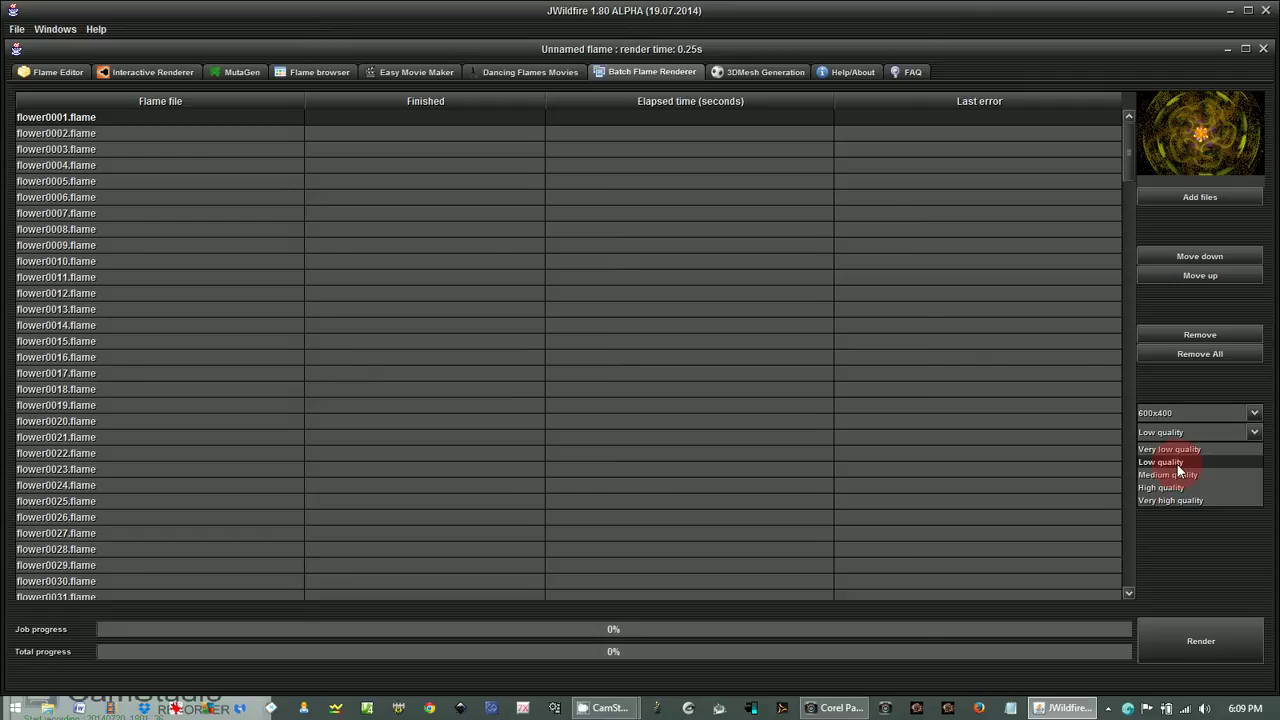
click(1176, 463)
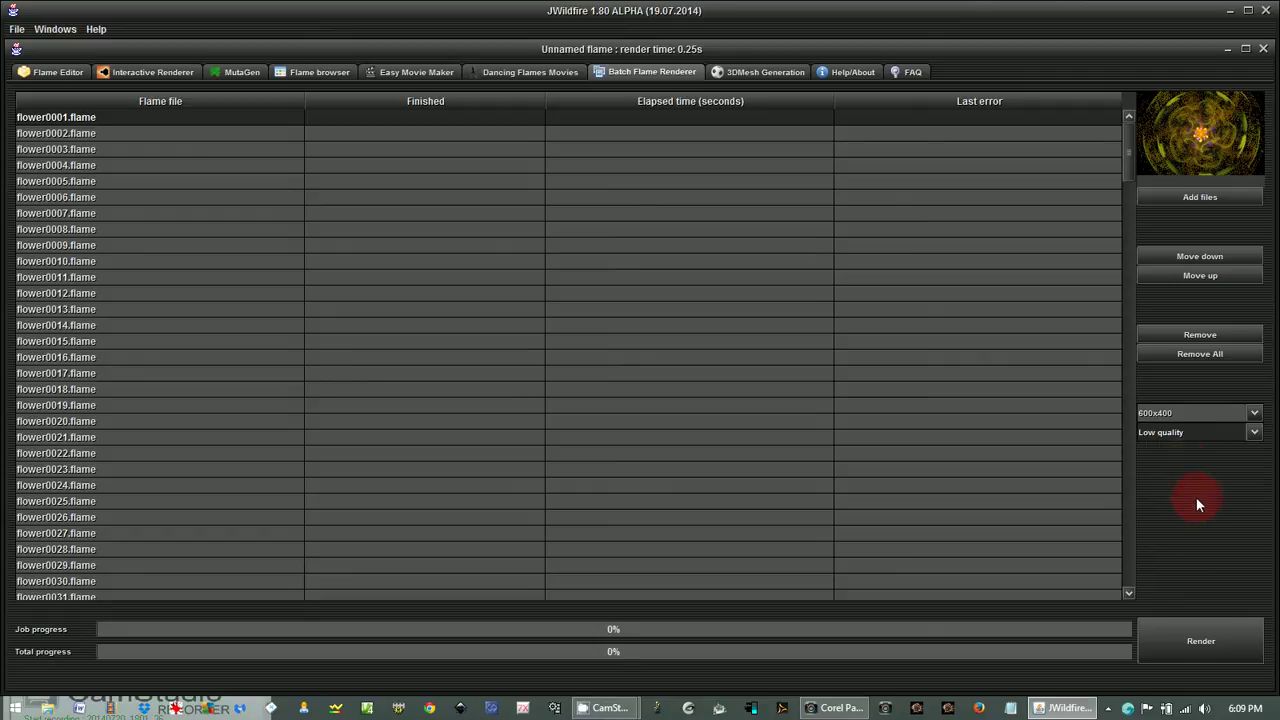
- Render all 240 queued flower flames until total progress reaches 100%
click(1201, 644)
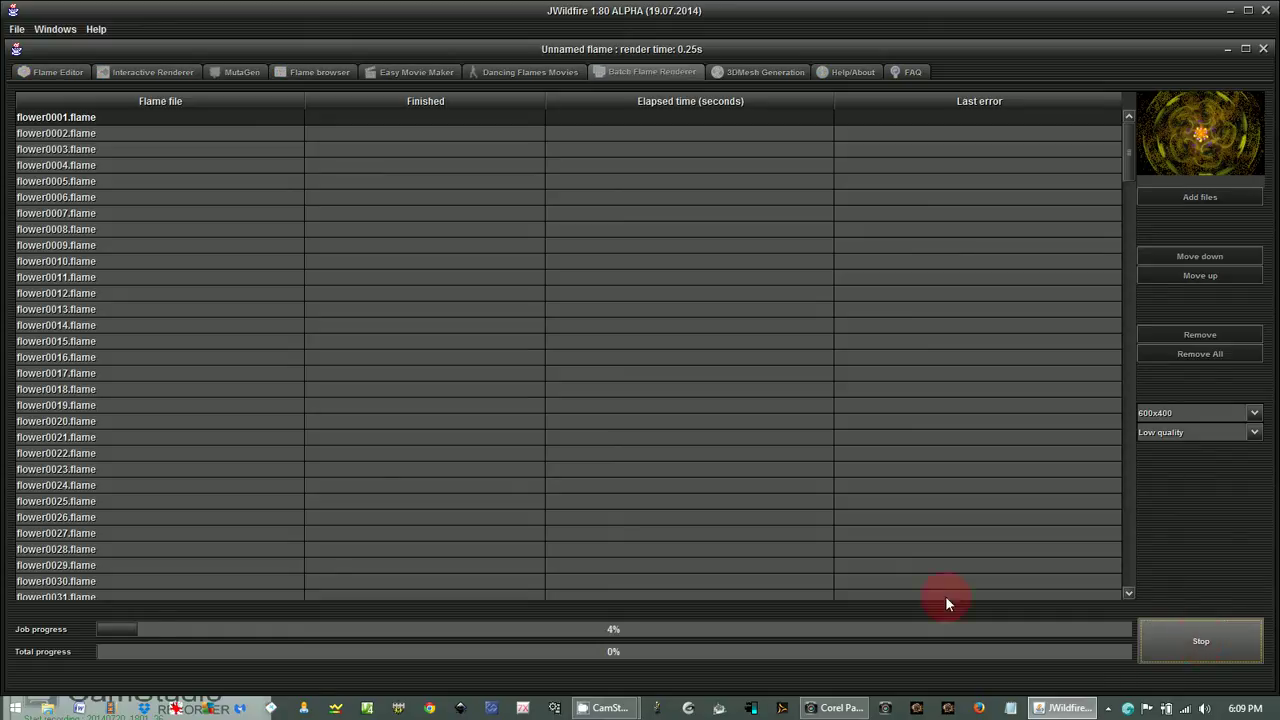
mouse_move(610, 706)
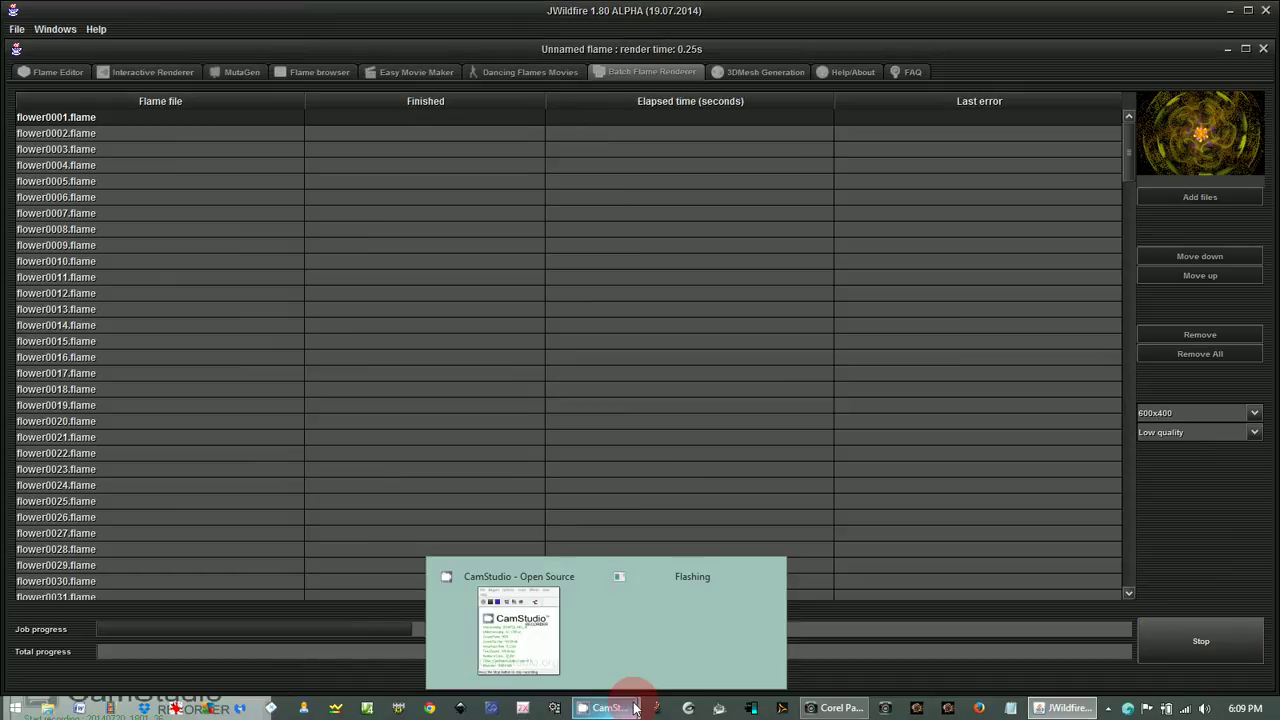
click(496, 630)
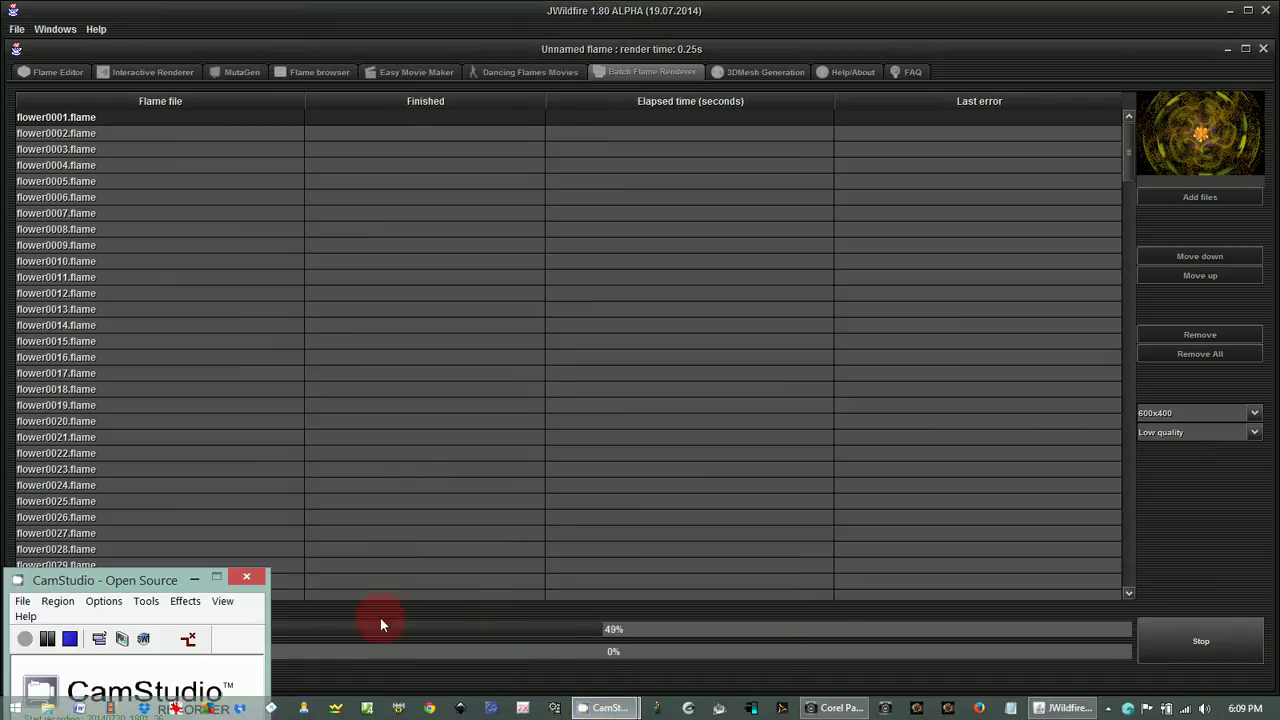
click(47, 638)
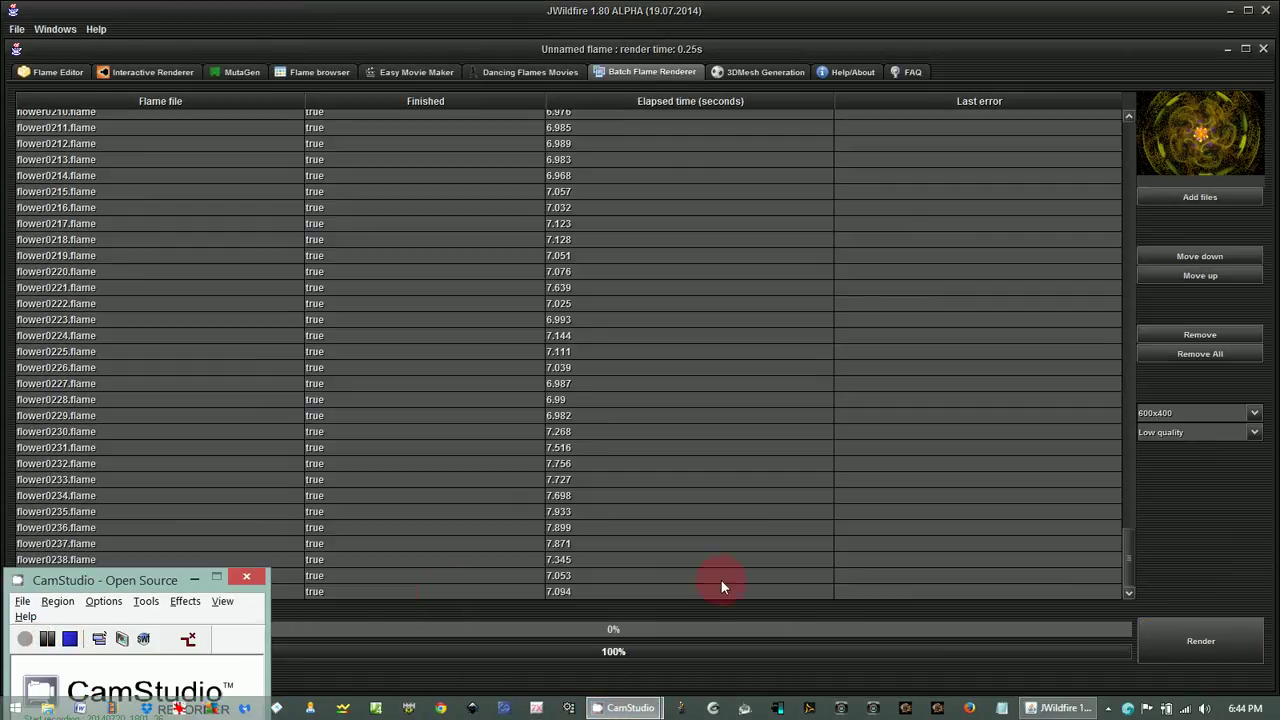
click(786, 576)
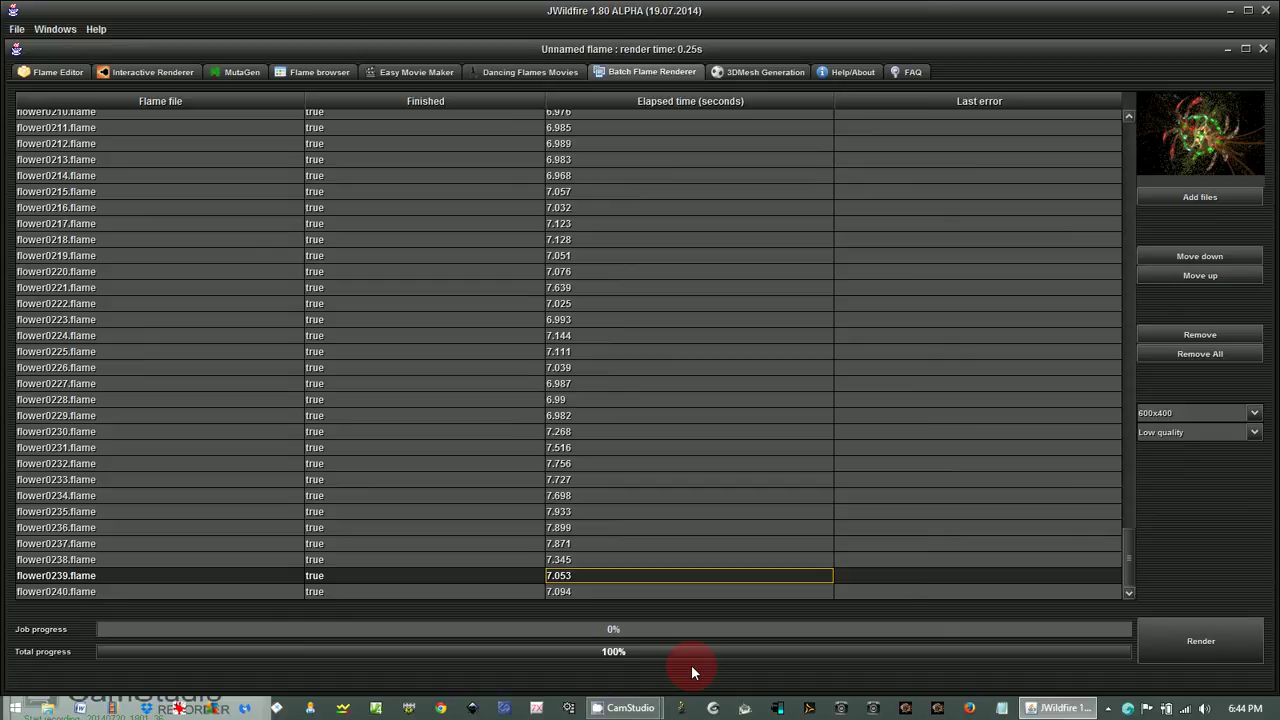
- Launch VirtualDub and select flower0001.png from the Movies > flower folder as the video to open
click(570, 708)
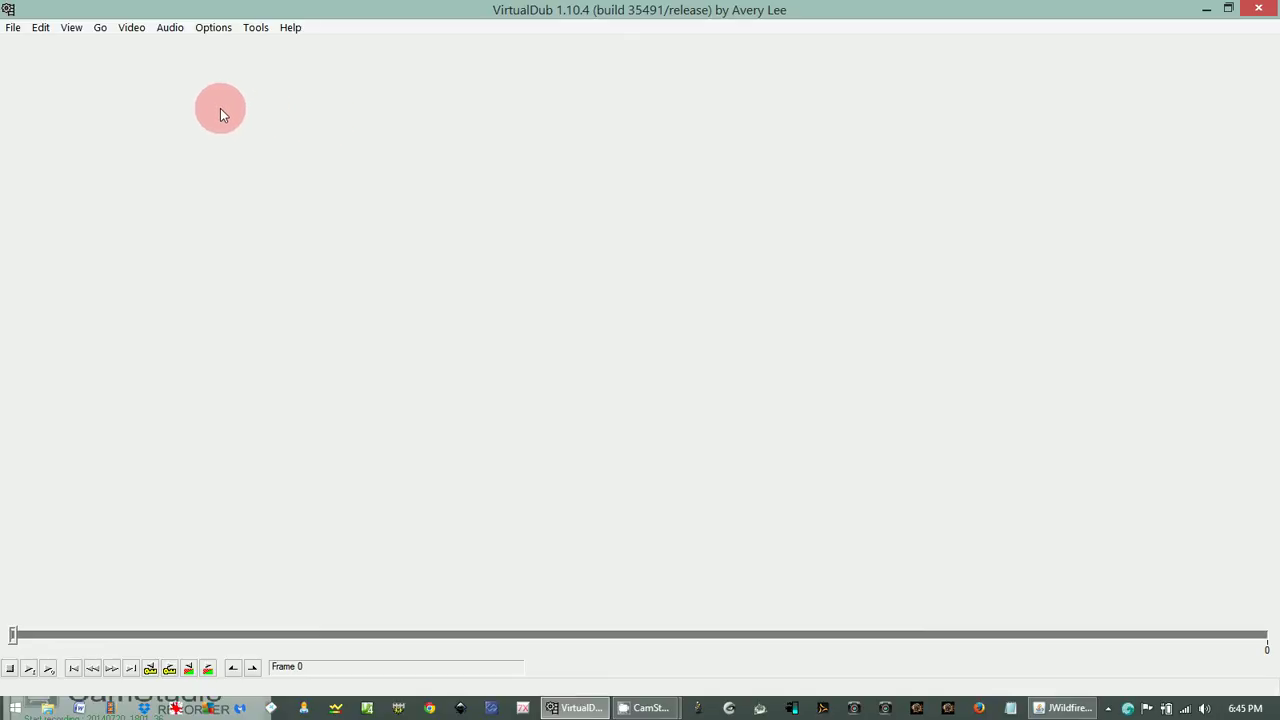
click(12, 29)
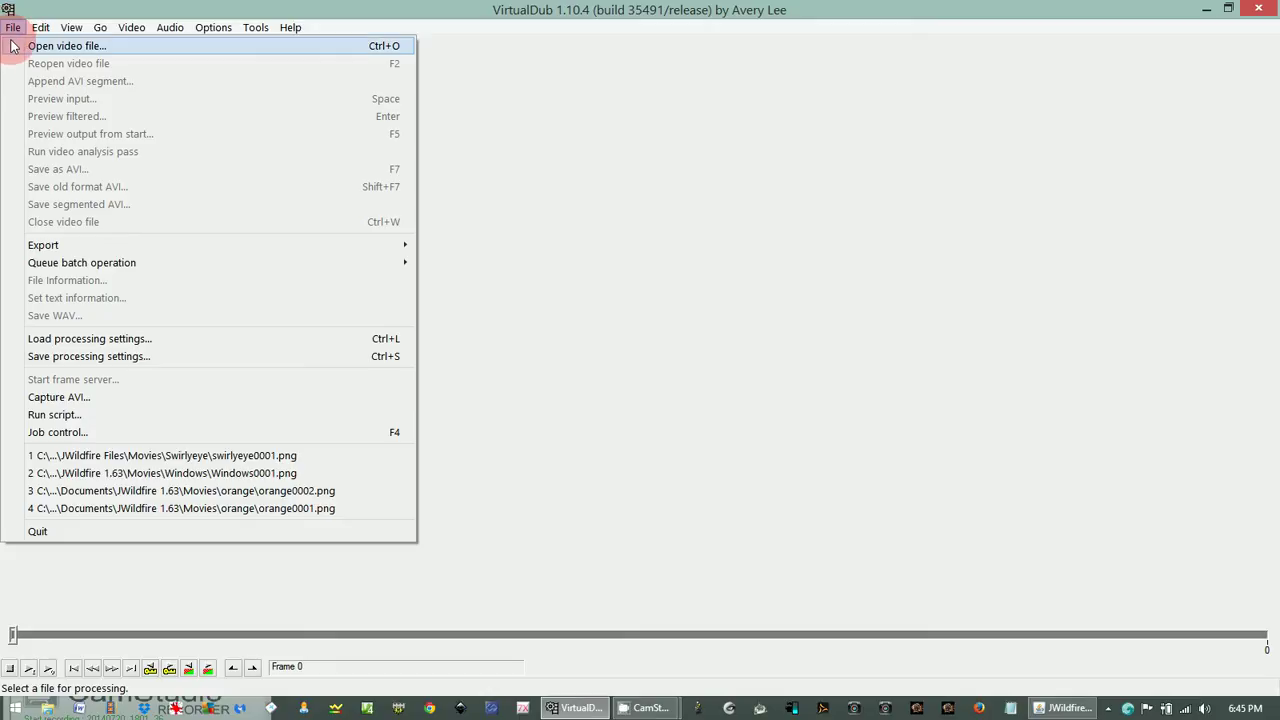
click(69, 48)
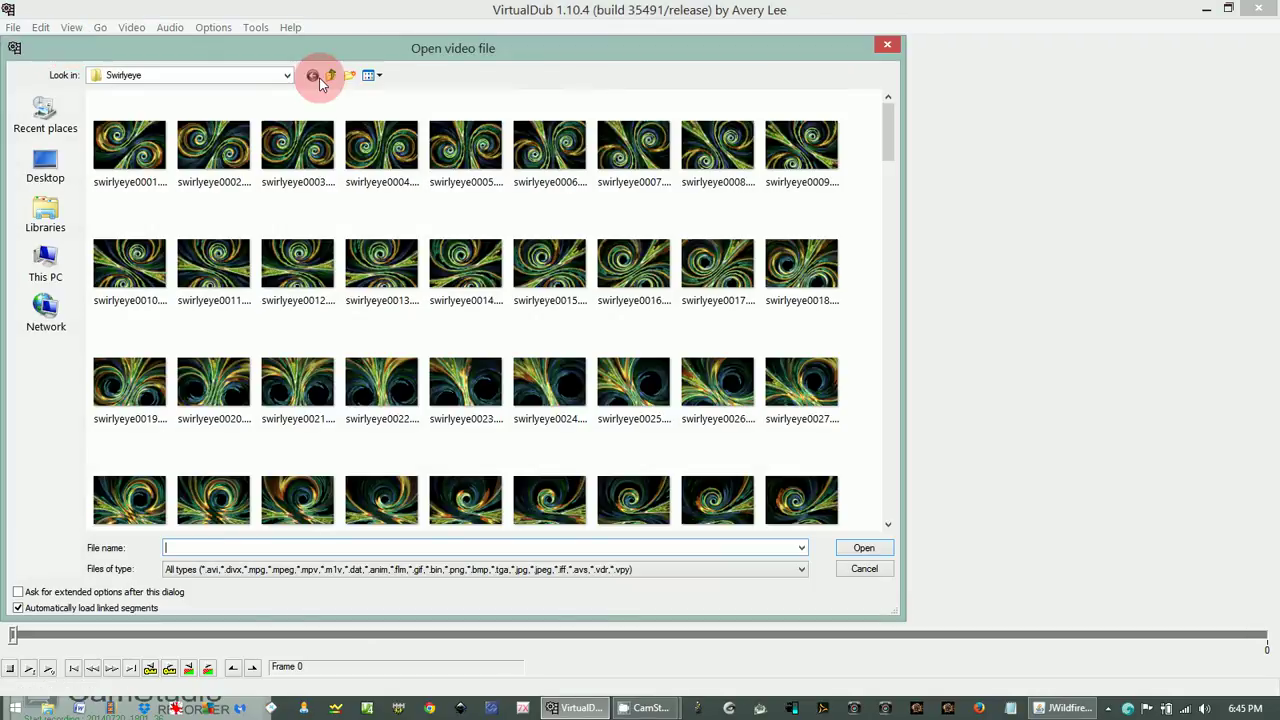
click(333, 80)
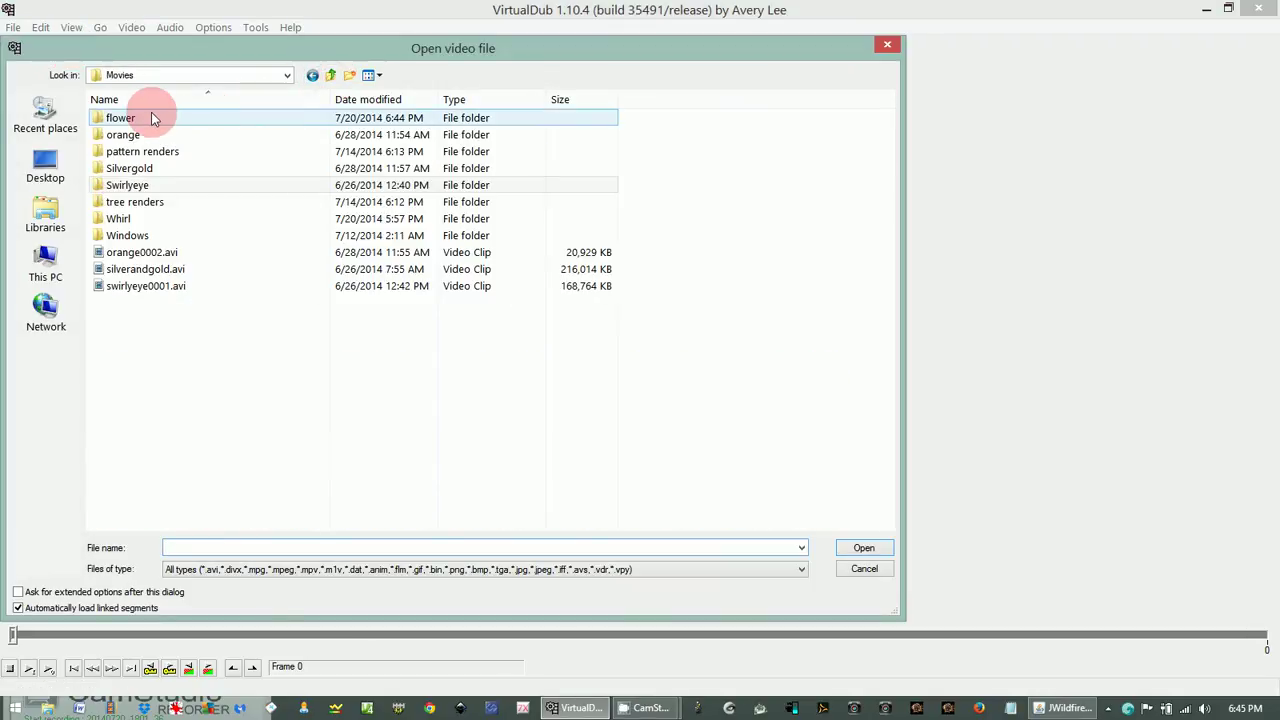
double_click(121, 118)
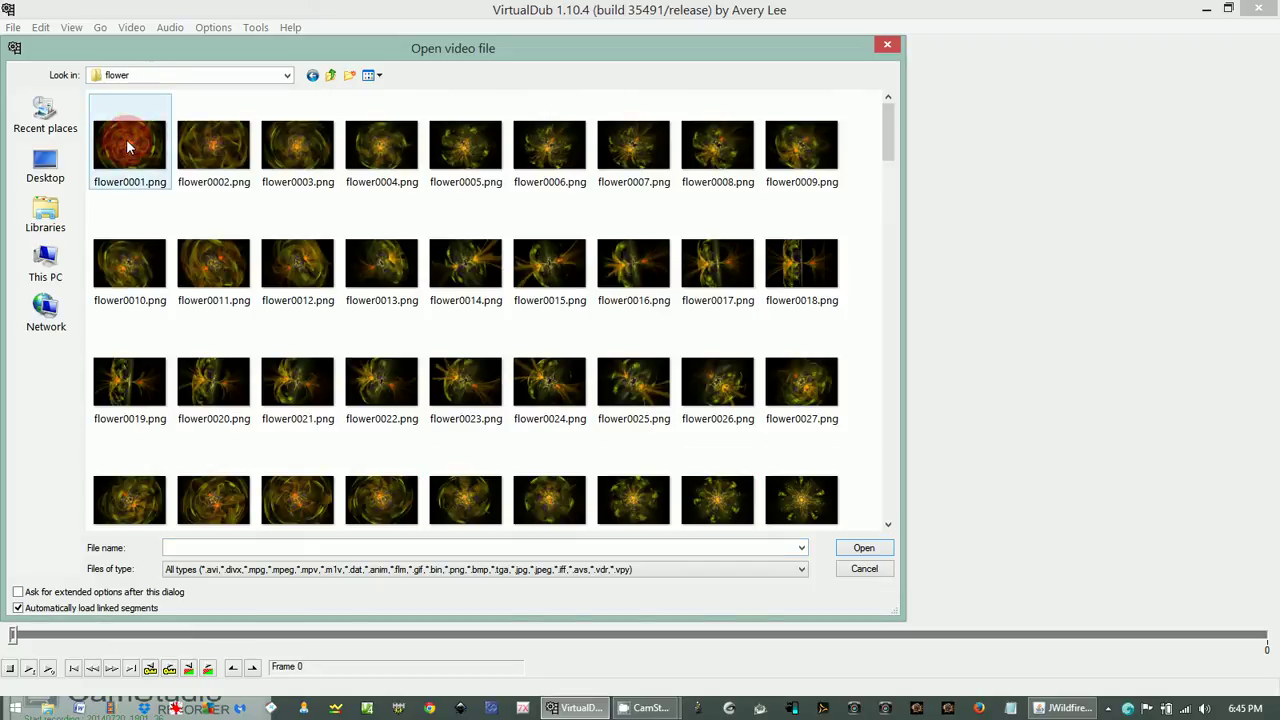
click(127, 148)
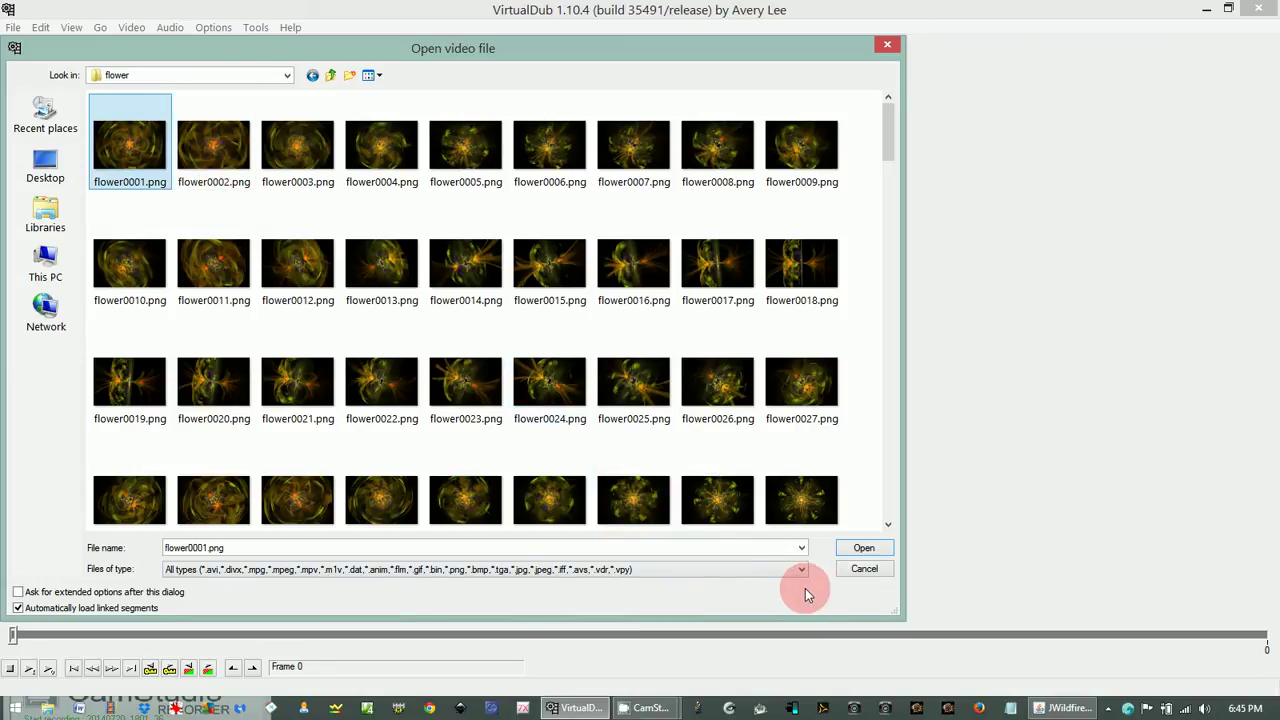
- Load flower0001.png as a 240-frame image sequence and preview it through to frame 239
click(864, 548)
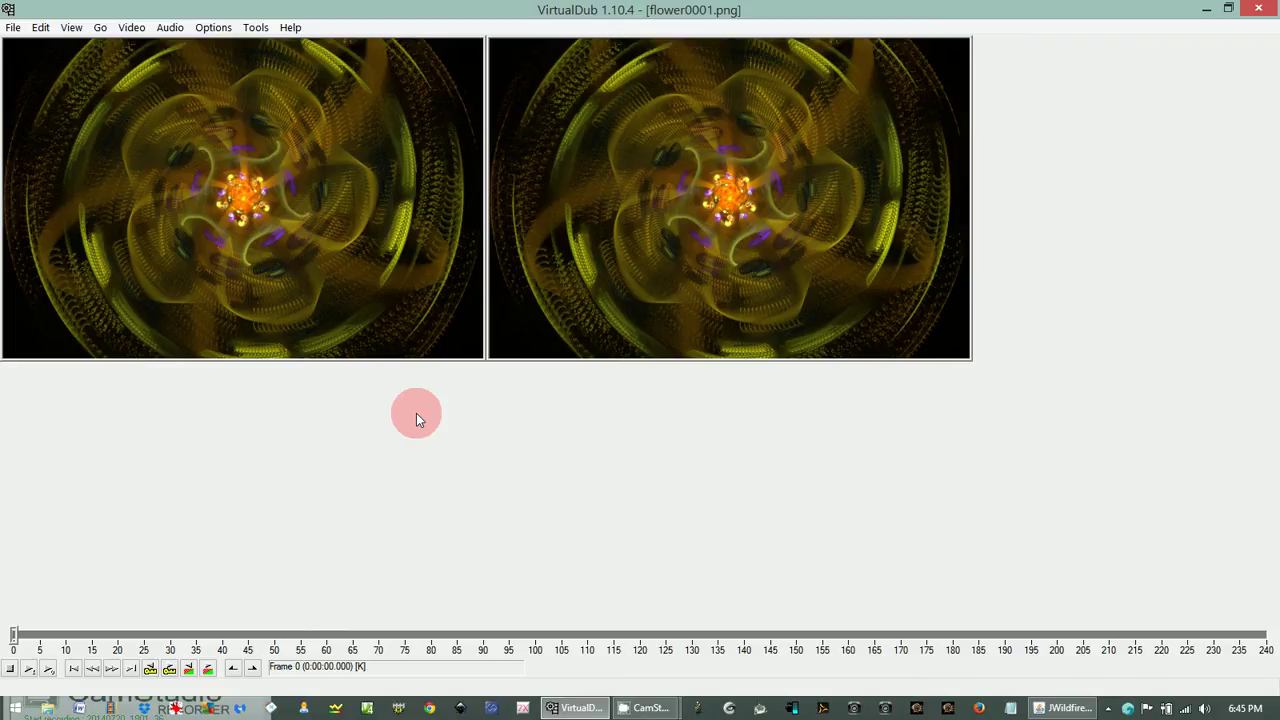
key(F5)
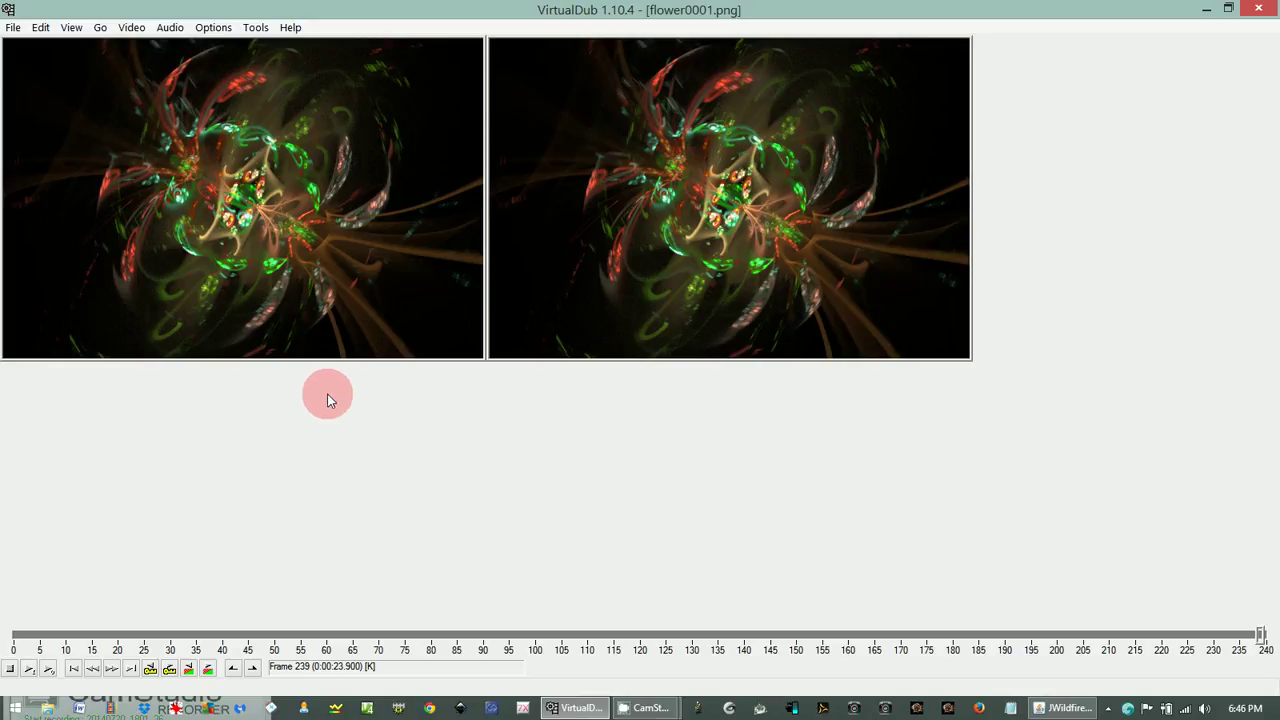
- Save the sequence as flower0001.avi in JWildfire Files > Movies > flower
click(13, 29)
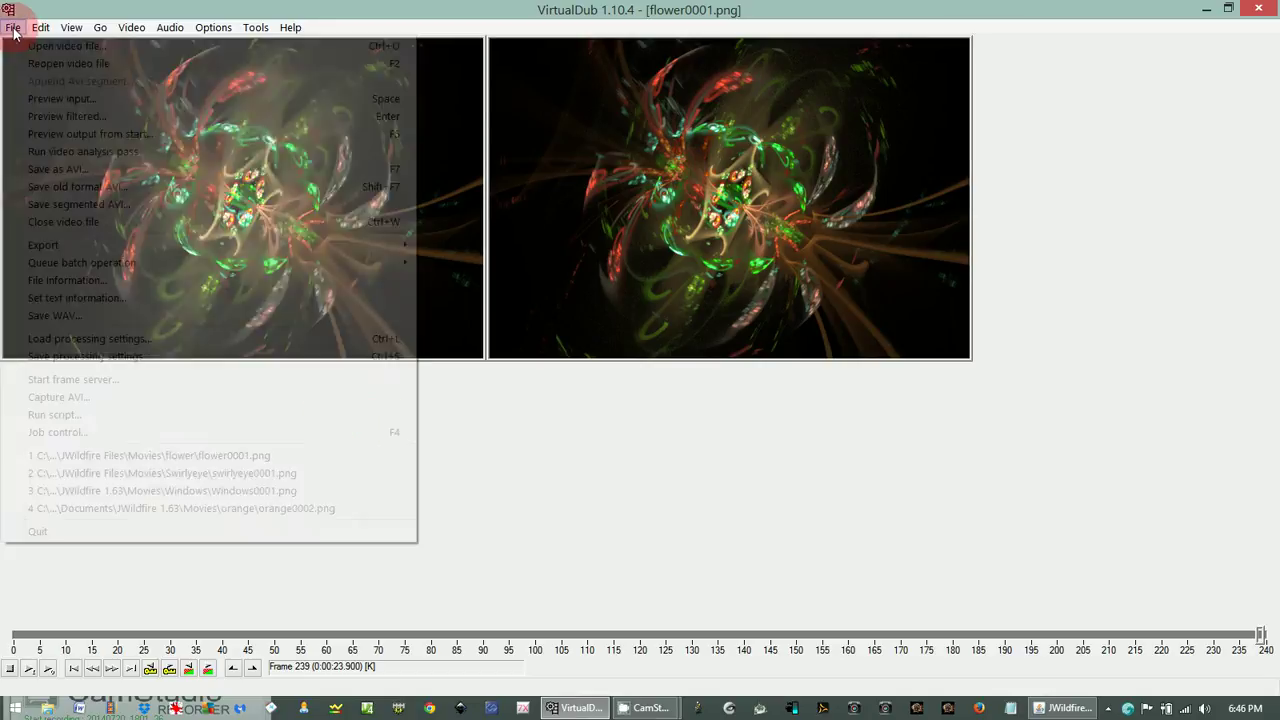
click(62, 172)
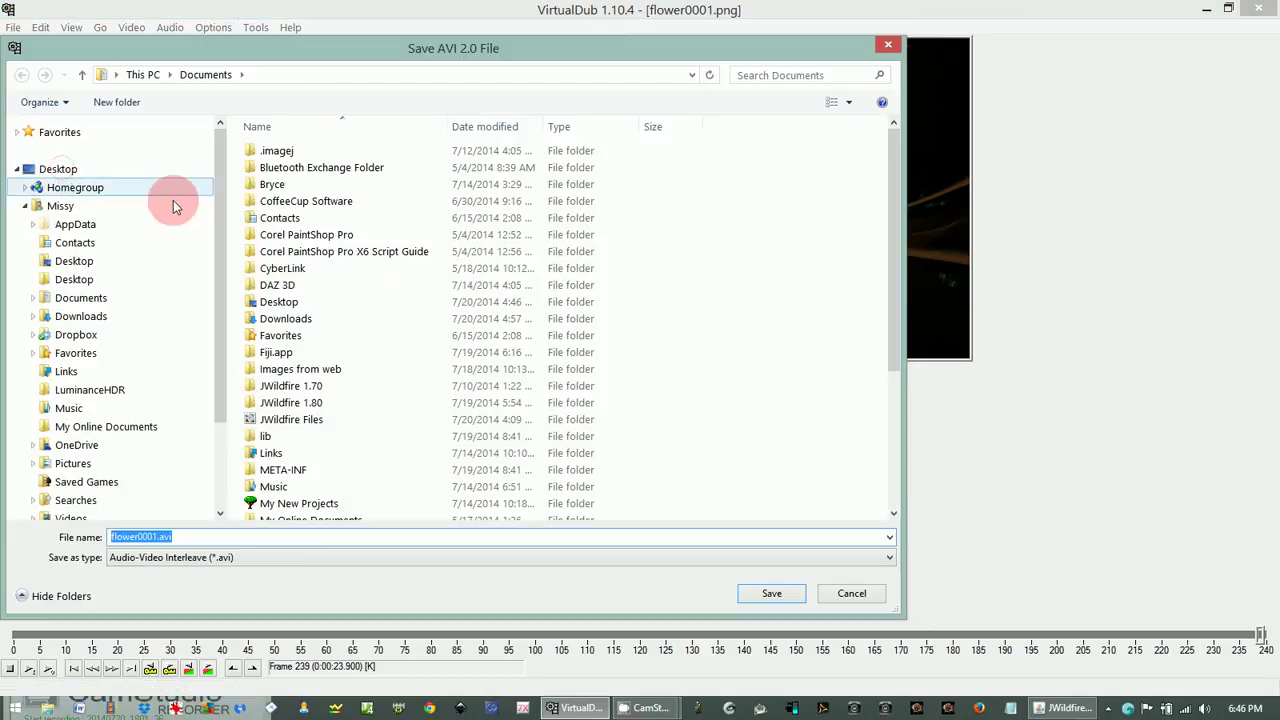
double_click(291, 419)
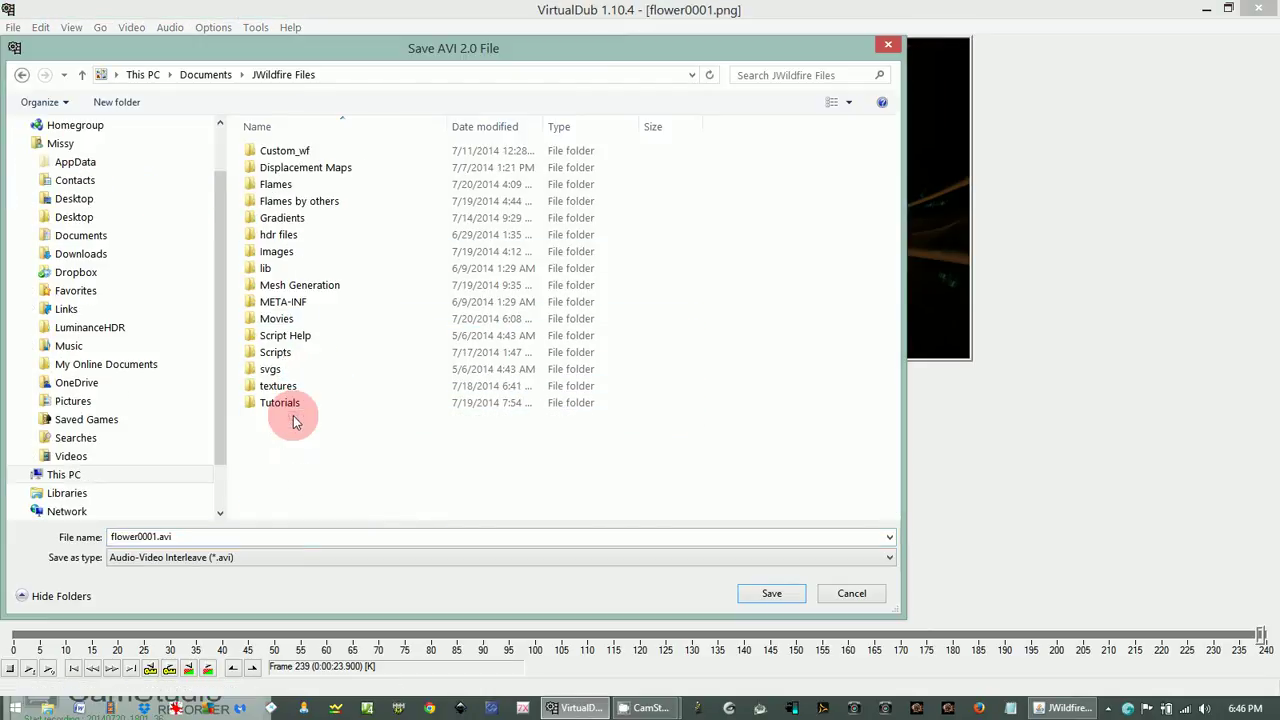
double_click(280, 317)
double_click(287, 150)
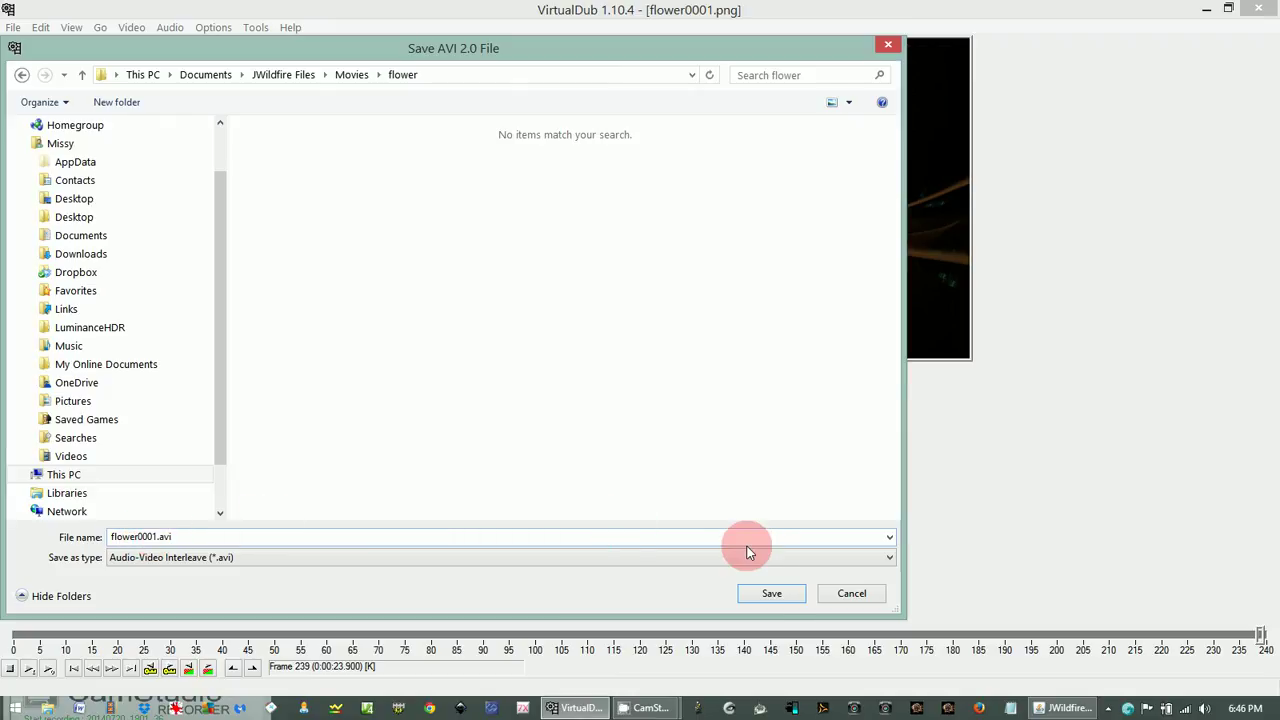
click(772, 595)
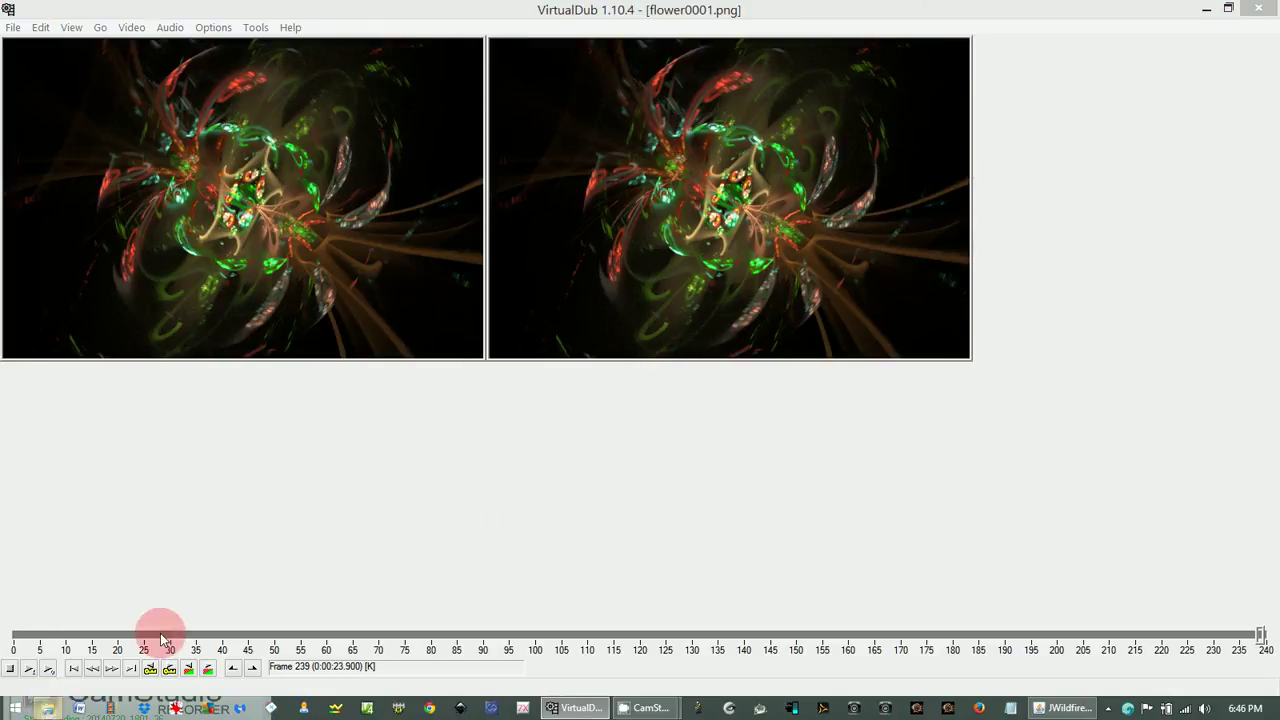
- Browse to Documents > JWildfire Files > Movies > flower in File Explorer and play flower0001.avi
key(super+e)
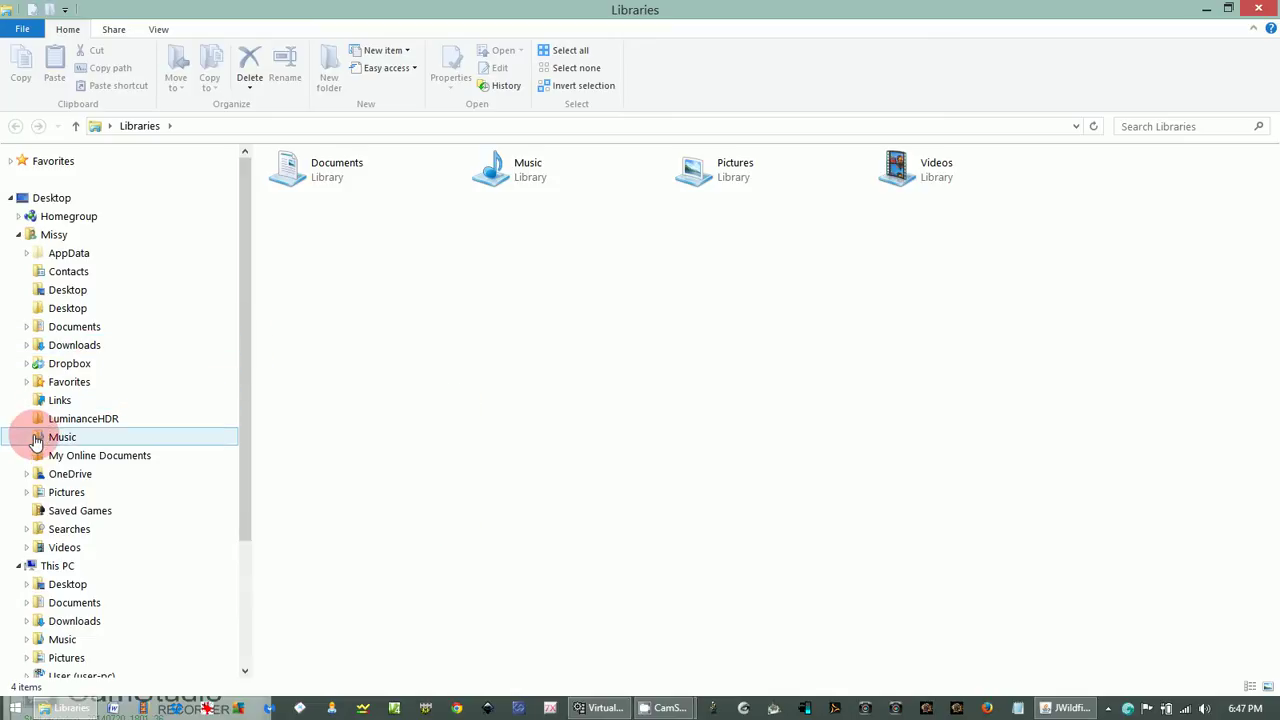
click(72, 327)
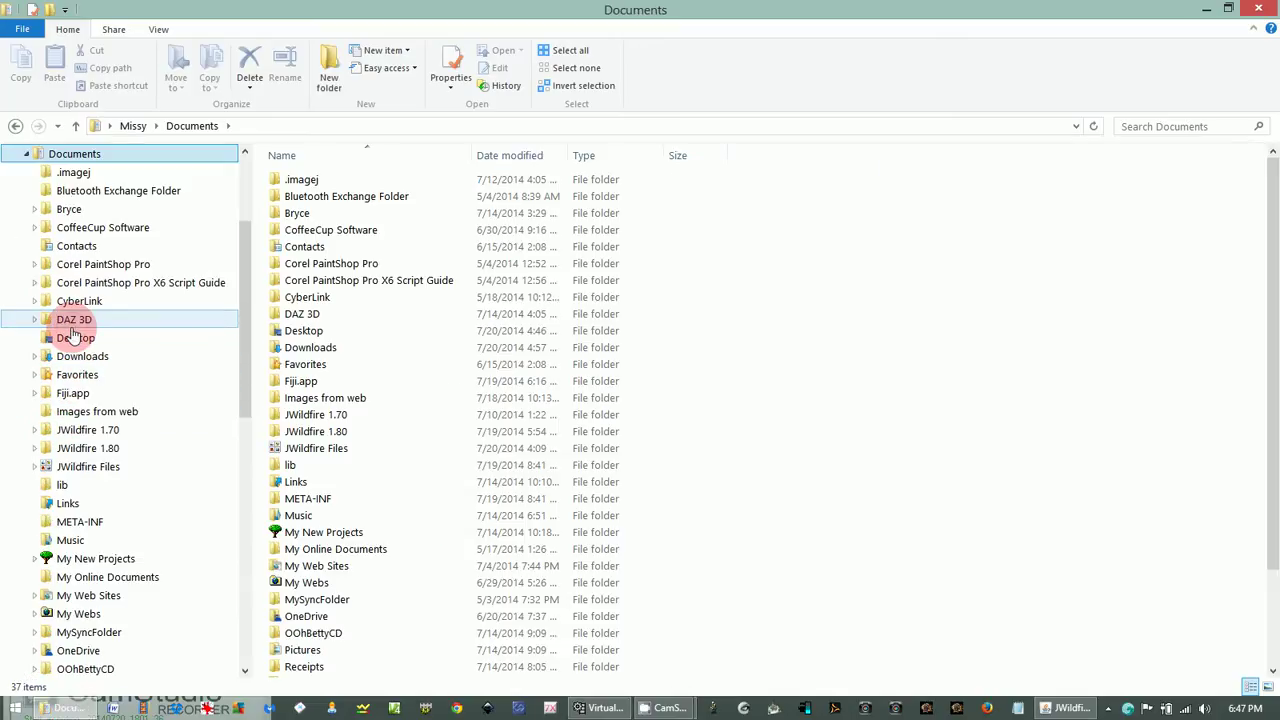
click(98, 467)
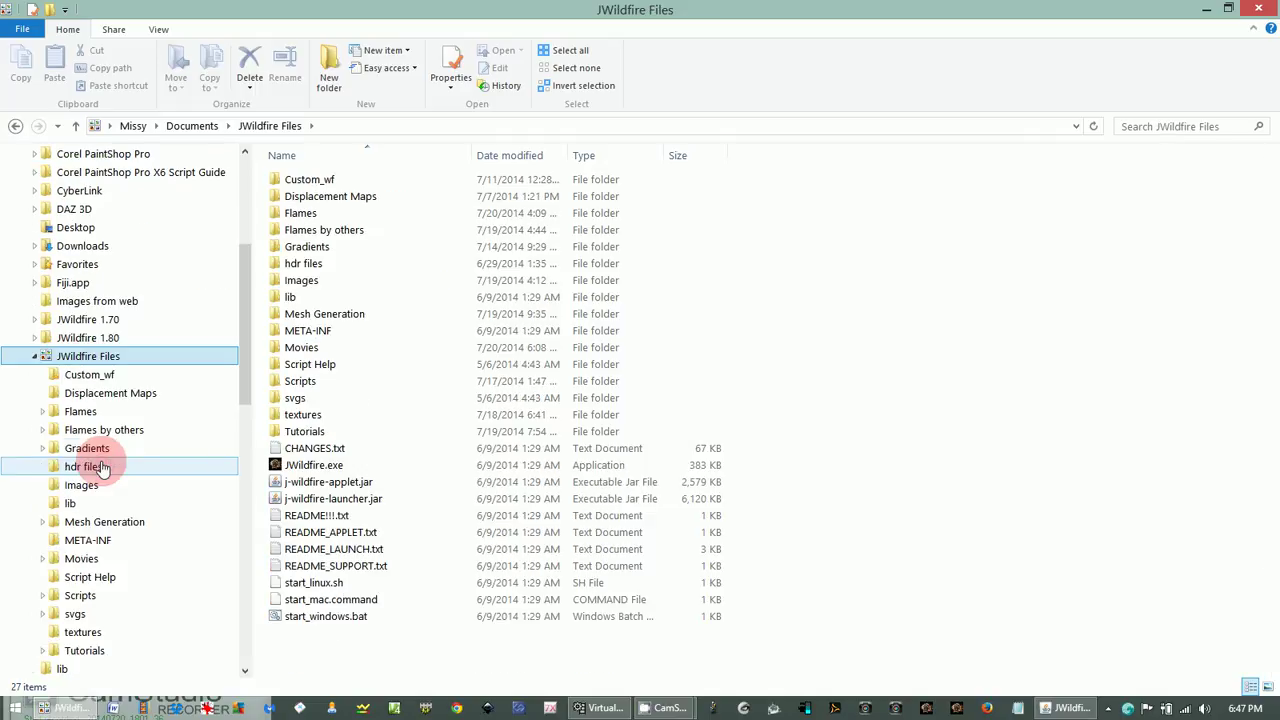
click(80, 561)
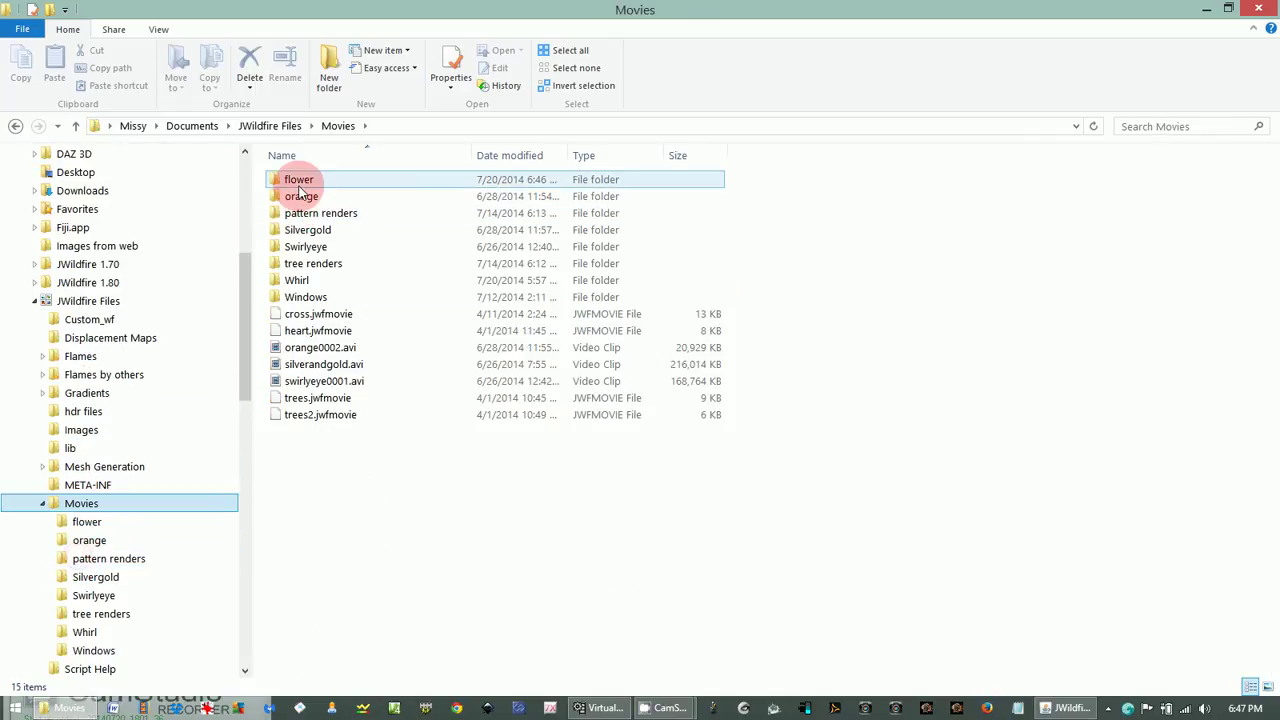
double_click(295, 181)
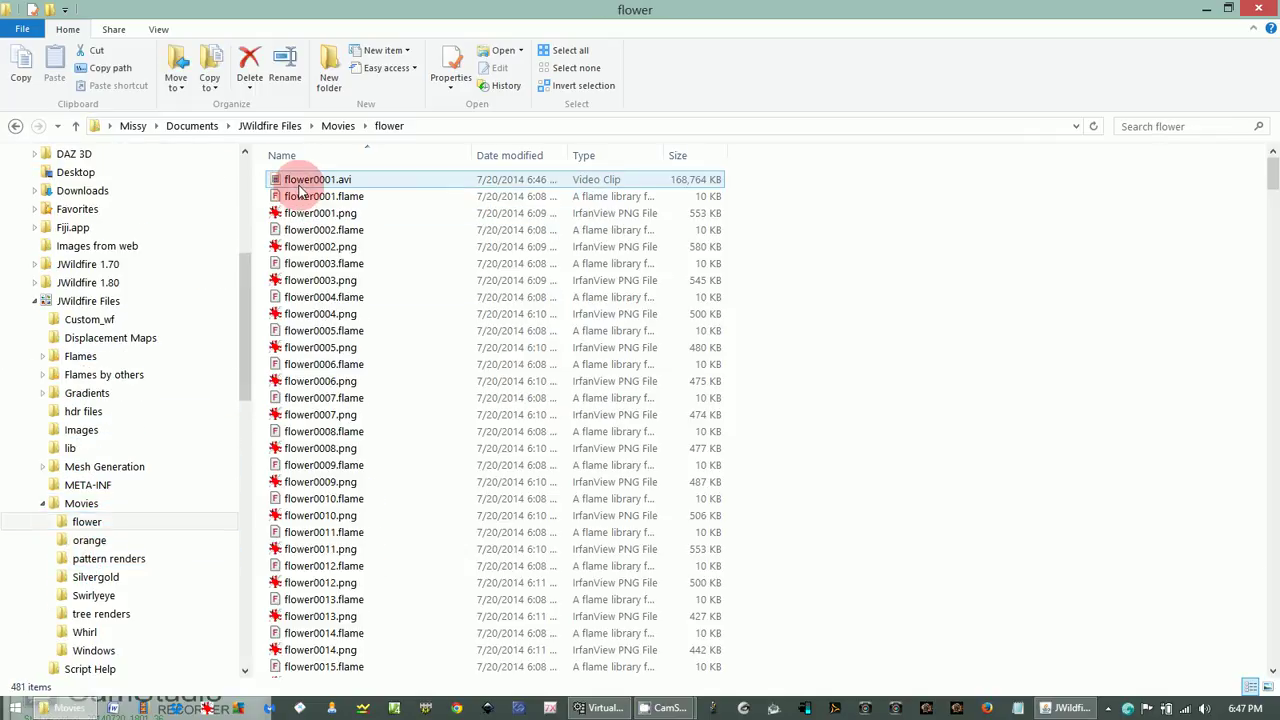
click(354, 184)
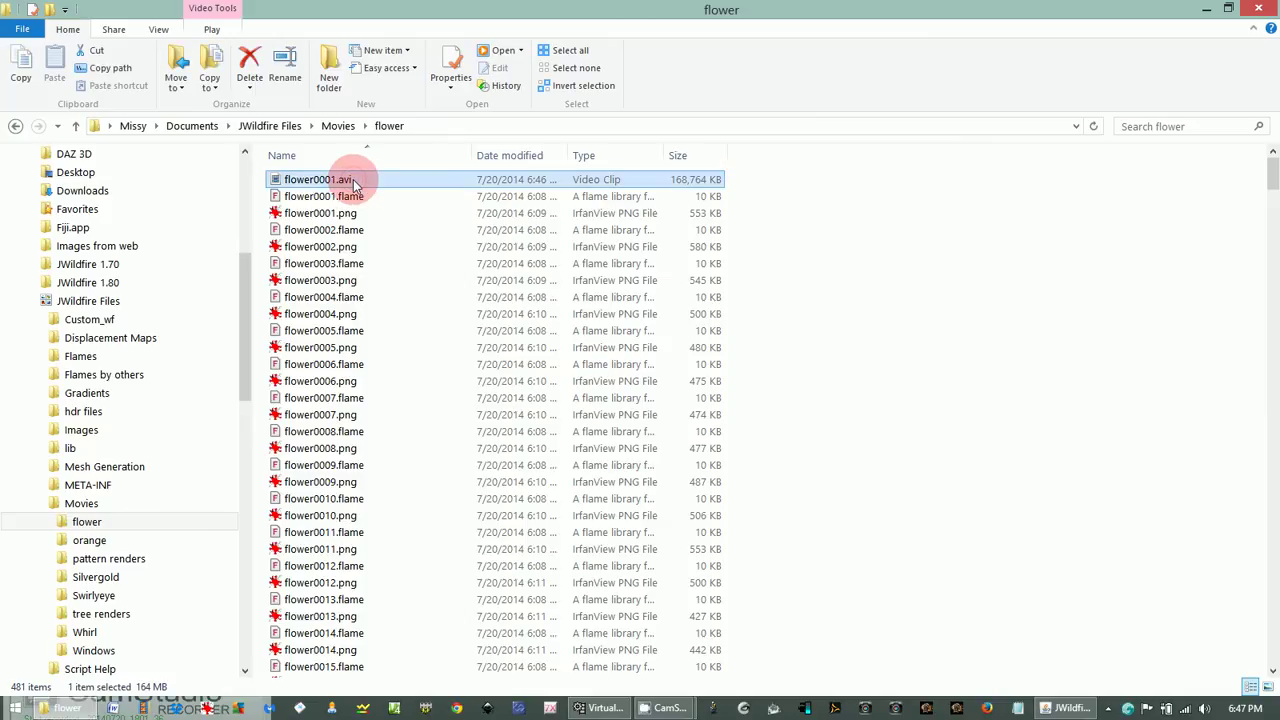
double_click(354, 184)
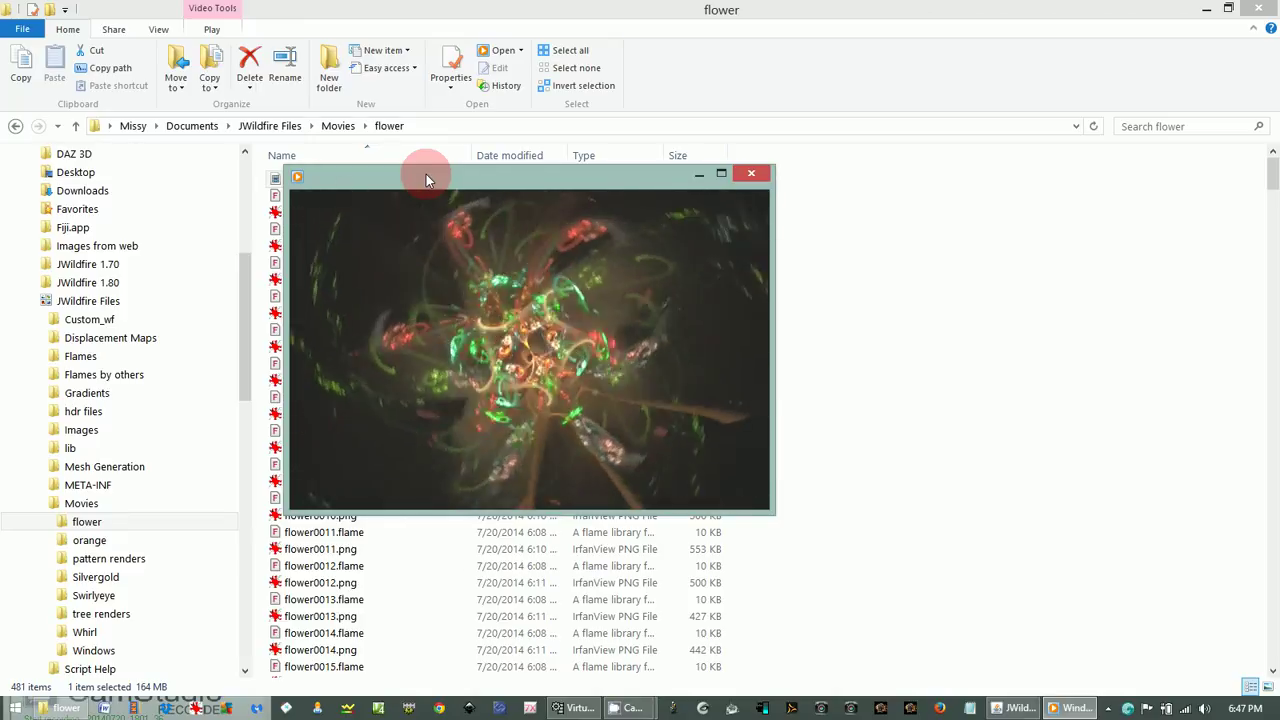
- Watch the flower0001 animation finish, then close Windows Media Player
mouse_move(600, 320)
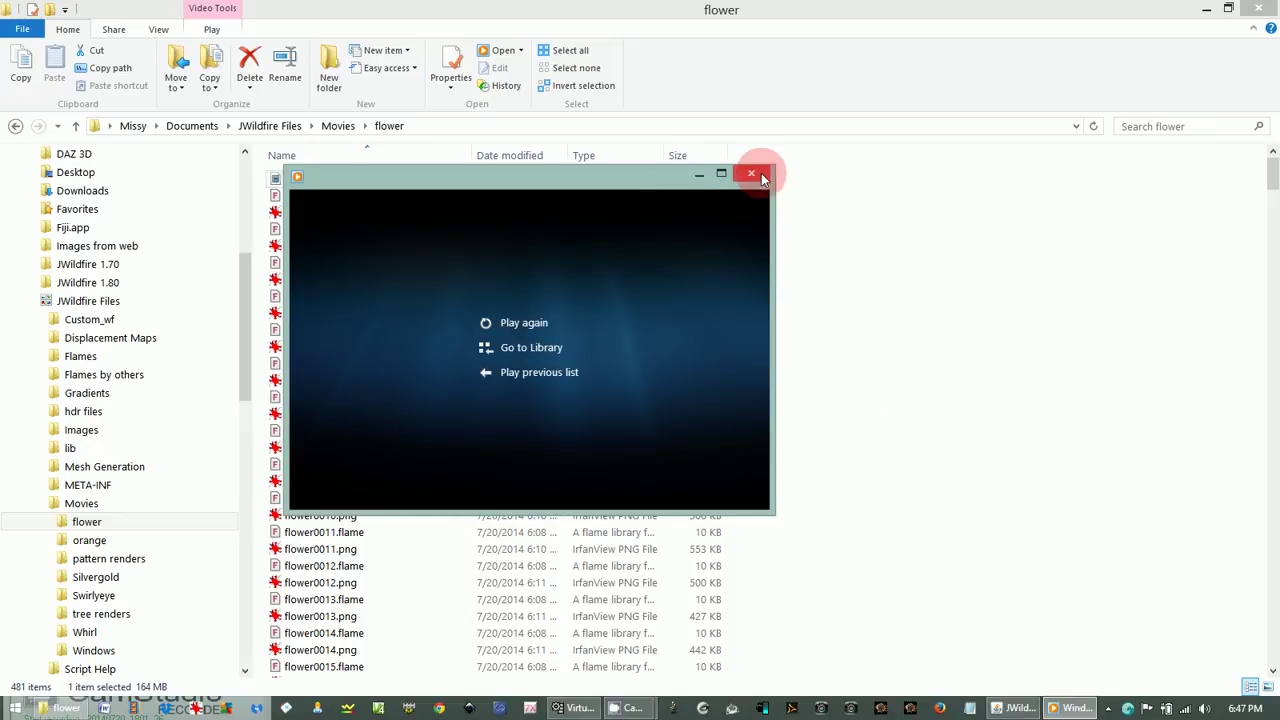
click(751, 175)
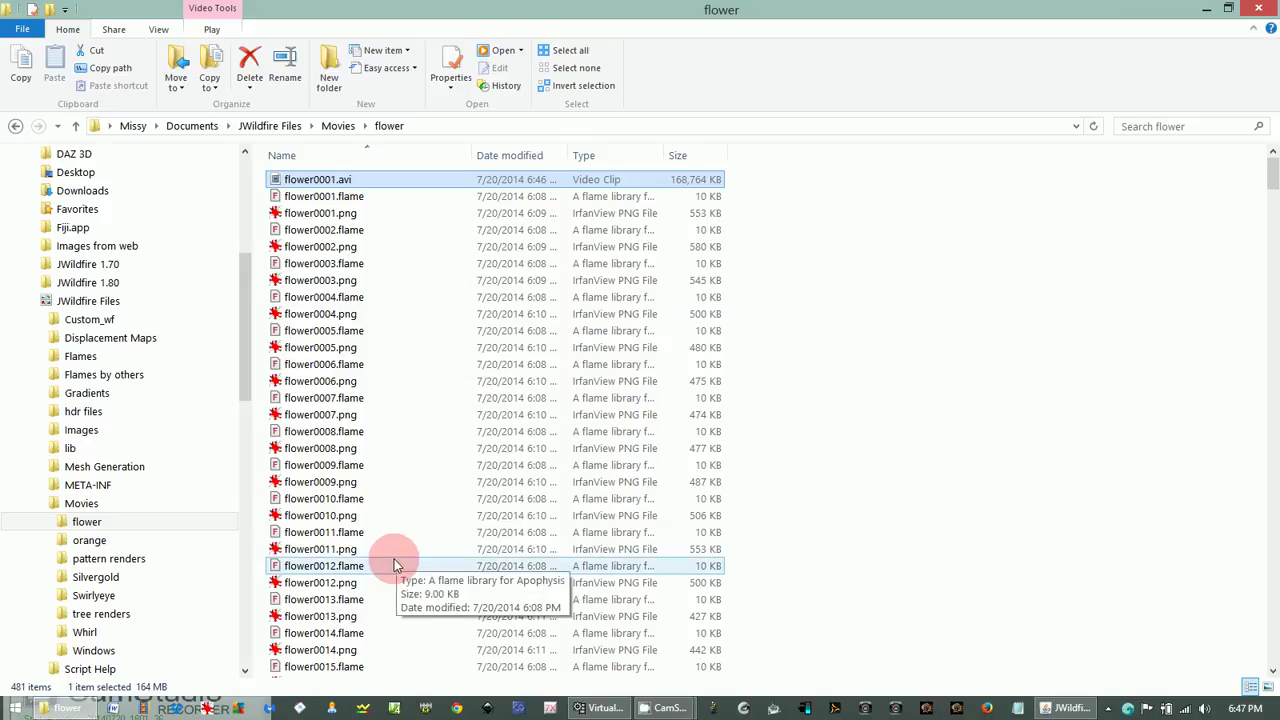
mouse_move(652, 710)
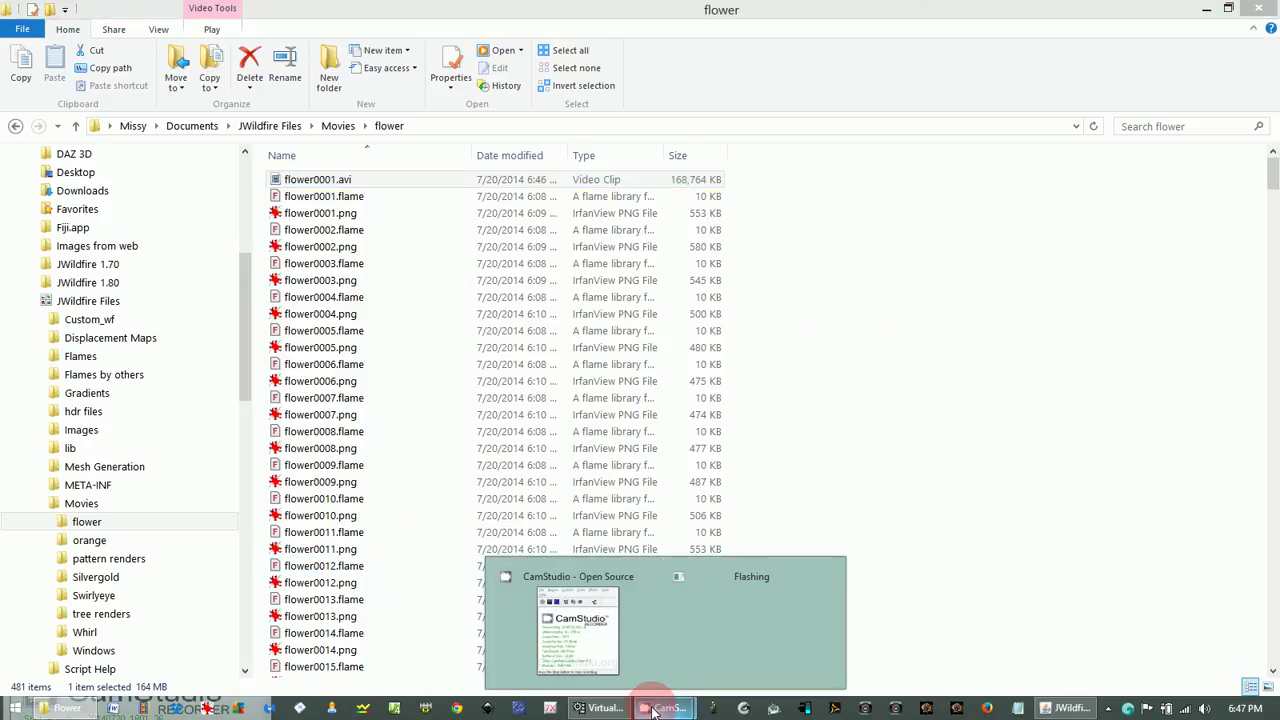
click(586, 651)
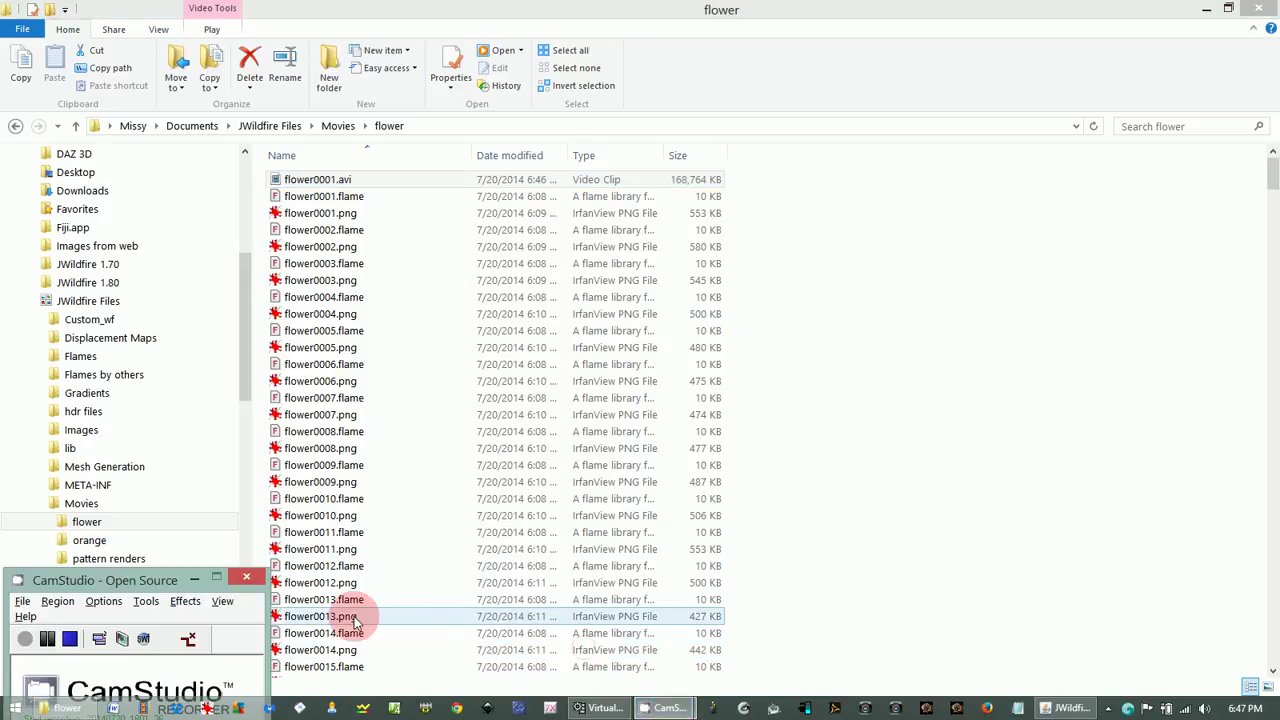